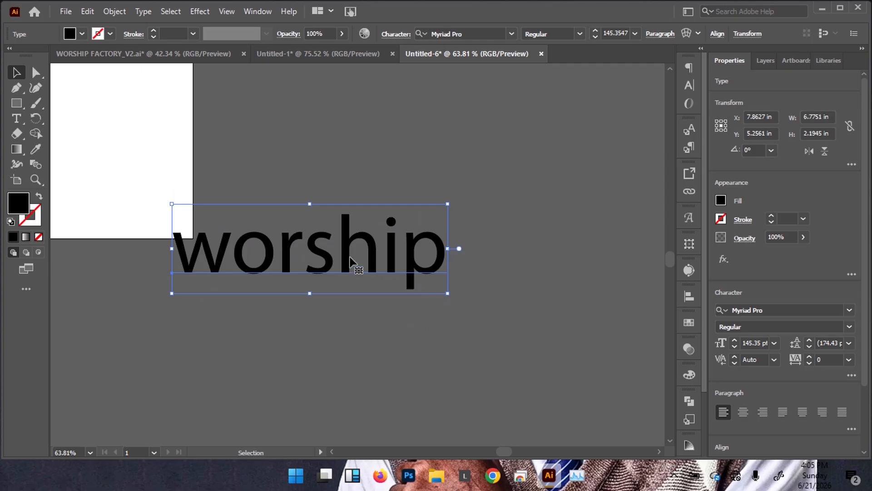
Set the "worship" text beside the artboard in the Prodush font and enlarge it to about 177 pt
left_click_drag(348, 248, 430, 258)
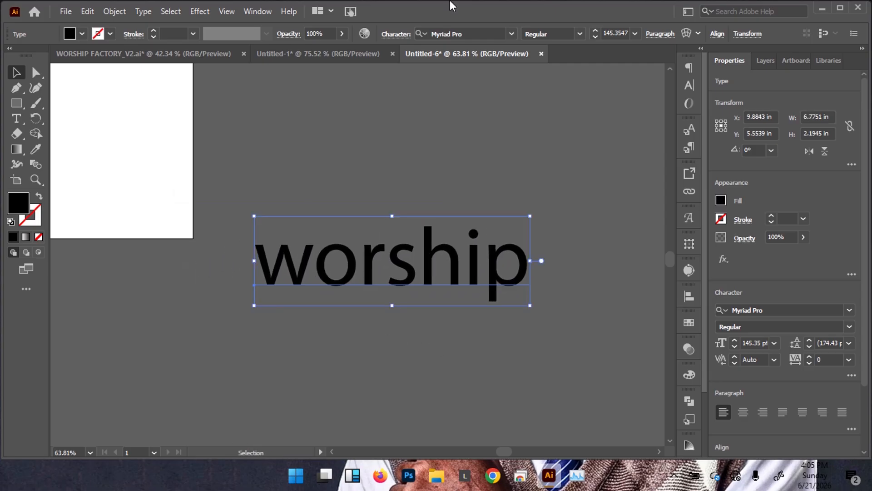
left_click(781, 311)
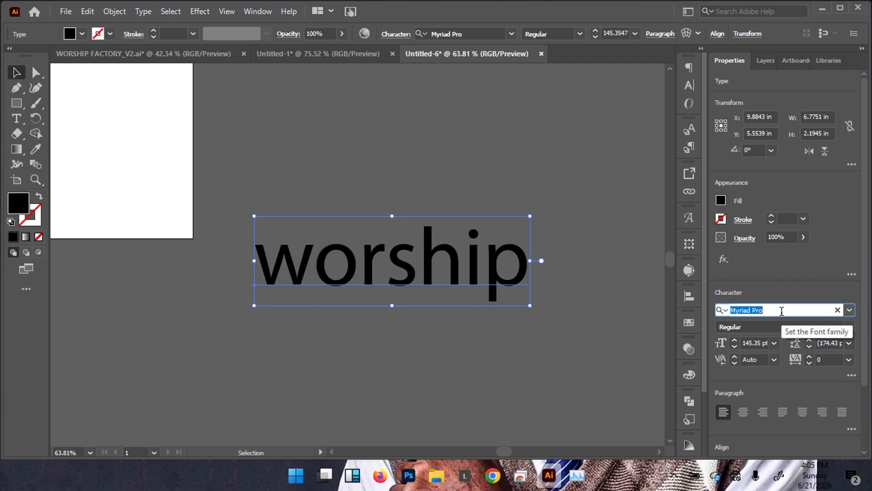
type("pr")
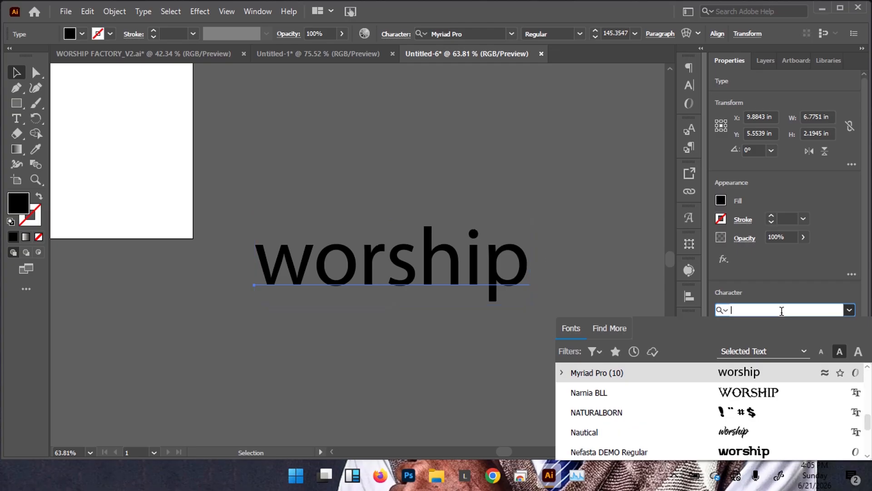
type("odu")
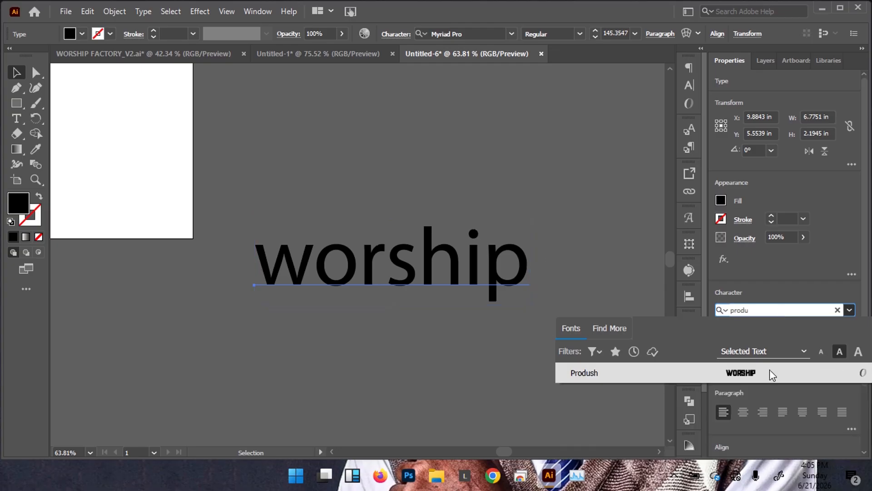
left_click(749, 374)
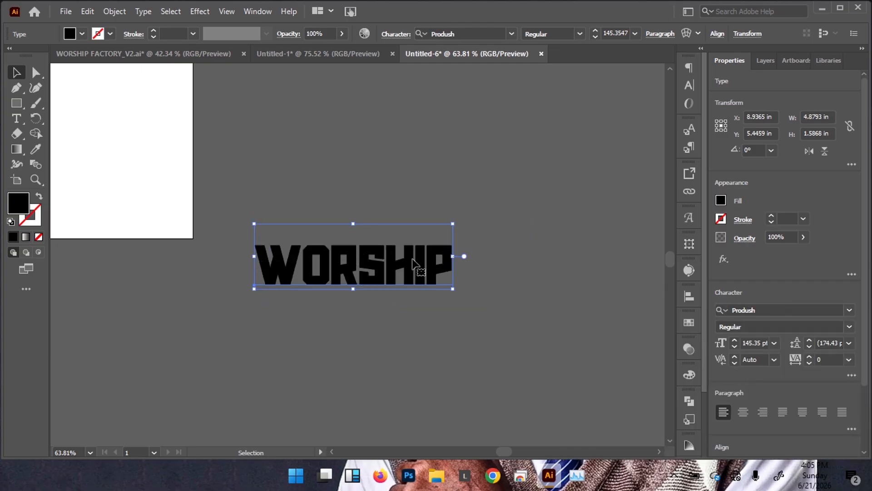
left_click_drag(452, 288, 475, 296)
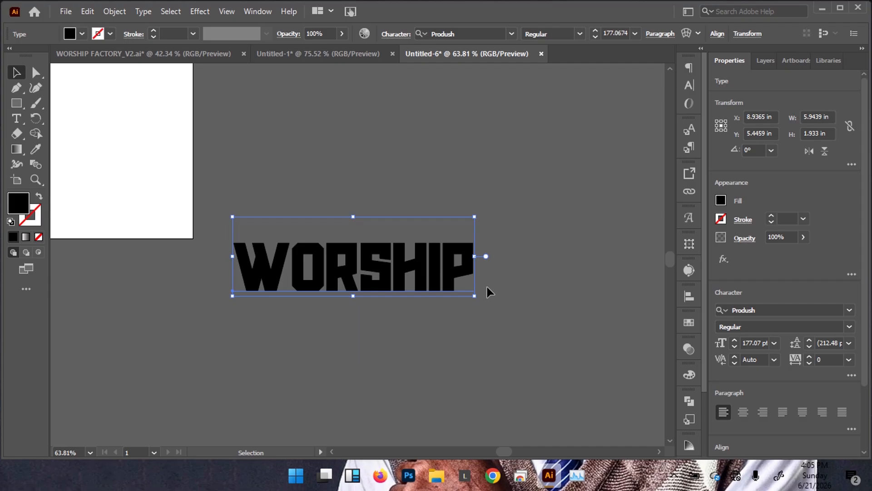
Duplicate the WORSHIP text below the original and change the copy's wording to "FACTORY"
left_click_drag(409, 268, 446, 303)
key("t")
double_click(442, 300)
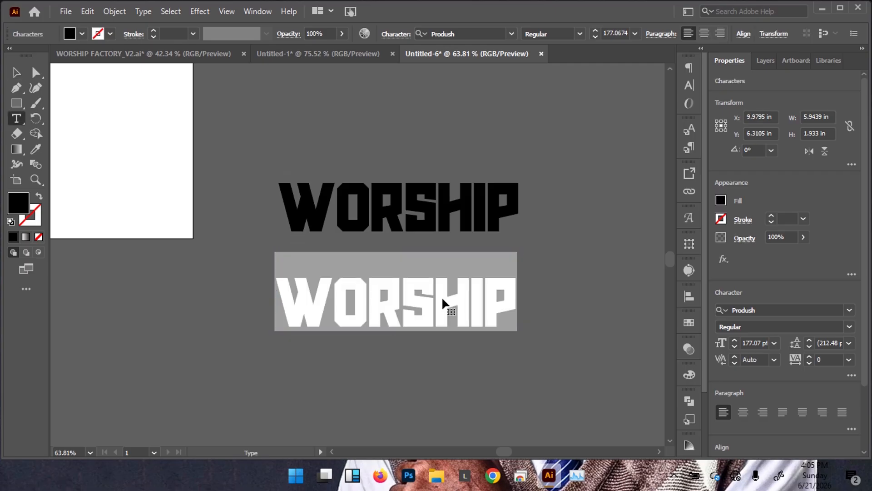
type("FACTORY")
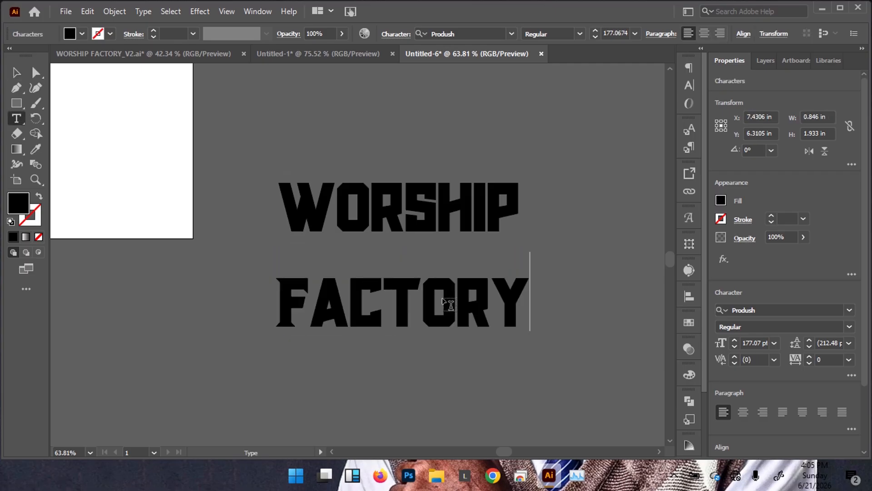
key("Escape")
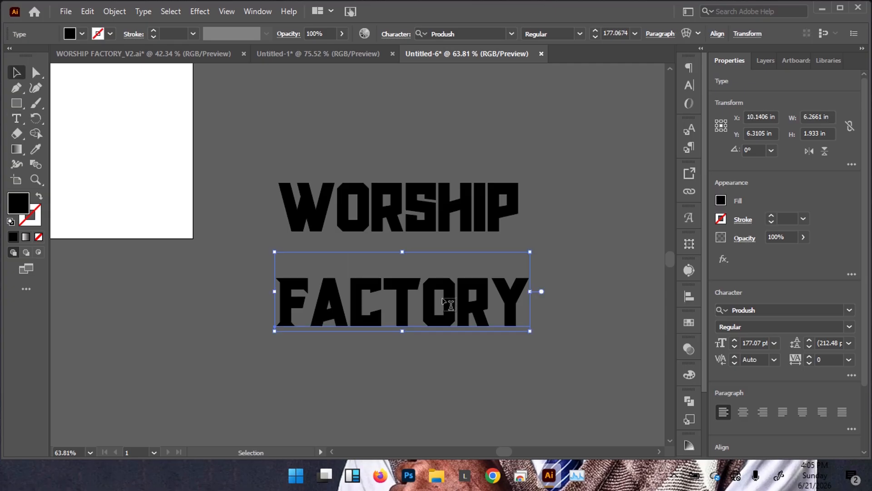
Move the FACTORY text away to below the artboard and shift WORSHIP about 0.22 in to the right
left_click_drag(444, 302, 104, 304)
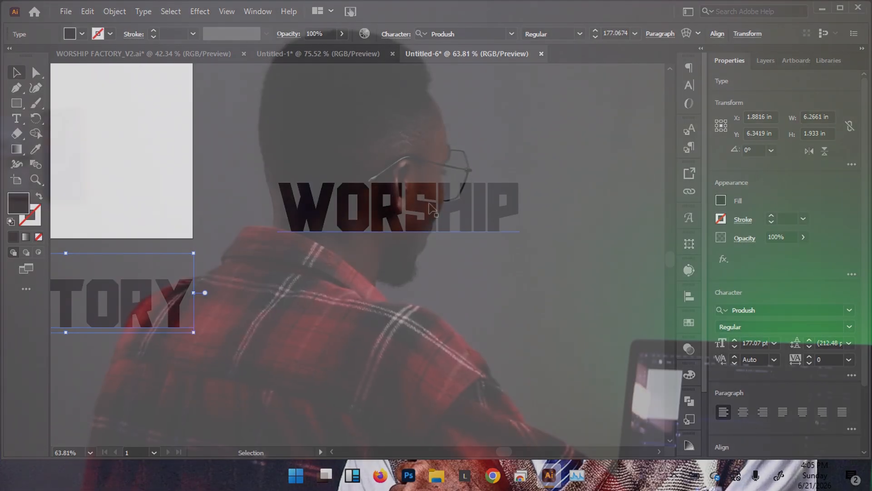
left_click(432, 207)
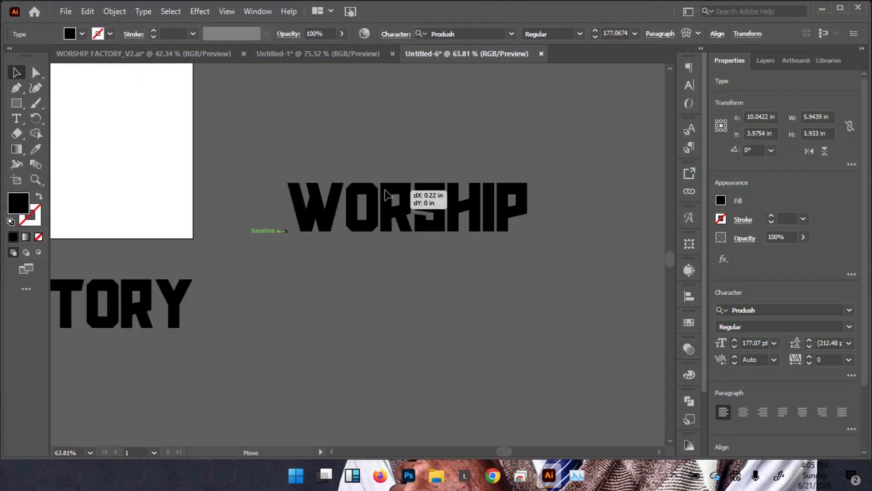
left_click_drag(340, 187, 338, 186)
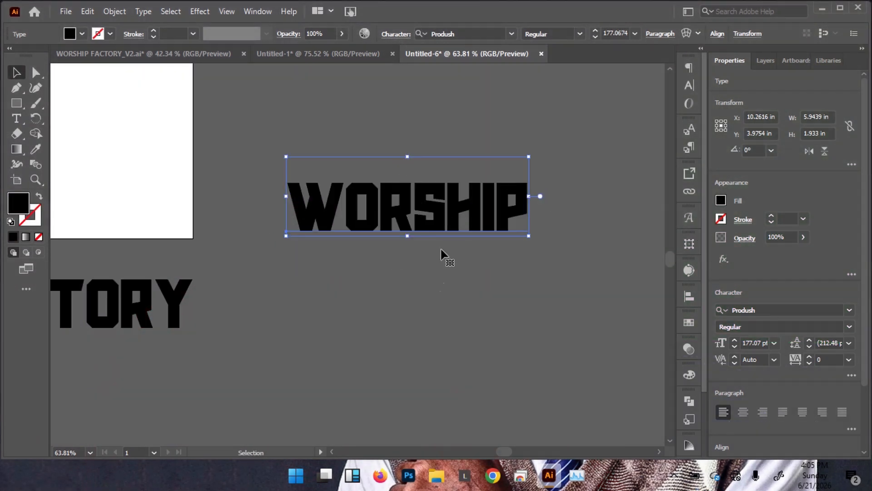
left_click(448, 234)
left_click(452, 226)
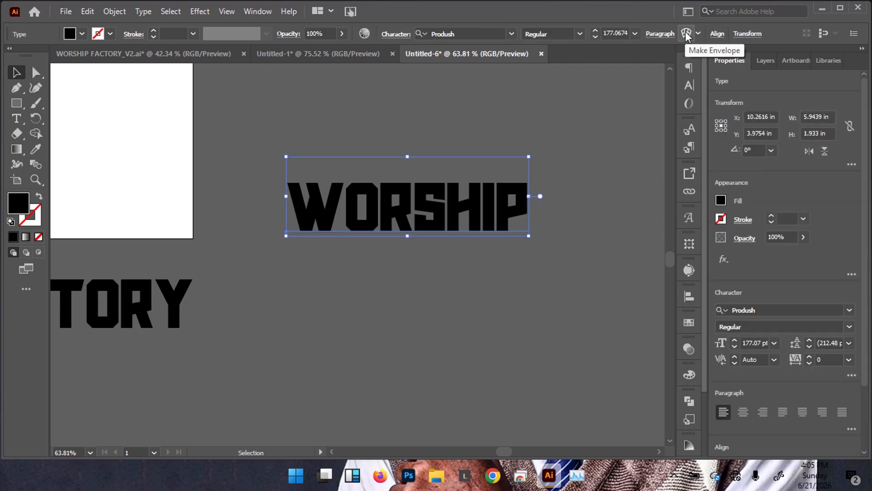
Apply an envelope warp to WORSHIP using the horizontal Bulge style with a -3% bend
left_click(687, 34)
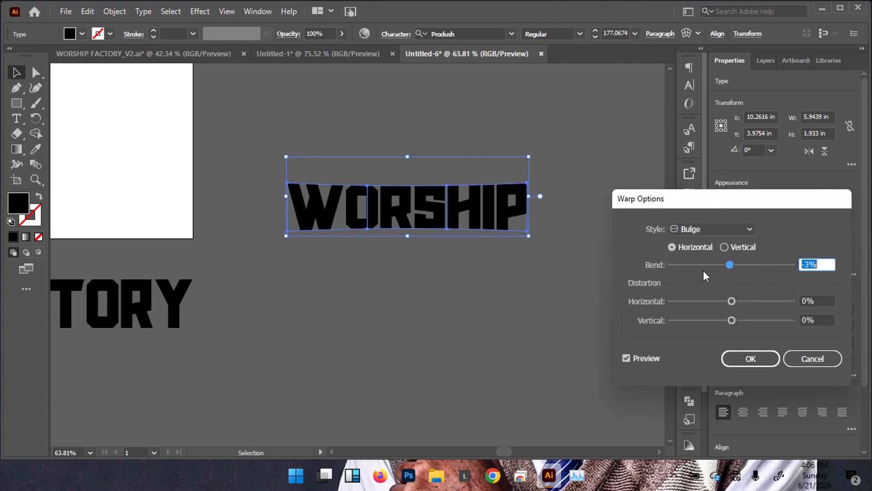
left_click(708, 229)
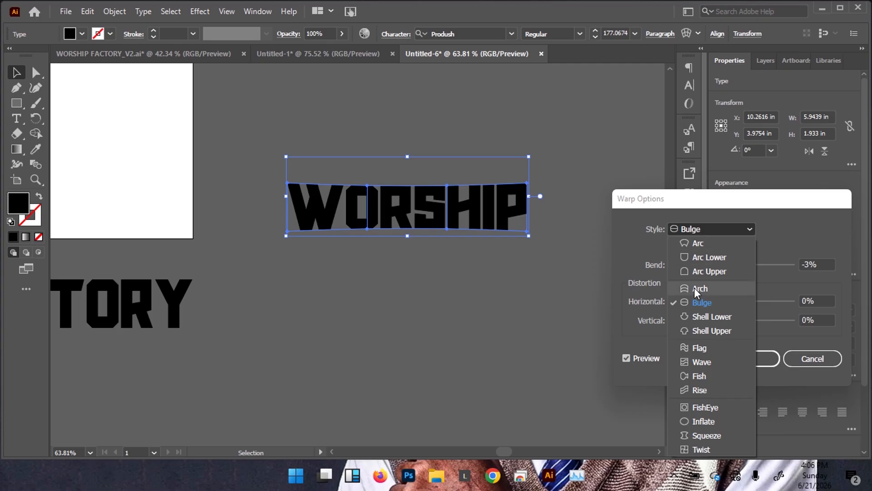
left_click(699, 302)
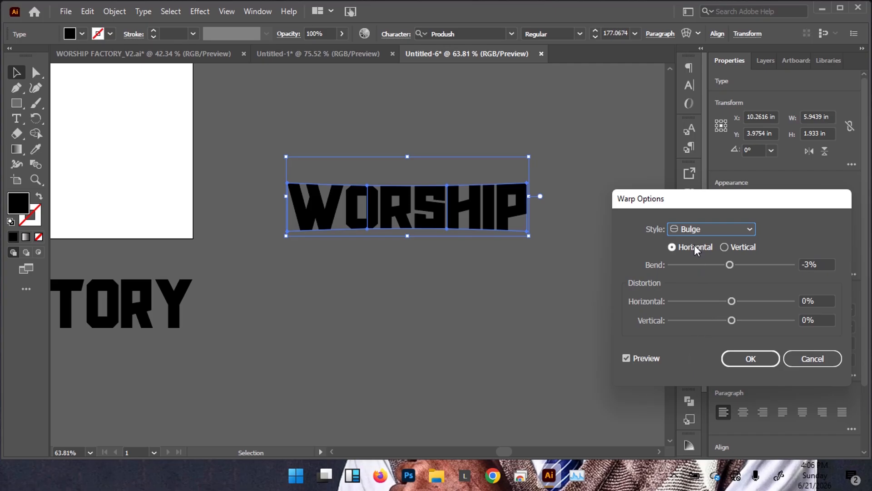
left_click(749, 360)
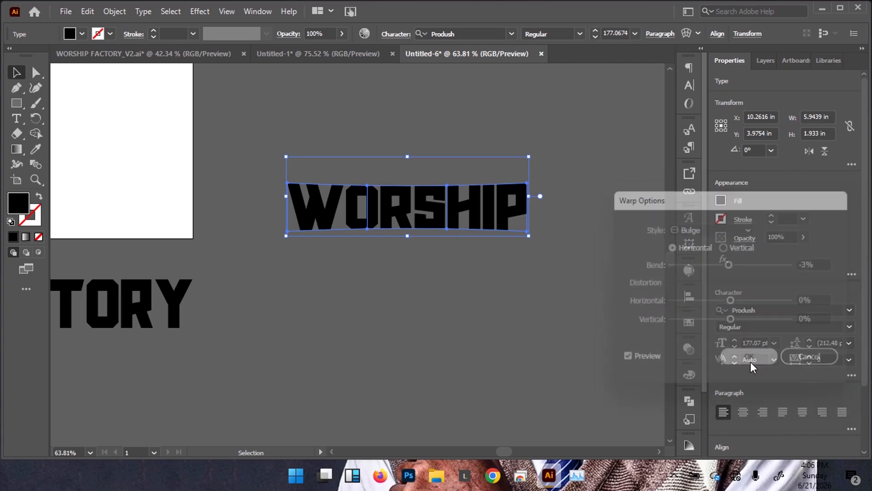
Scale the warped WORSHIP text down slightly in proportion and deselect it
key("ctrl+space")
left_click_drag(476, 222, 494, 205)
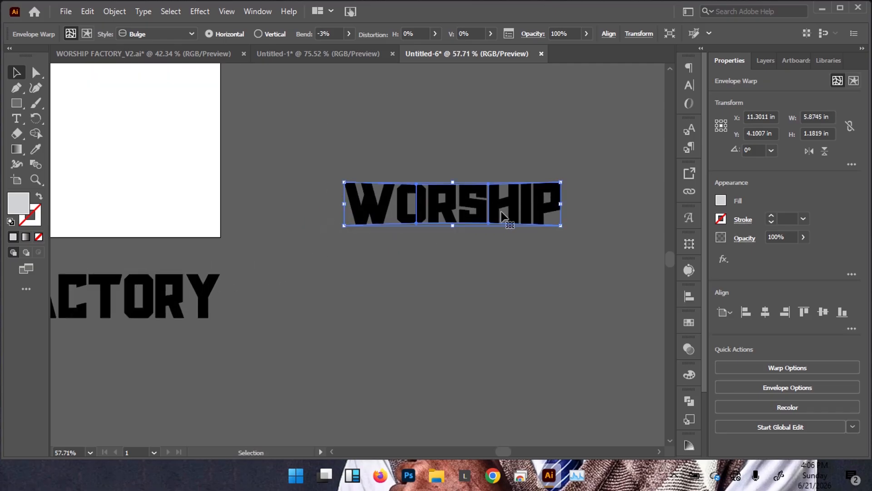
left_click_drag(560, 225, 514, 202)
left_click(519, 282)
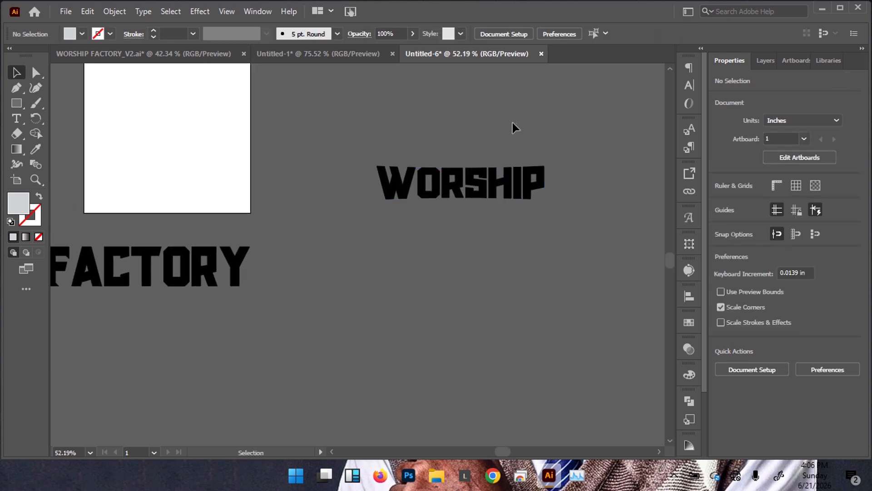
Create a new layer above the text layer and target it for drawing
left_click(767, 61)
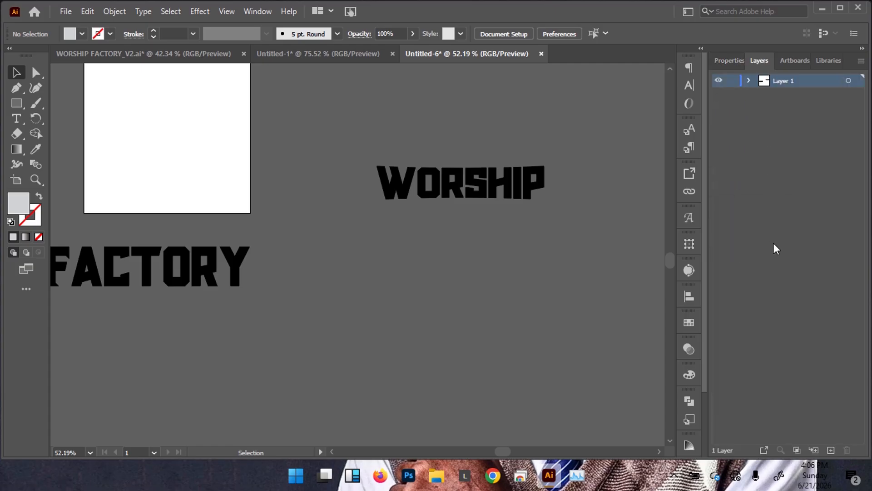
left_click(830, 450)
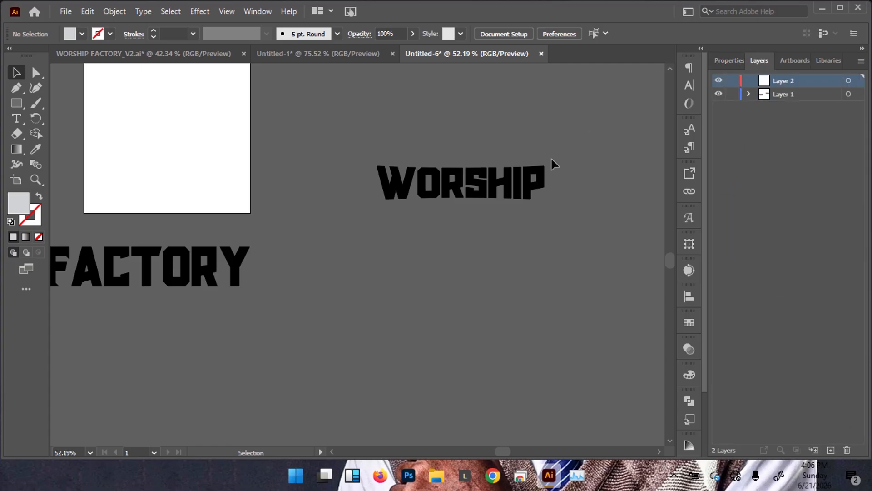
scroll(609, 201, "up", 2)
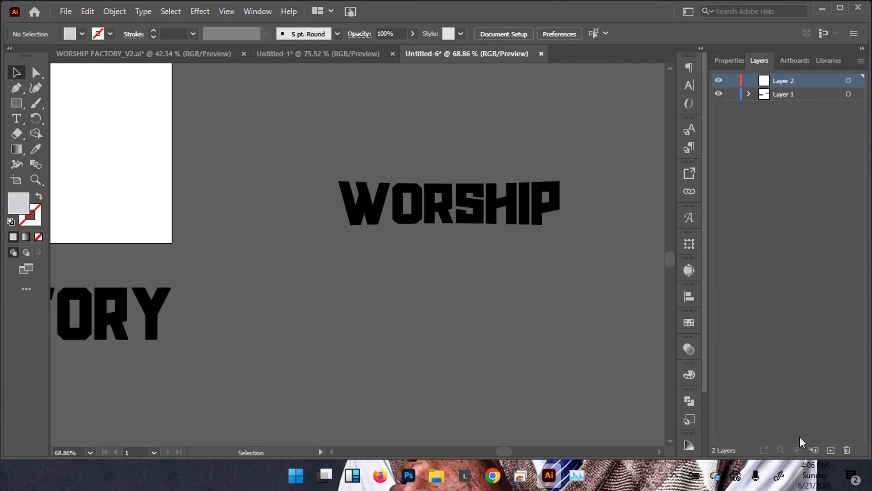
left_click(849, 80)
Sample the black of the WORSHIP text with the Eyedropper and swap it to the stroke, leaving no fill
scroll(561, 171, "up", 2)
key("p")
left_click(428, 167)
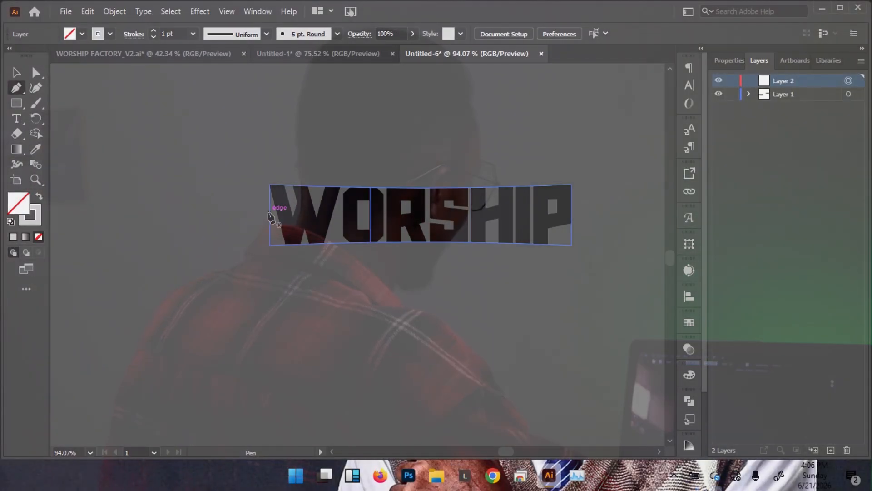
key("i")
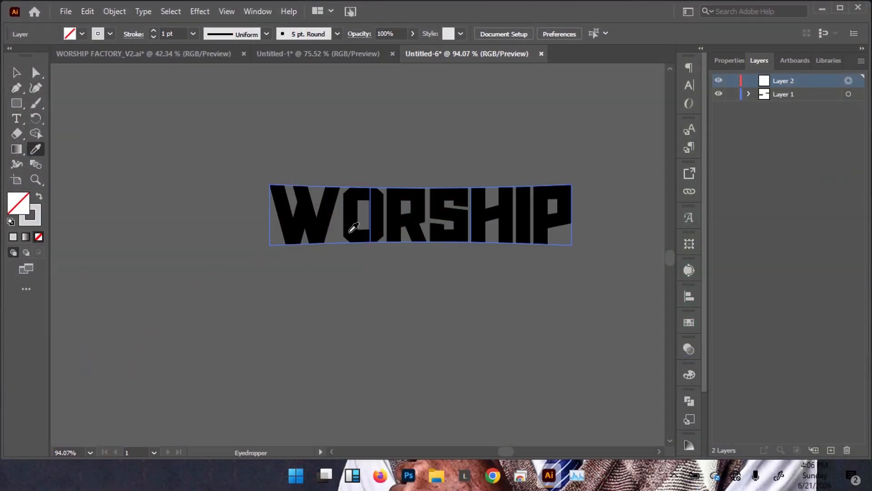
left_click(353, 227)
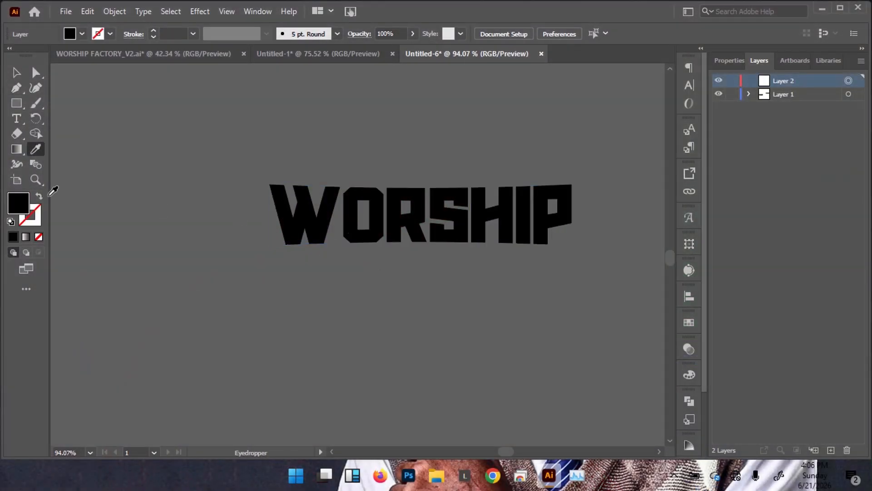
left_click(39, 196)
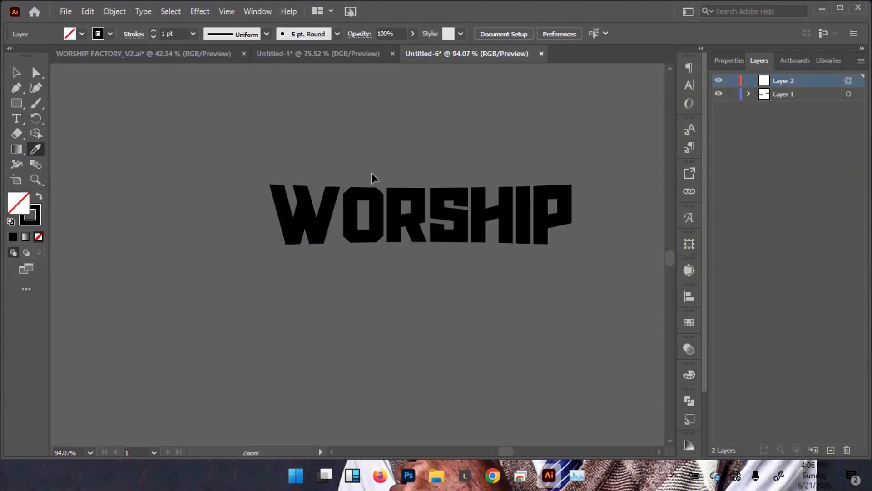
Draw a gently rising curved line about 1.7 in long with the Pen tool above the letters HIP
scroll(441, 175, "up", 1)
key("p")
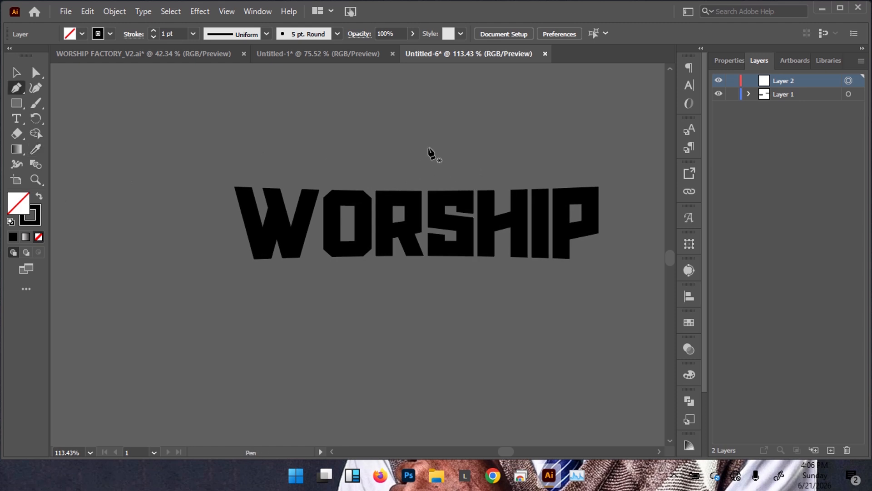
left_click(411, 169)
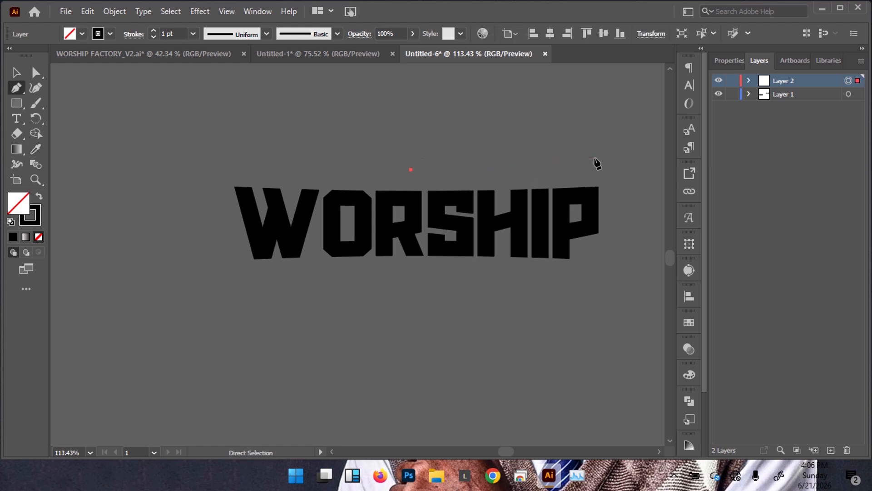
key("ctrl+z")
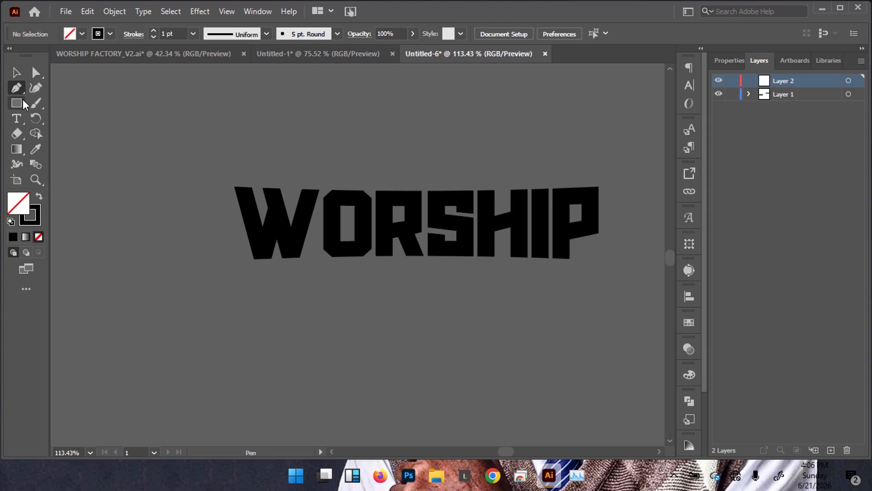
left_click(480, 173)
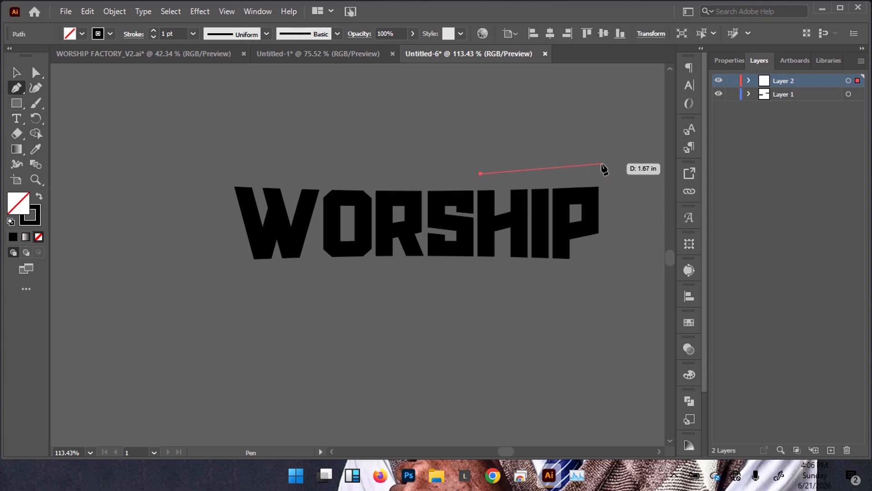
left_click_drag(602, 164, 665, 156)
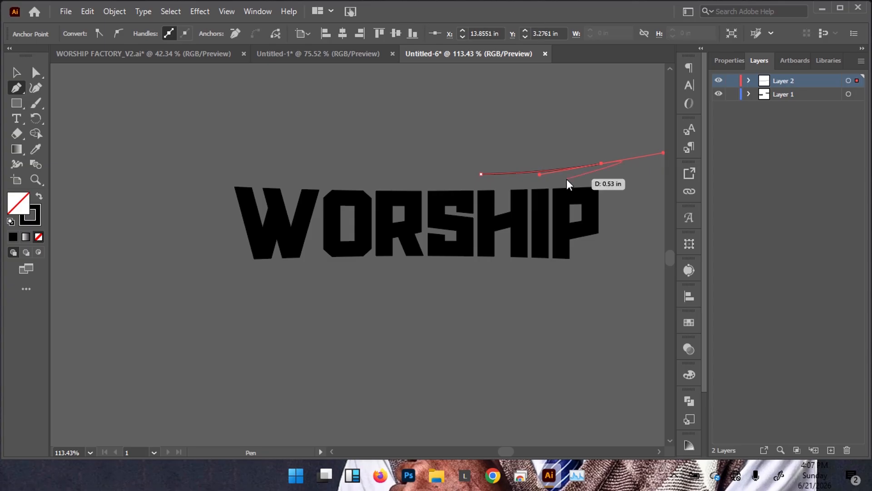
key("v")
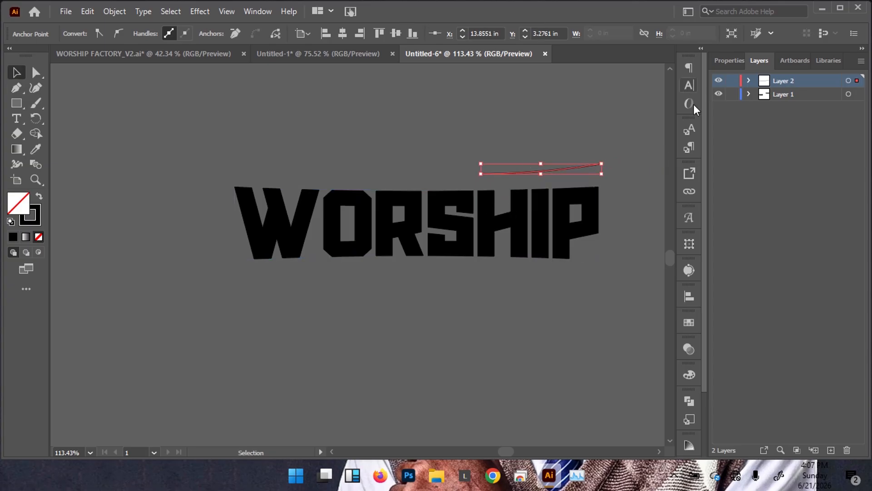
Create a new layer and draw an arched open curve about 3.9 in long beneath WORSHIP with the Pen tool
left_click(831, 450)
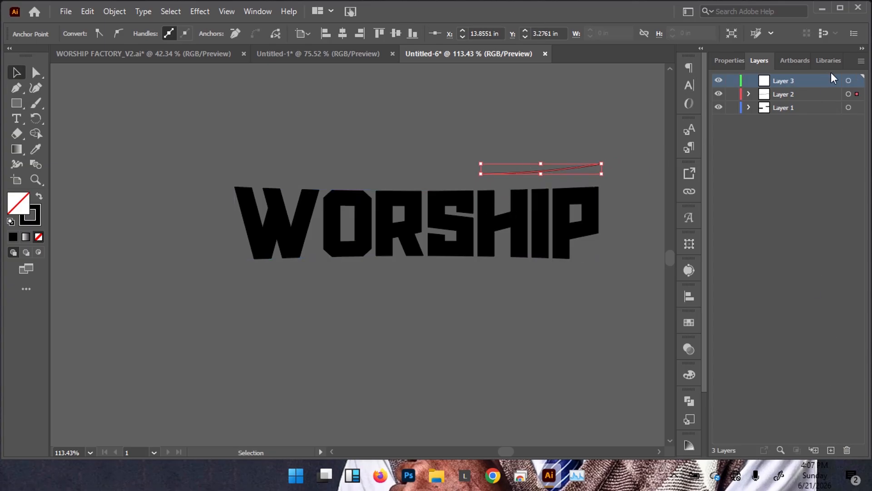
left_click(847, 81)
key("p")
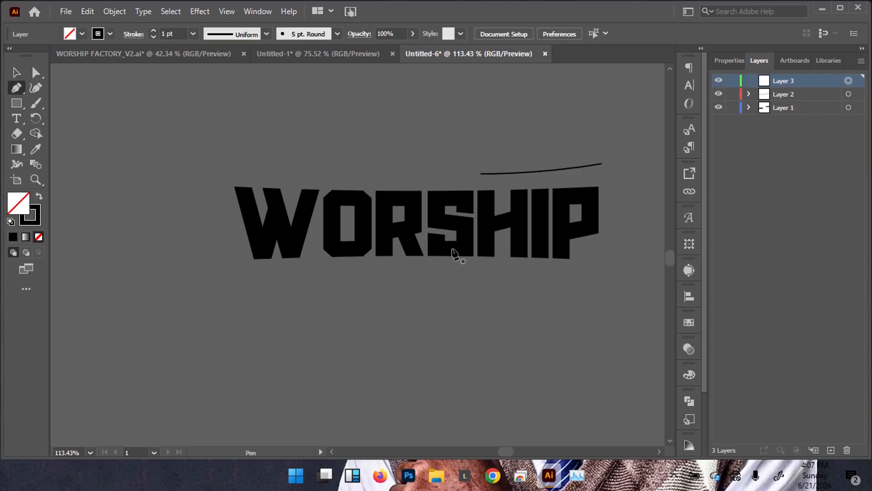
left_click(511, 271)
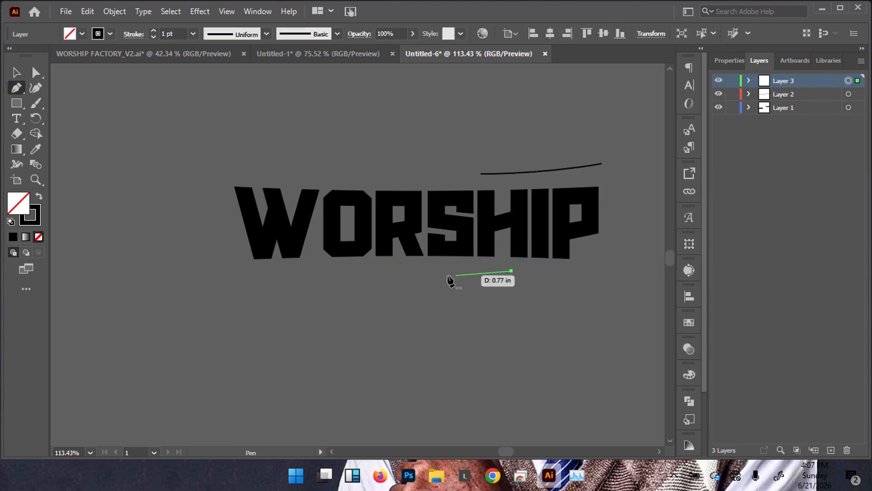
left_click_drag(230, 288, 148, 312)
key("v")
left_click(355, 159)
scroll(359, 175, "down", 2)
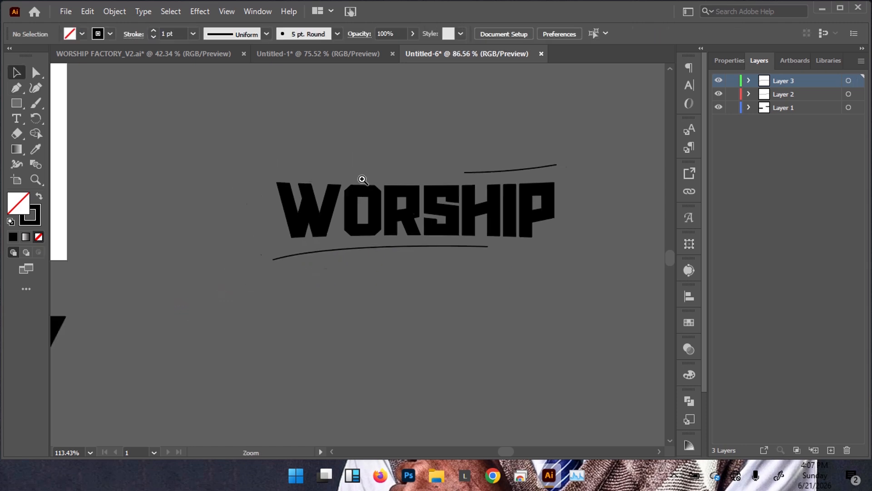
scroll(362, 179, "up", 1)
Give the lower curve a 7 pt stroke with the triangular tapered width profile, flipped so the thick end is under the W
left_click(407, 247)
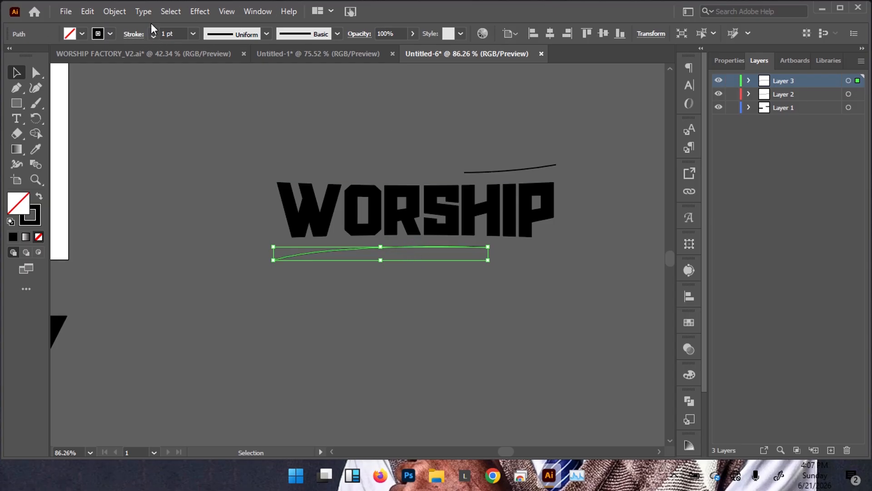
left_click_drag(153, 29, 154, 37)
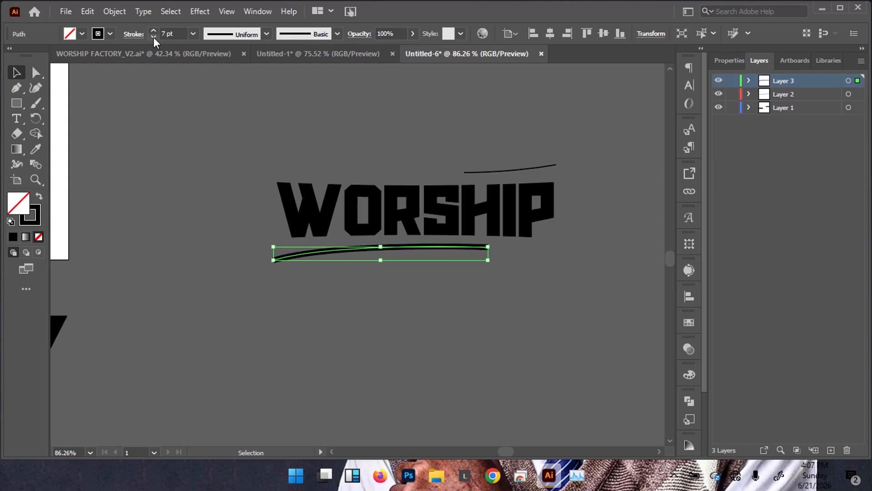
left_click(266, 34)
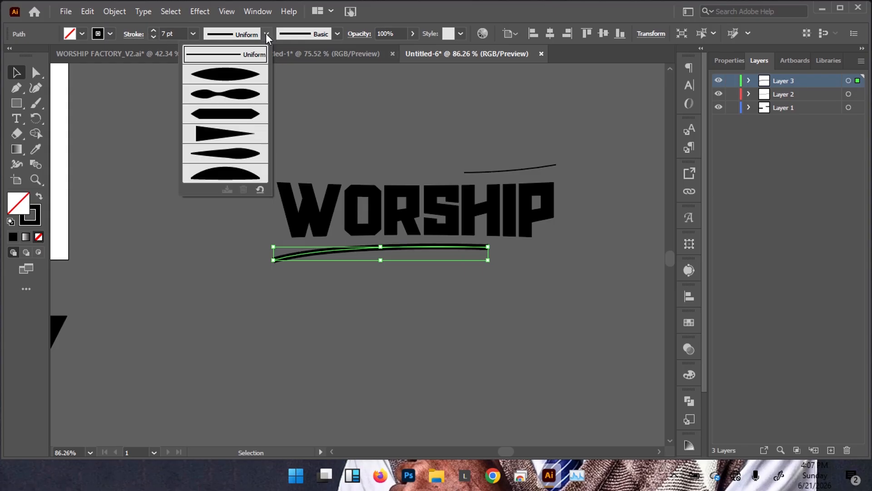
left_click(217, 132)
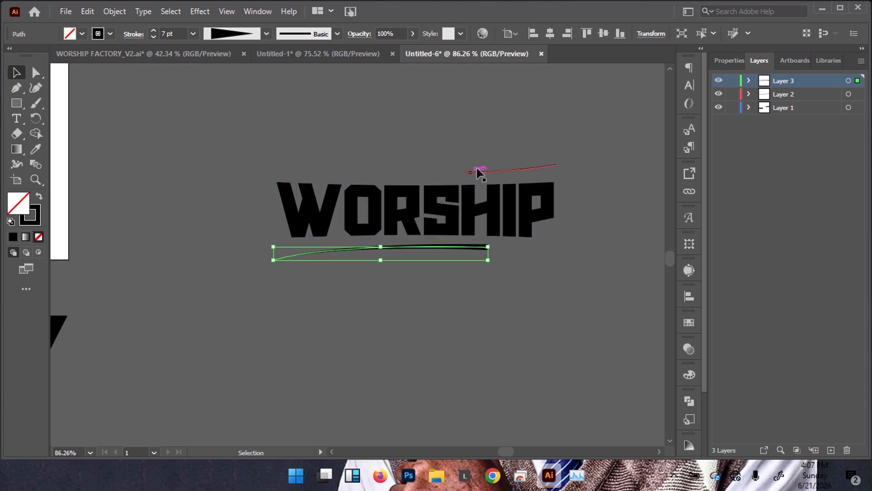
left_click(726, 61)
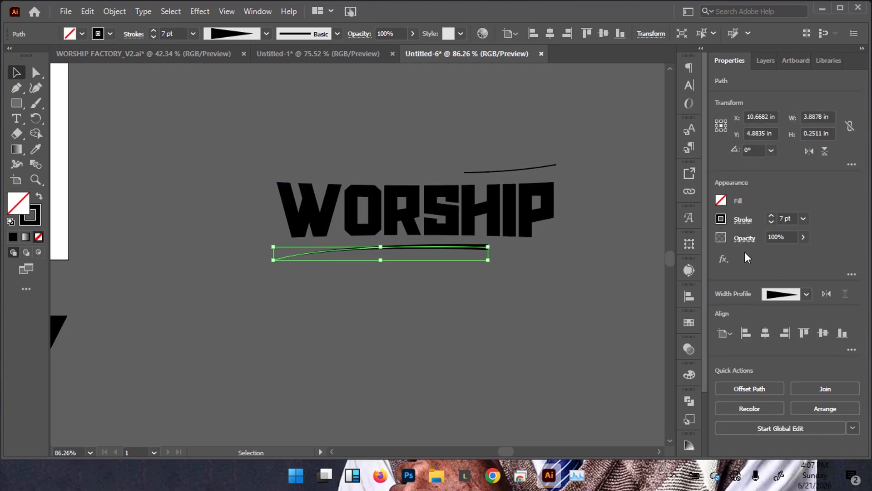
left_click(826, 294)
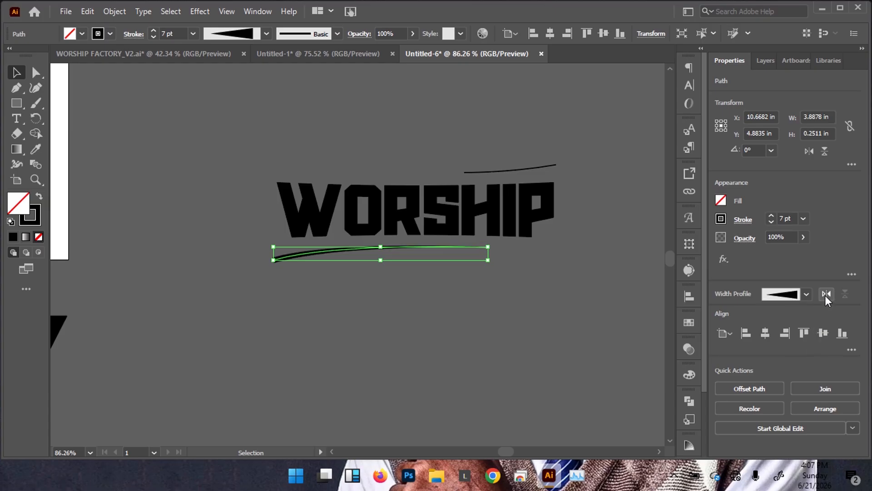
left_click(474, 342)
Increase the lower curve's stroke weight to 9 pt
left_click_drag(486, 282, 404, 240)
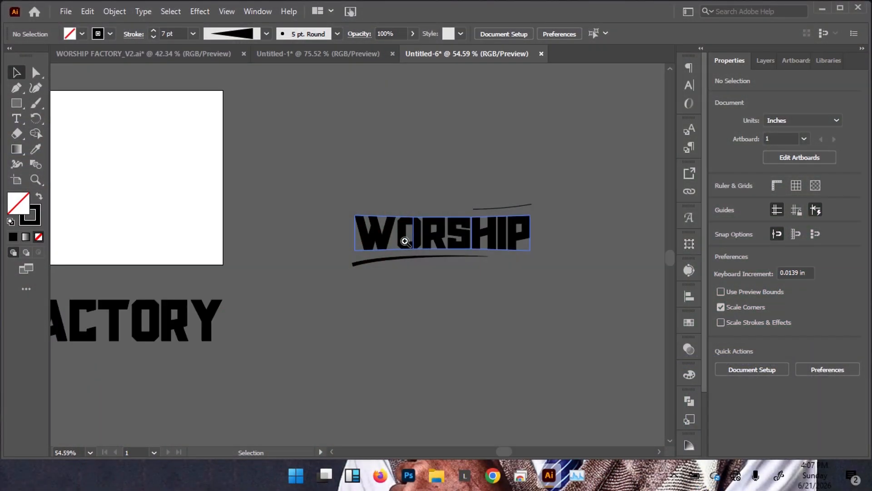
left_click(370, 262)
left_click(153, 31)
left_click(154, 30)
Reshape the lower curve by moving its thin end slightly down and lengthening the curve handle at its thick end
mouse_move(454, 267)
left_mouse_down()
mouse_move(499, 258)
mouse_move(553, 218)
left_mouse_up()
key("a")
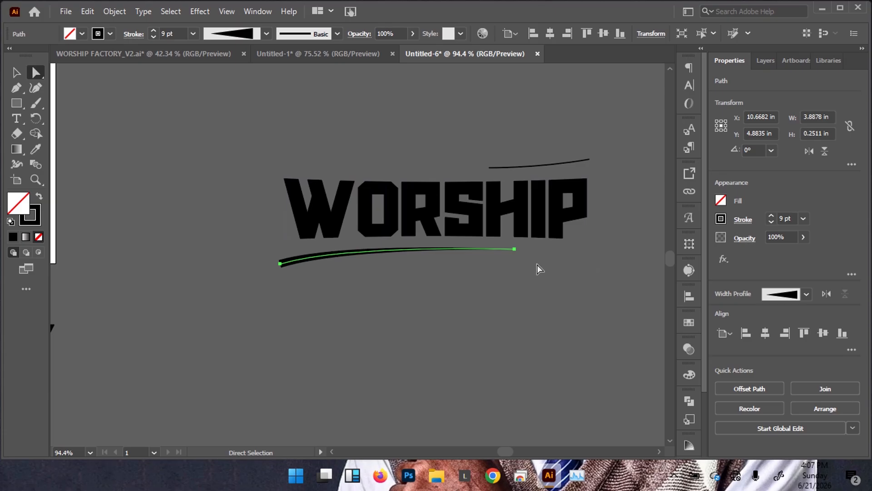
left_click_drag(514, 249, 511, 256)
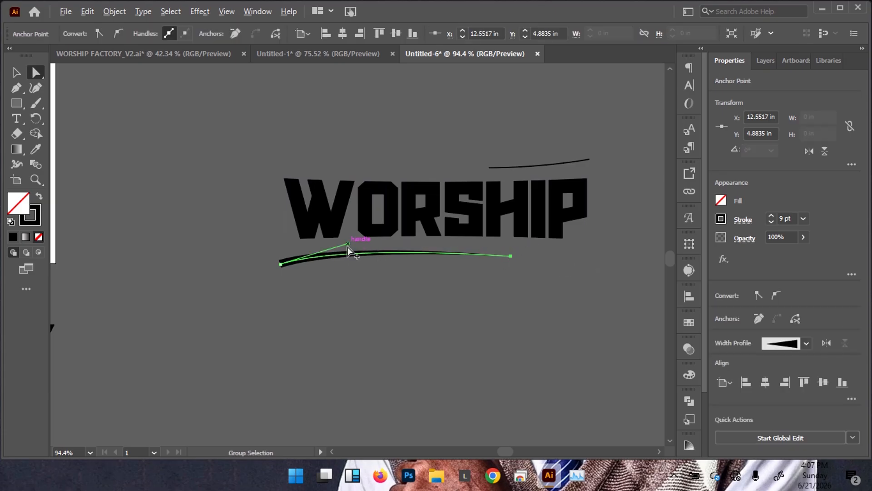
left_click_drag(347, 245, 383, 244)
key("v")
left_click(423, 152)
Match the stroke weight of the curve above HIP to the lower curve's 9 pt
left_click_drag(484, 194, 373, 203)
left_click(513, 177)
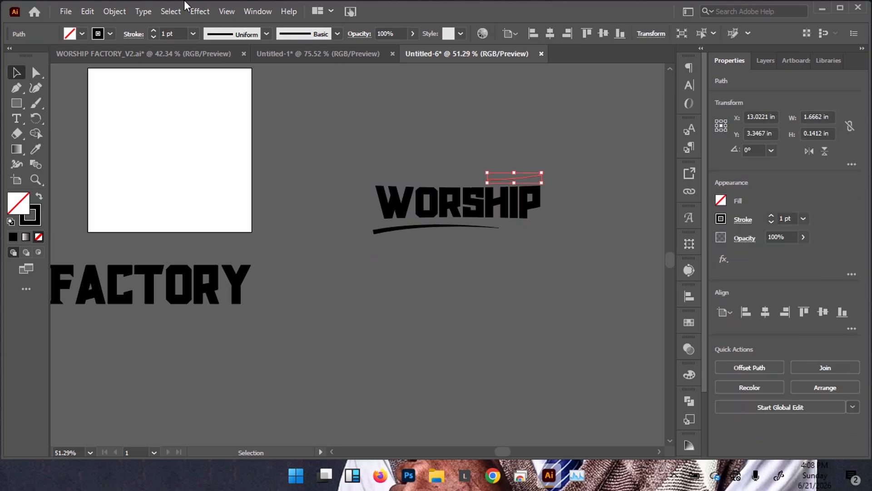
left_click(154, 30)
left_click(154, 31)
left_click(154, 31)
left_click(383, 230)
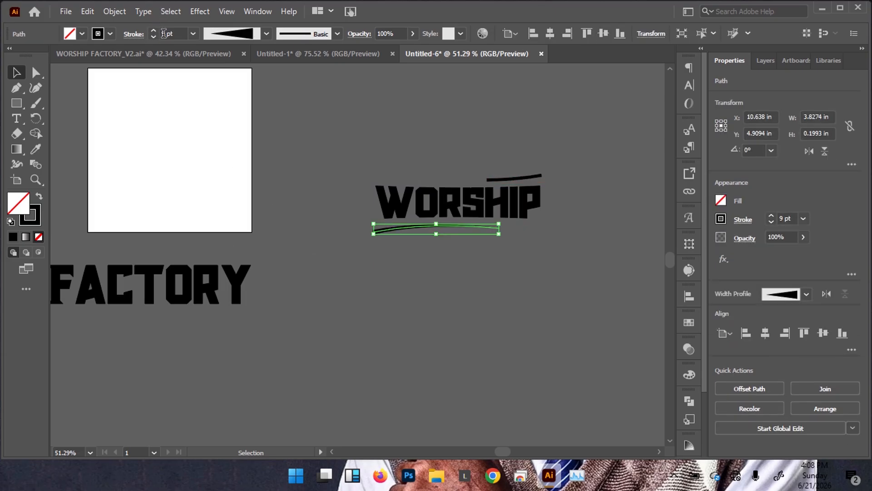
left_click_drag(173, 33, 123, 27)
left_click(528, 179)
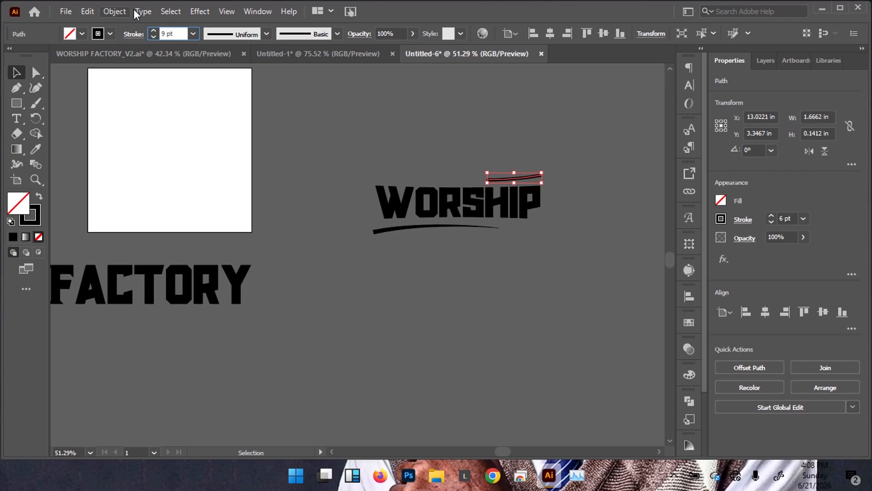
Apply the triangular tapered width profile to the upper curve and flip it so the thick end is above the P
left_click(266, 34)
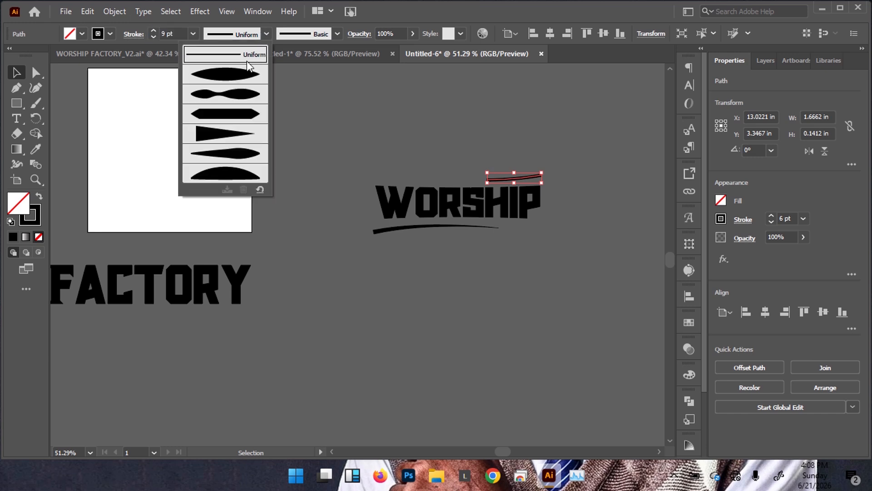
left_click(224, 141)
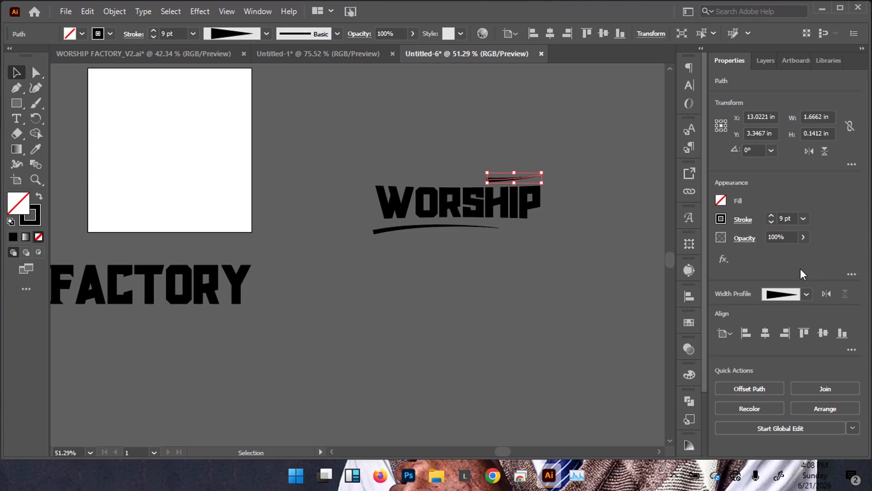
left_click(826, 293)
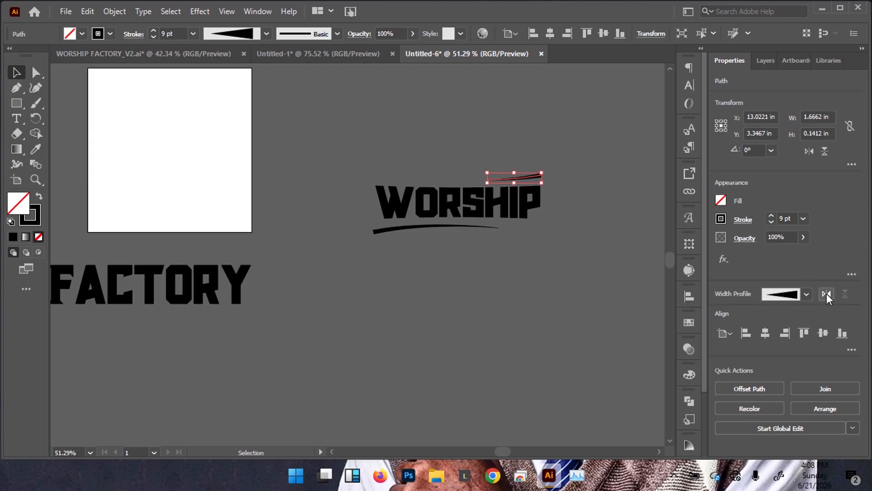
left_click(470, 134)
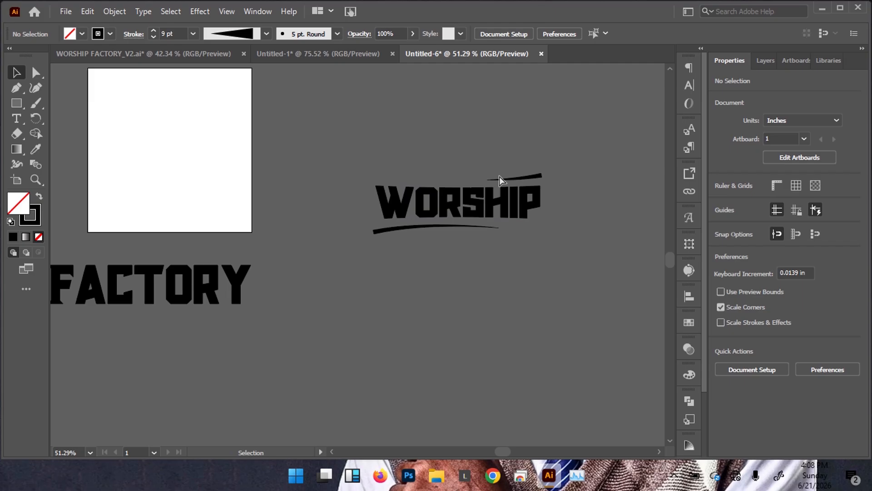
scroll(476, 160, "down", 2)
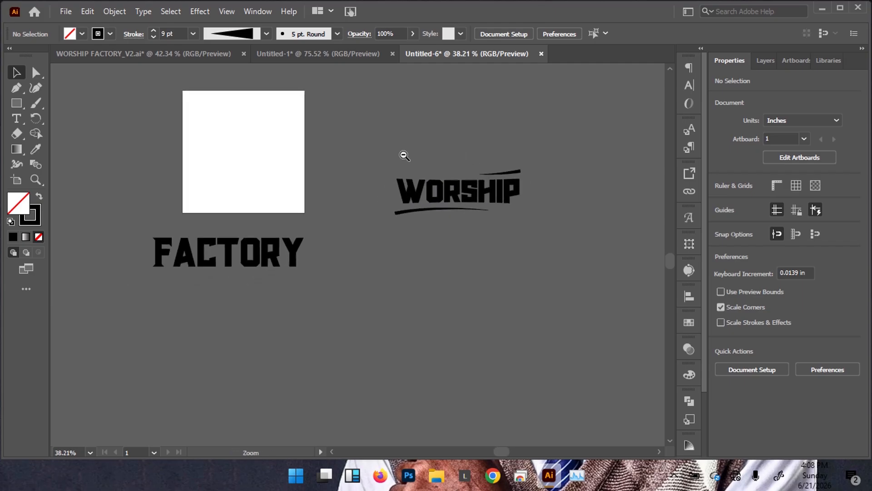
Move the FACTORY text below WORSHIP and rotate it 90° clockwise so it reads downward
left_click(765, 61)
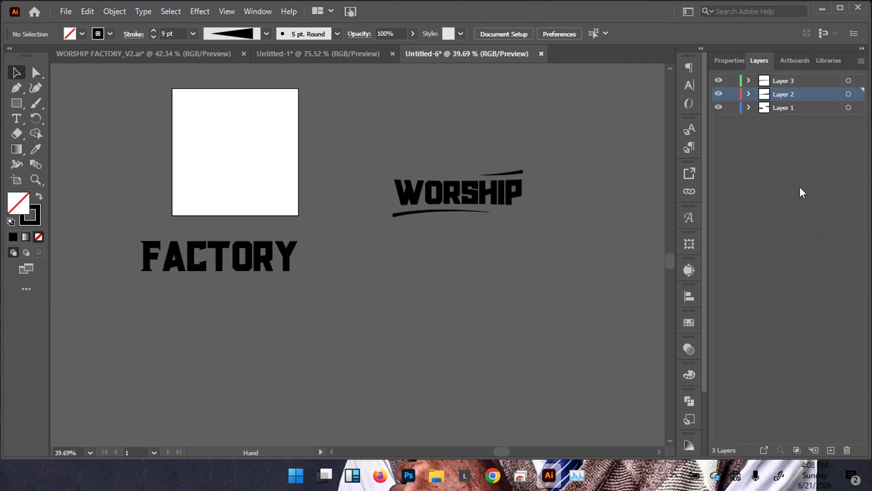
left_click_drag(209, 269, 479, 291)
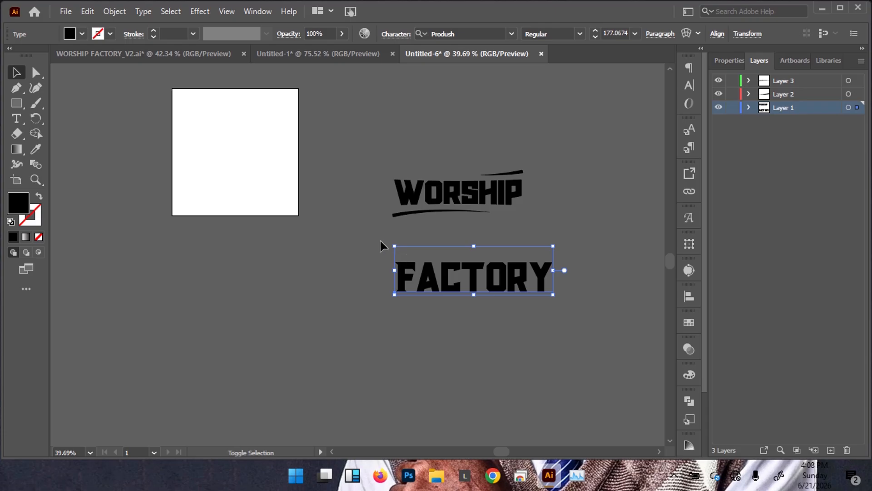
left_click_drag(388, 245, 505, 137)
left_click_drag(459, 275, 449, 333)
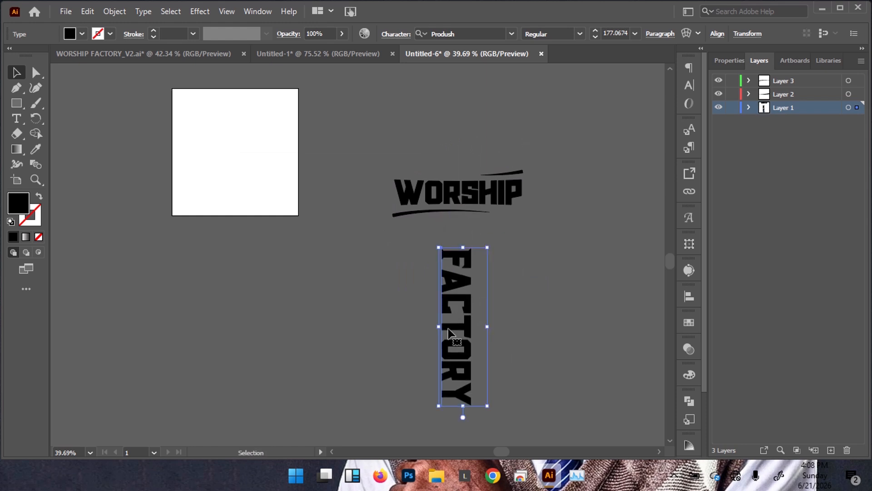
Break the FACTORY text into two lines, FAC and TORY
key("t")
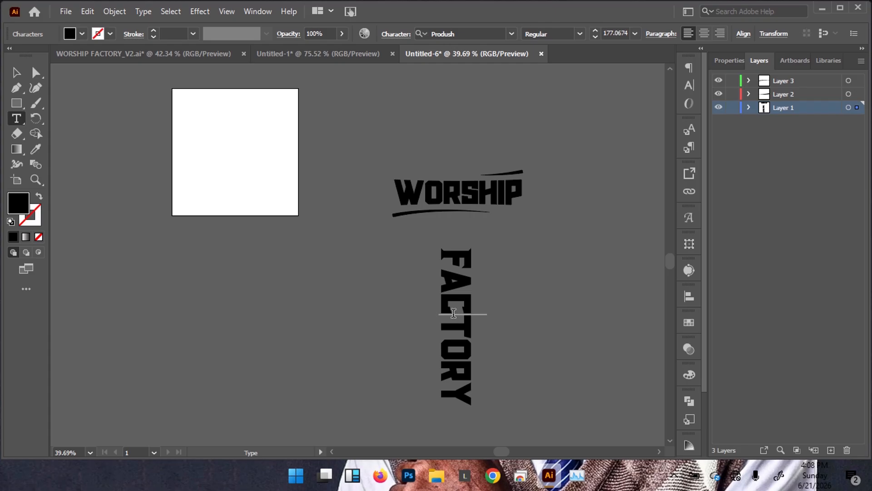
left_click(453, 312)
key("Return")
key("Escape")
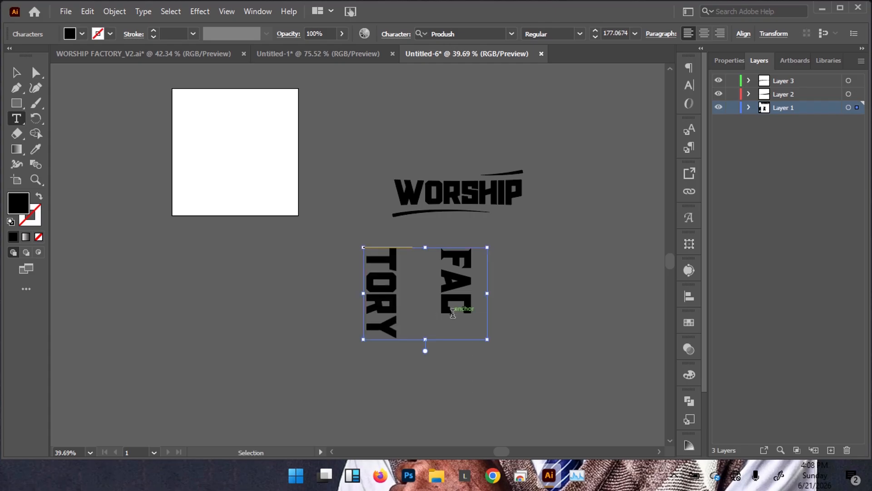
Reduce the leading of the whole FAC TORY text to 103 pt
key("ctrl+a")
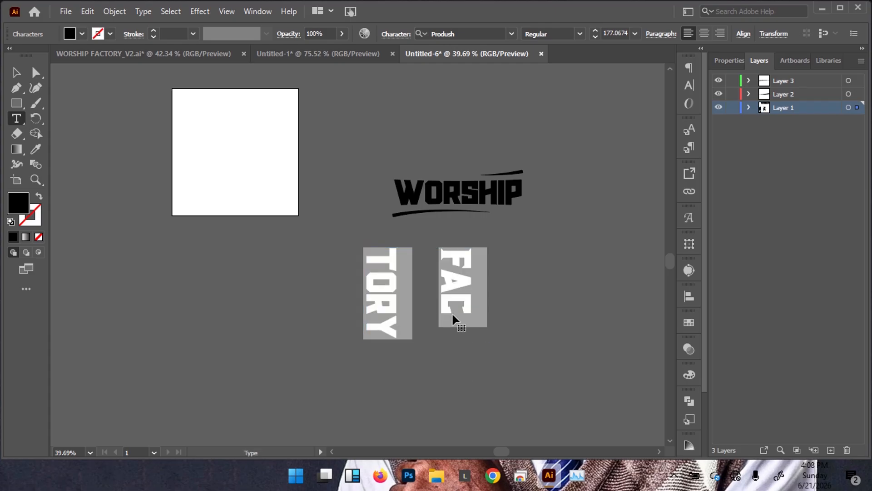
left_click(728, 60)
left_click(808, 346)
left_click(807, 347)
left_click(807, 347)
left_click(808, 346)
left_click(808, 346)
left_click(808, 347)
left_click(807, 346)
left_click(807, 346)
left_click(807, 347)
left_click(807, 346)
left_click(808, 346)
left_click(807, 346)
left_click(807, 346)
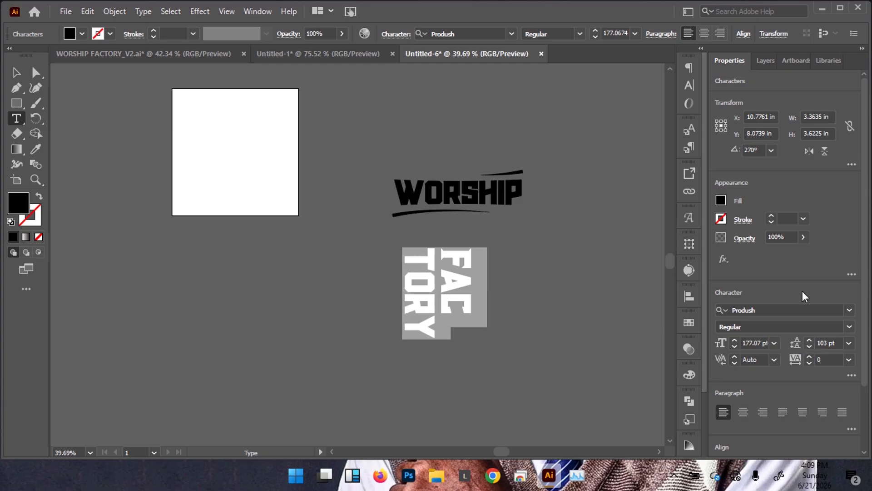
Change the font of the FAC TORY text to RAYDIS Bold
left_click(764, 310)
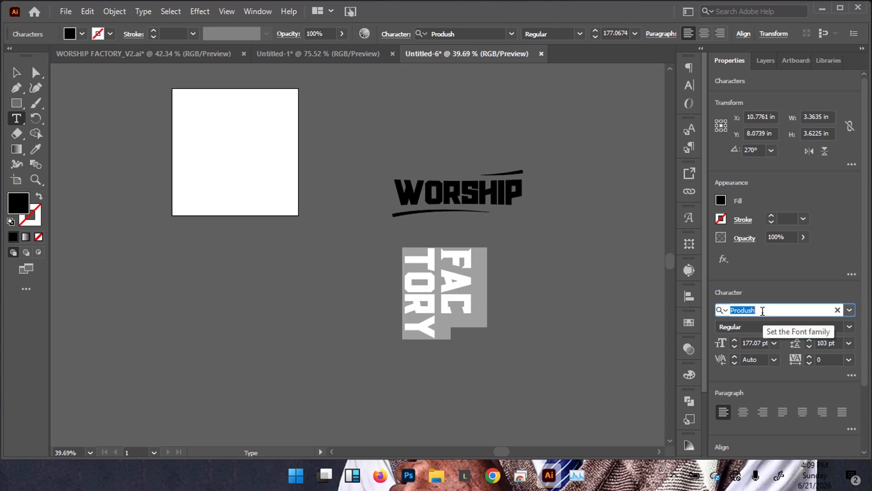
type("raydis")
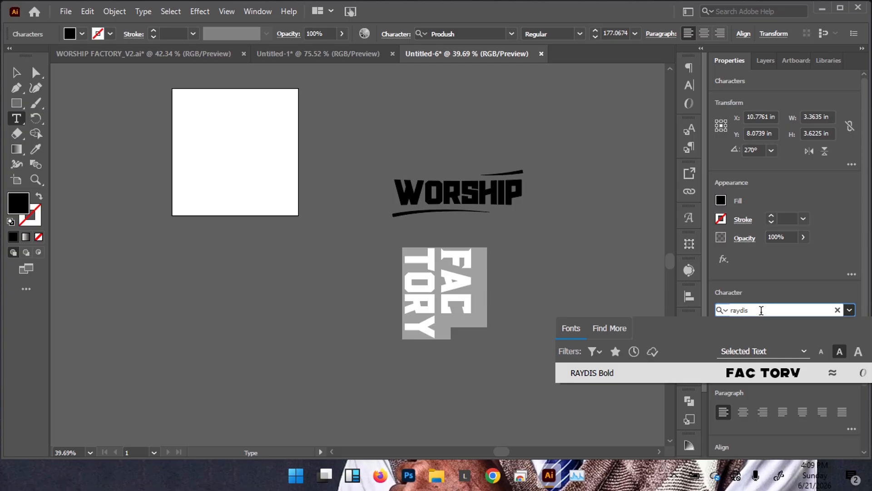
left_click(748, 369)
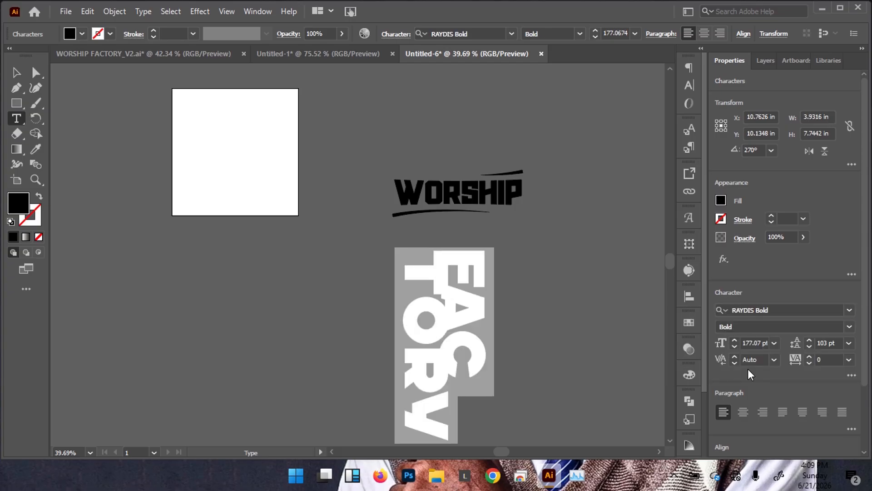
Set the leading of the FAC TORY text to 149 pt and finish editing the text
left_click(809, 346)
left_click(810, 347)
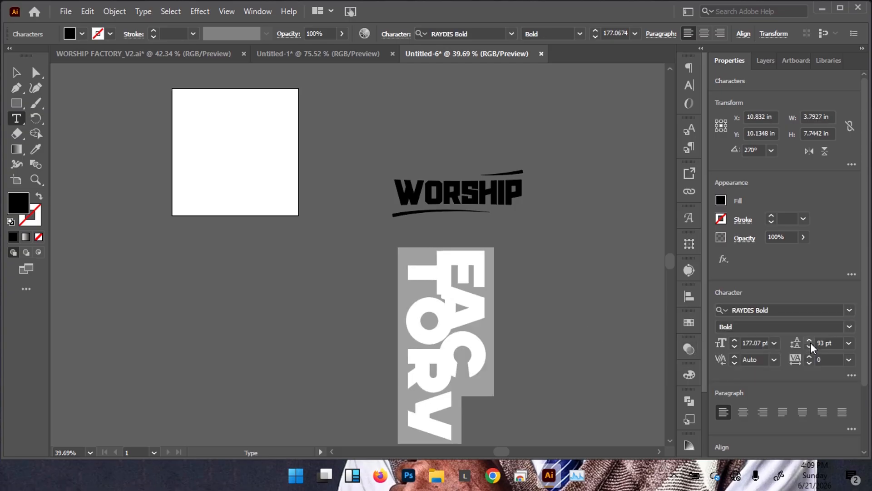
left_click_drag(810, 340, 810, 339)
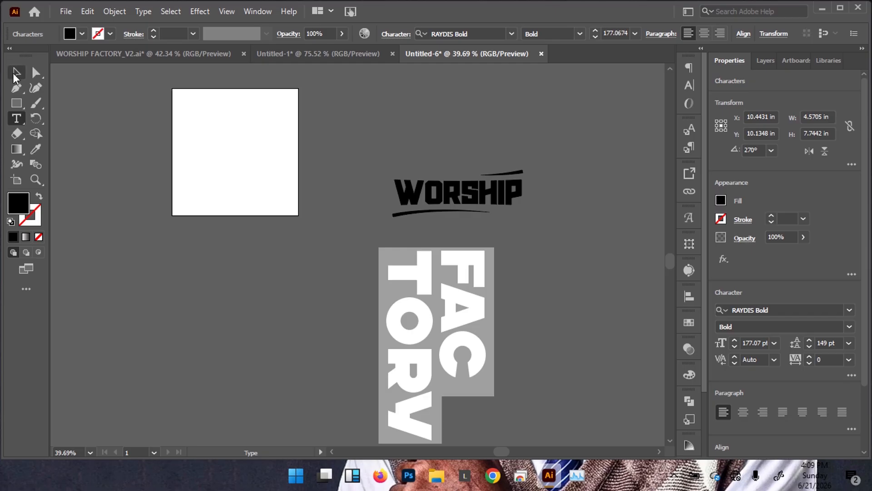
key("Escape")
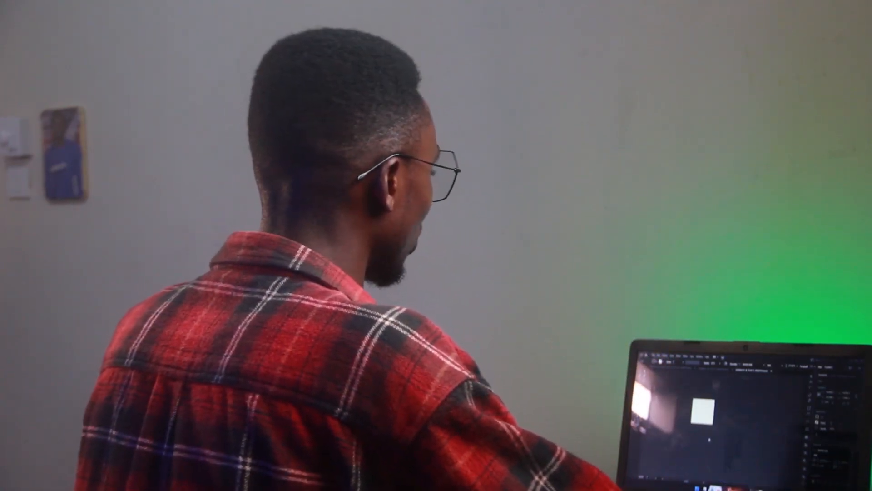
left_click_drag(402, 287, 402, 291)
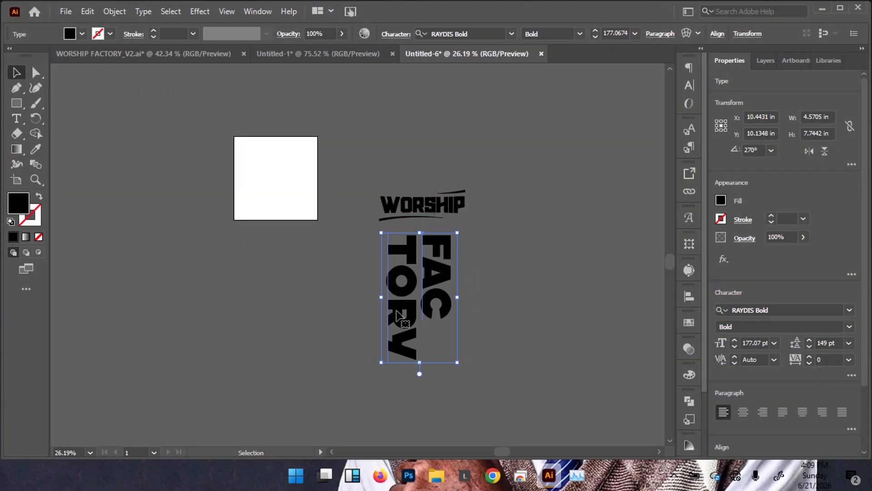
Scale the rotated FAC TORY text down to about 170.7 pt beneath WORSHIP and deselect it
left_click_drag(380, 369, 385, 358)
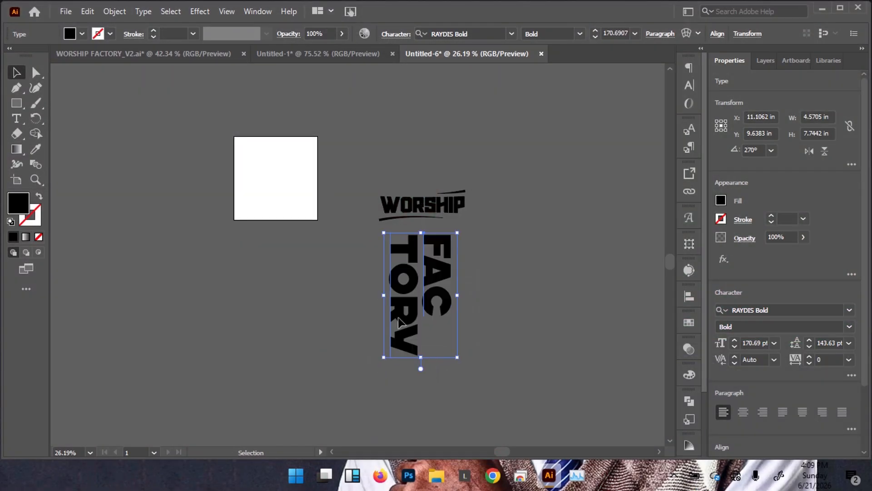
left_click_drag(421, 279, 422, 273)
left_click(488, 267)
key("ctrl+space")
left_click_drag(431, 228, 526, 185)
Add a new layer above Layer 3
left_click(760, 62)
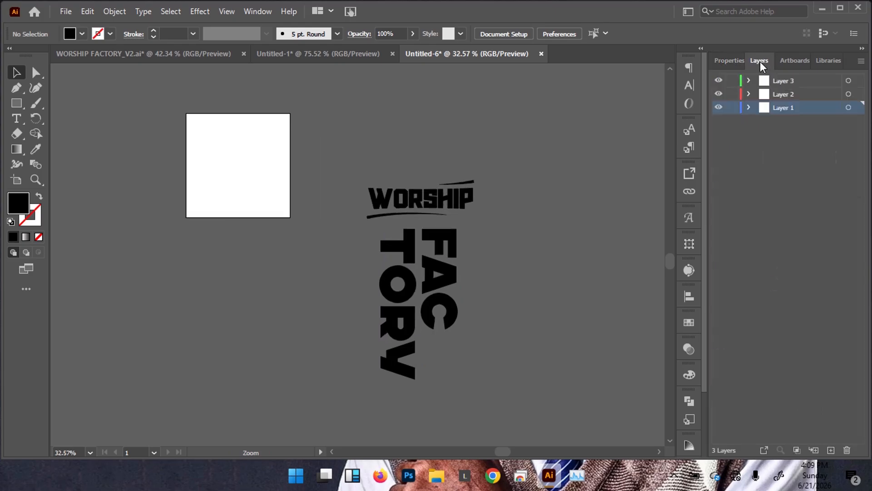
left_click(796, 81)
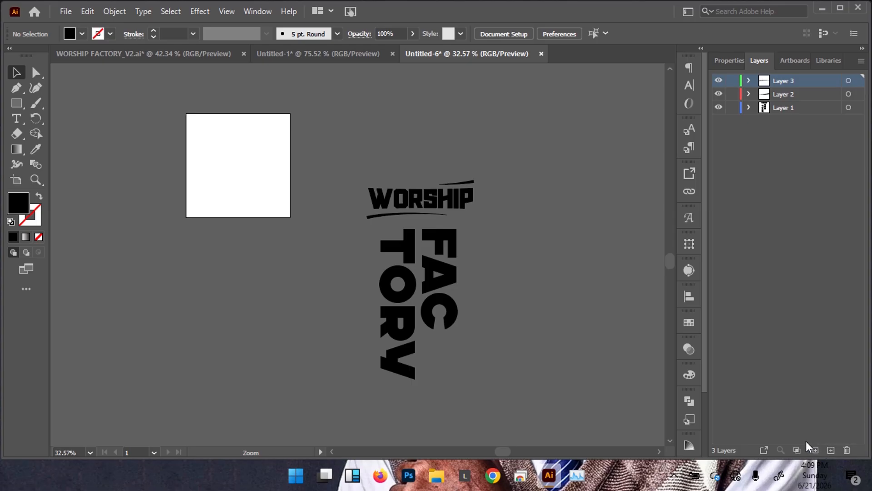
left_click(831, 450)
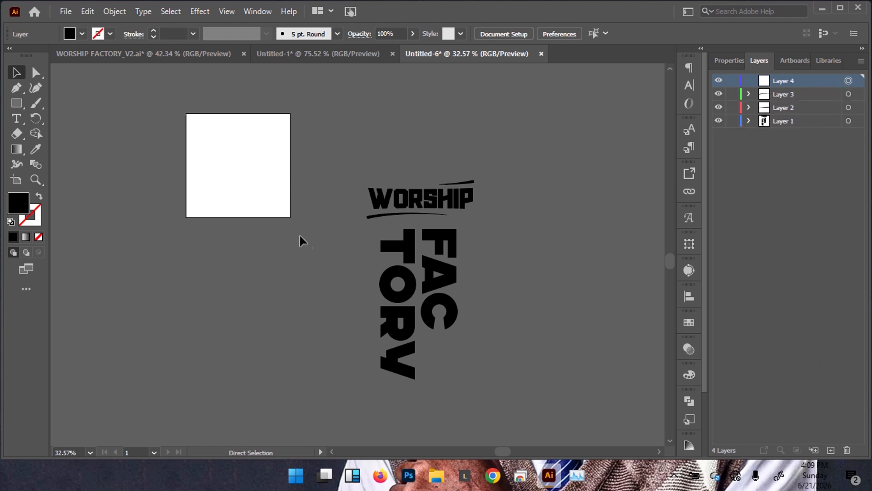
Draw a straight vertical line with the Line Segment tool along the baseline of the rotated FAC text
left_click_drag(331, 235, 361, 229)
key("p")
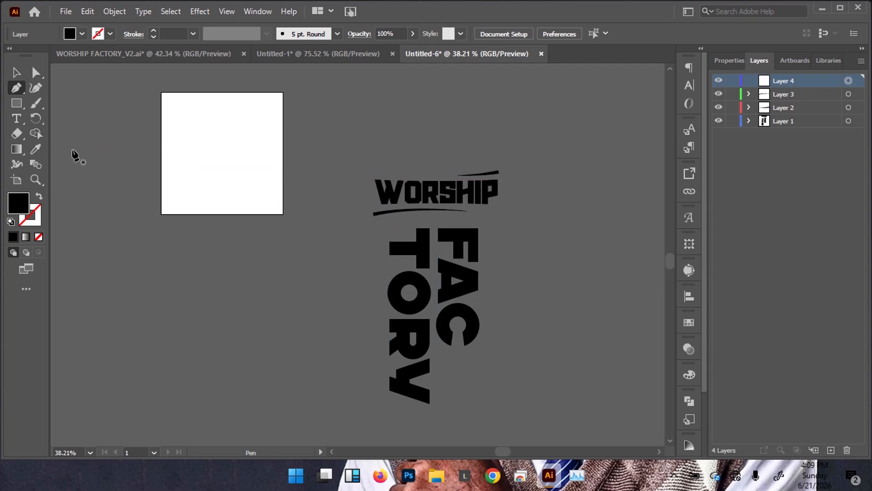
key("\\")
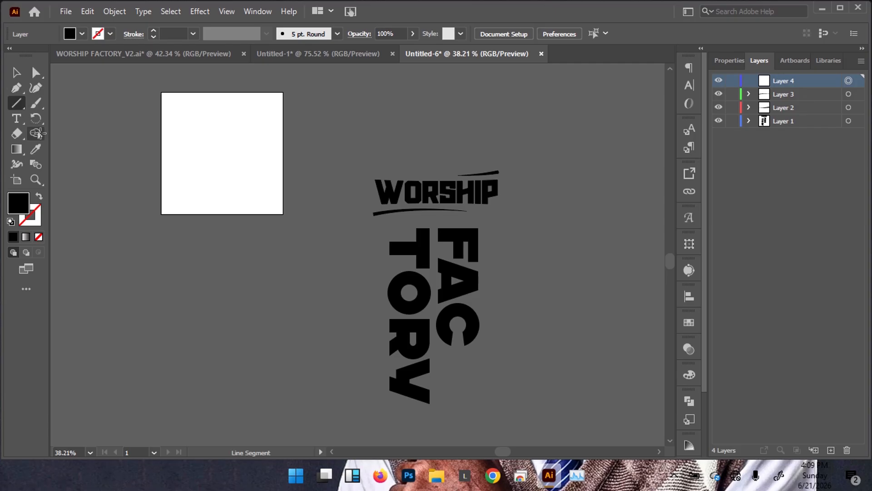
left_click(22, 106)
left_click(64, 162)
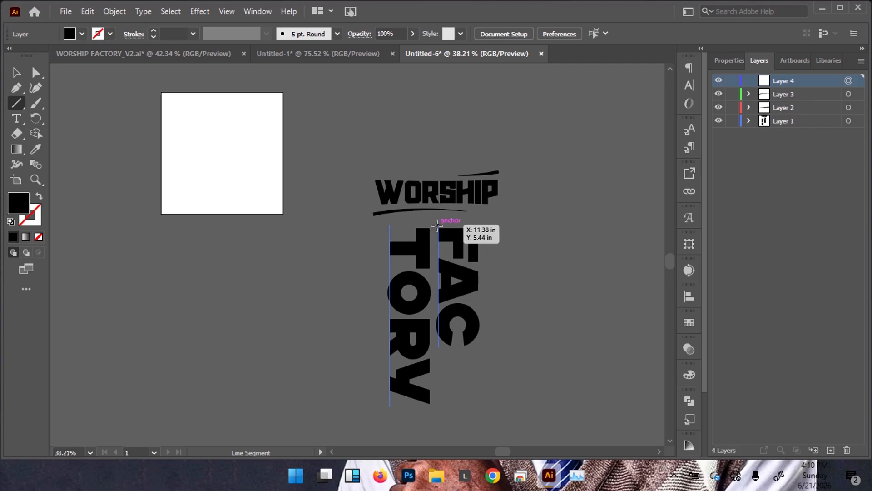
left_click_drag(437, 224, 438, 330)
key("v")
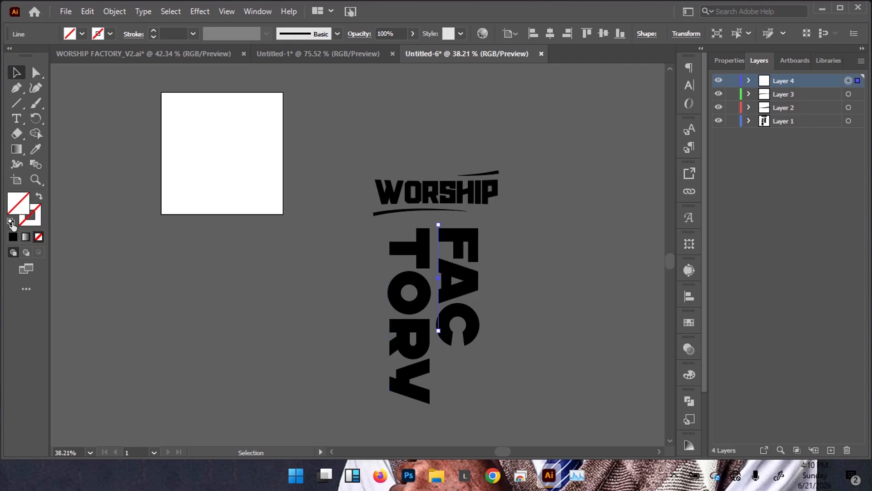
Give the vertical line a solid black 1 pt stroke and deselect it
left_click(37, 224)
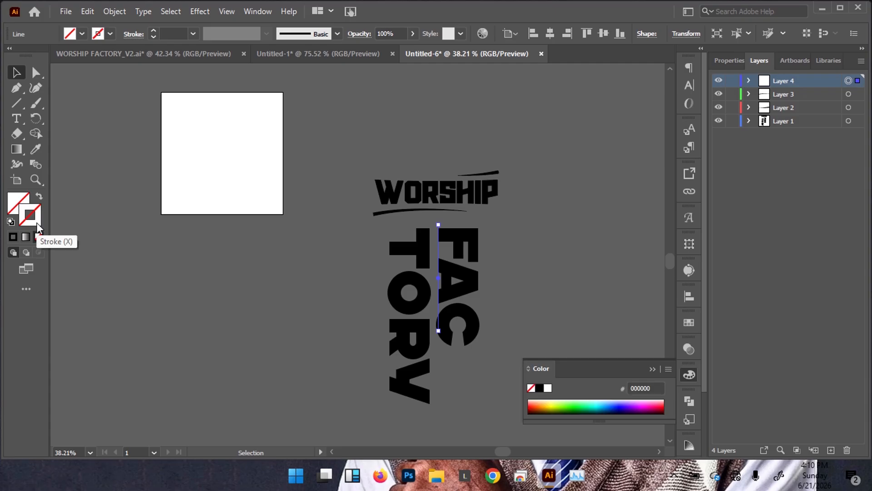
left_click(13, 237)
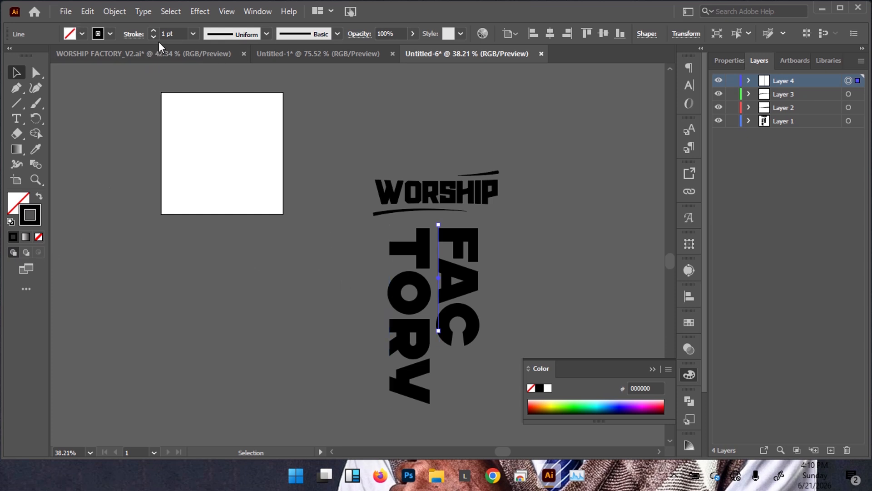
left_click(124, 278)
Duplicate the vertical line beside FAC horizontally onto the baseline of the rotated TORY text
key("ctrl+space")
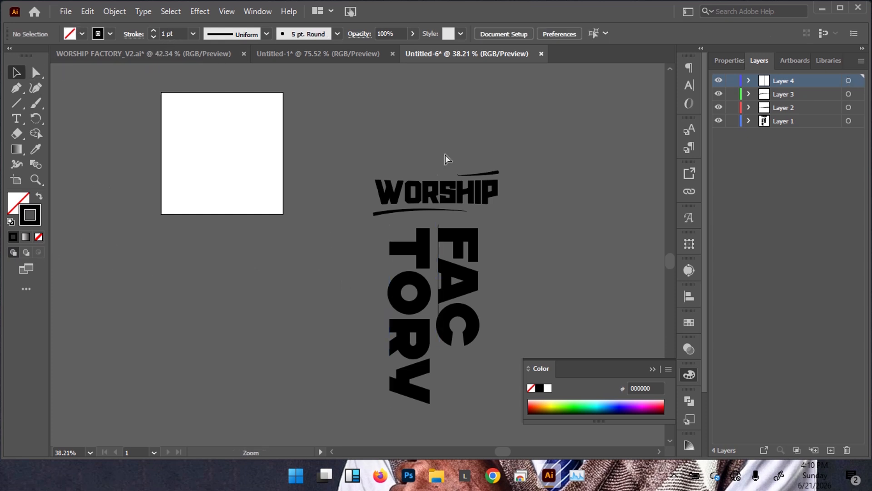
left_click_drag(445, 157, 395, 205)
left_click_drag(463, 295, 530, 243)
left_click_drag(571, 190, 578, 184)
key("space")
left_click_drag(432, 187, 454, 138)
key("ctrl+space")
key("space")
left_click_drag(414, 170, 411, 207)
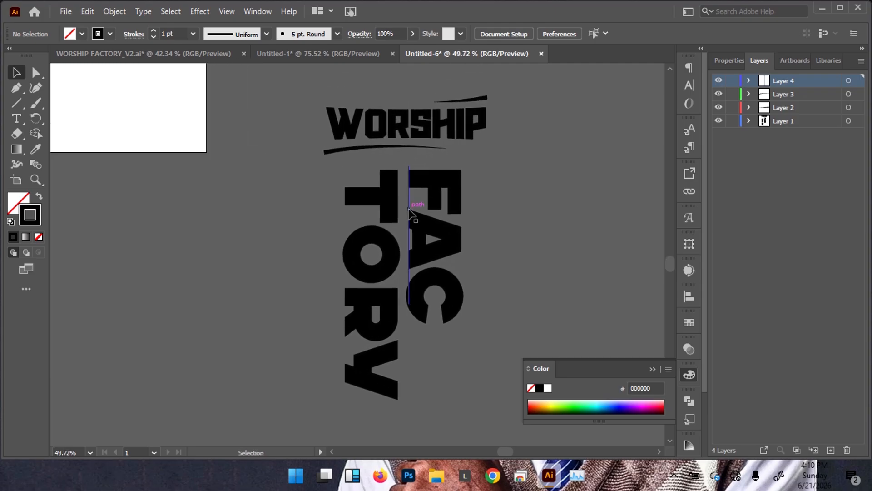
left_click(409, 211)
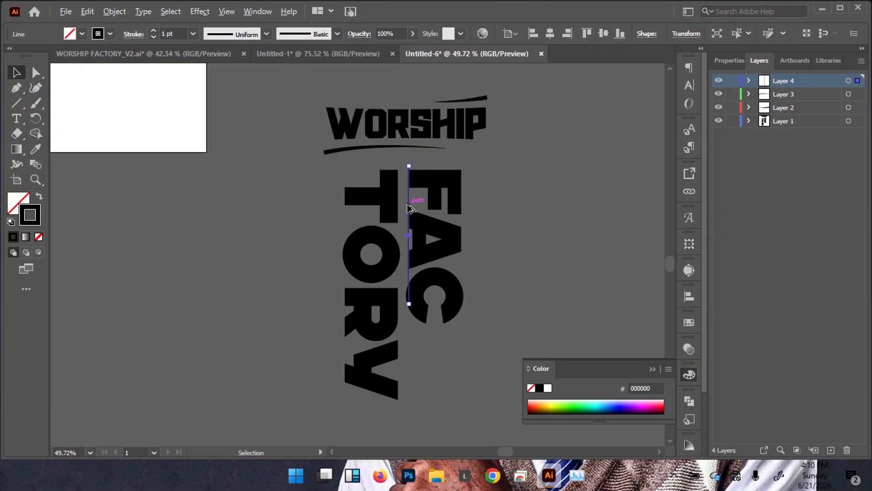
left_click_drag(409, 208, 346, 224)
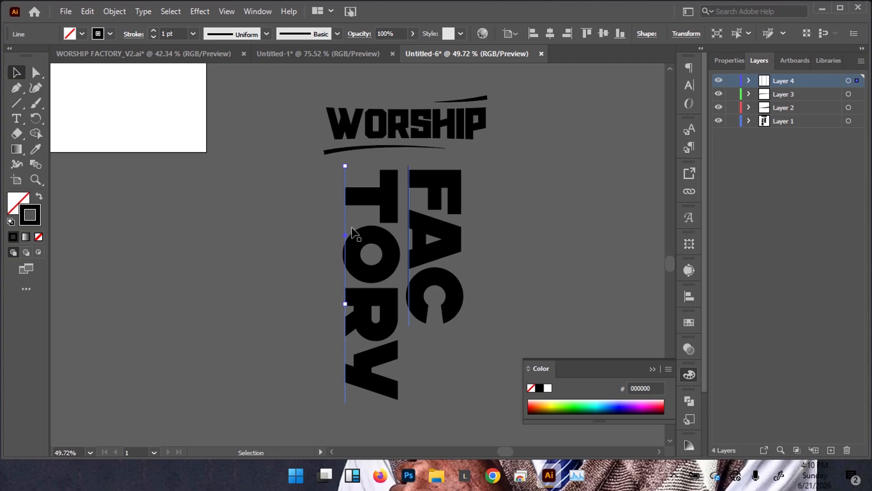
Extend the lower endpoint of the line along TORY straight down past the end of the word
key("a")
left_click_drag(344, 303, 344, 305)
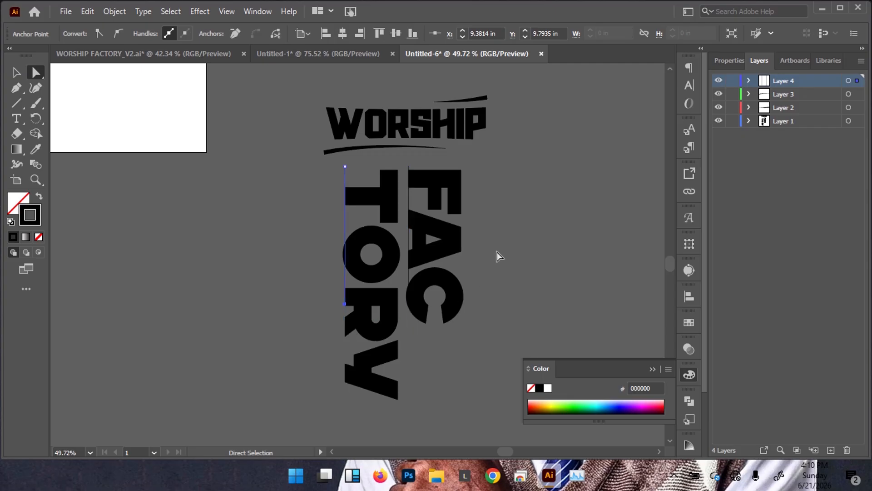
left_click_drag(344, 305, 345, 306)
key("shift")
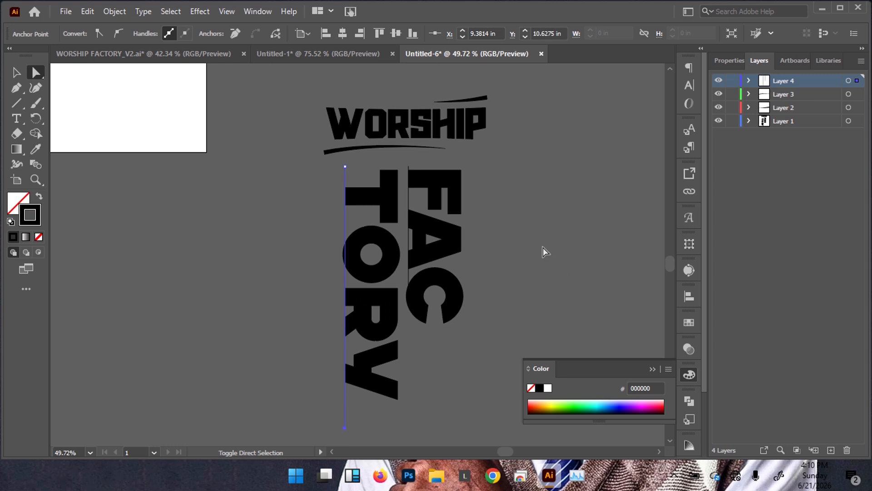
key("v")
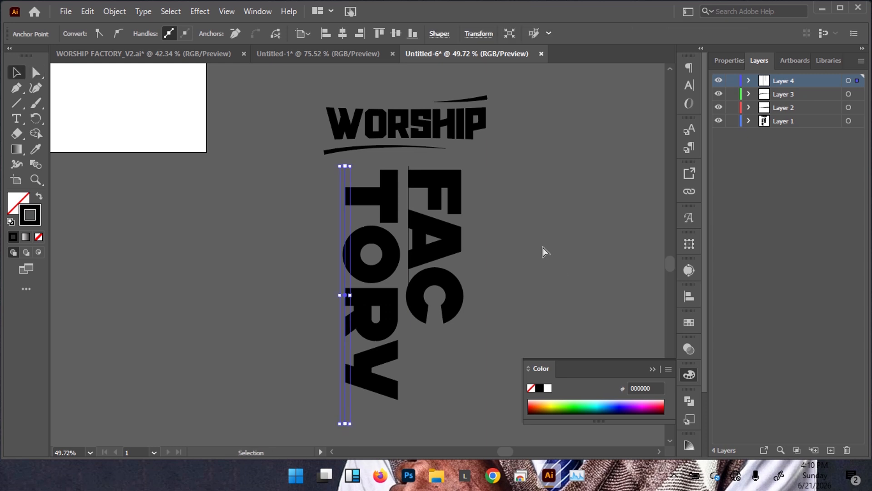
left_click(233, 214)
scroll(422, 214, "down", 3)
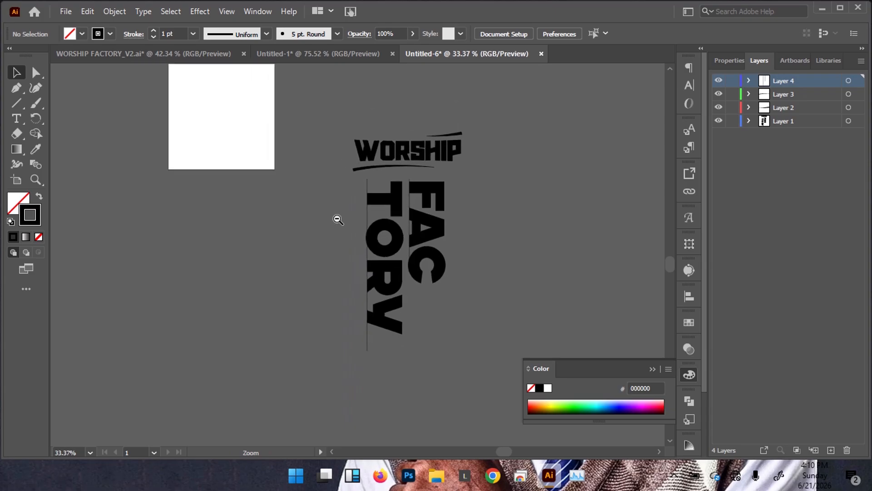
left_click_drag(423, 226, 387, 240)
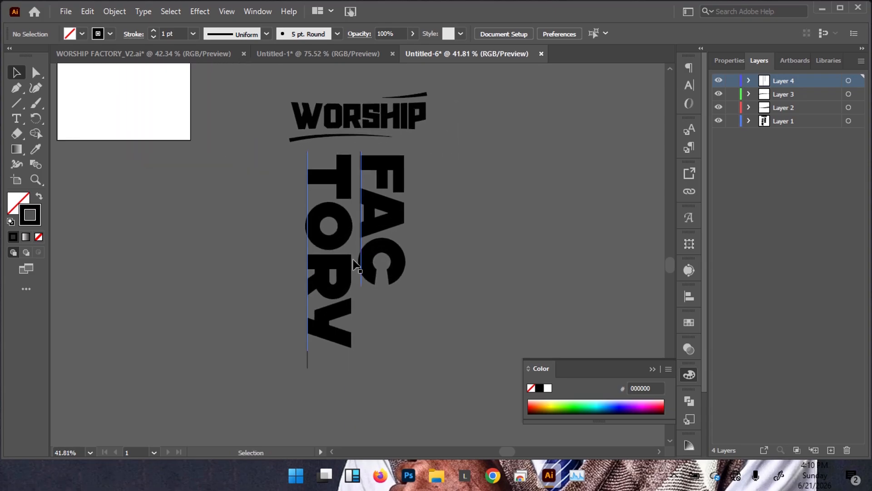
left_click(318, 266)
left_click_drag(320, 261, 162, 311)
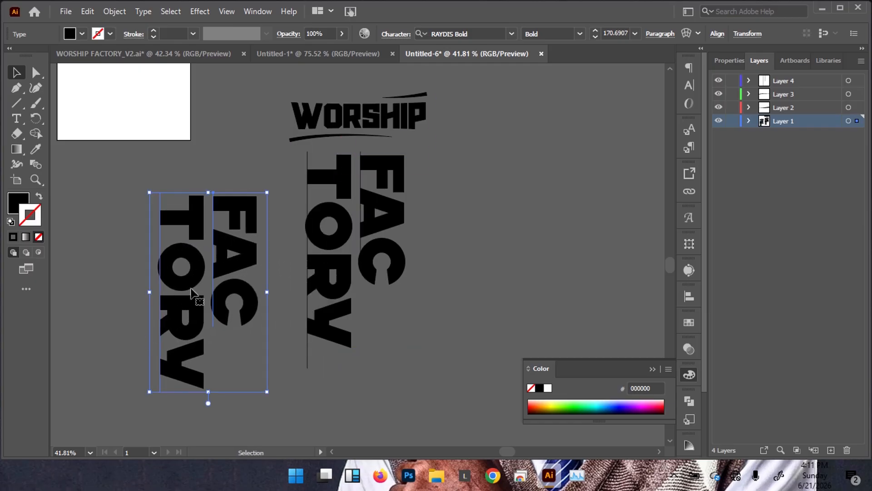
key("Delete")
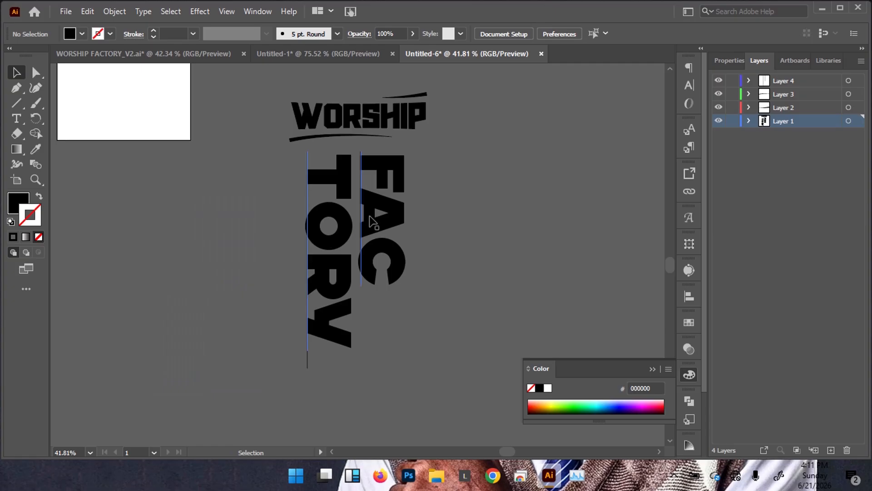
Duplicate the FAC TORY text to the left of the original and rotate the copy to read horizontally
left_click(373, 222)
left_click_drag(380, 214, 246, 263, "alt")
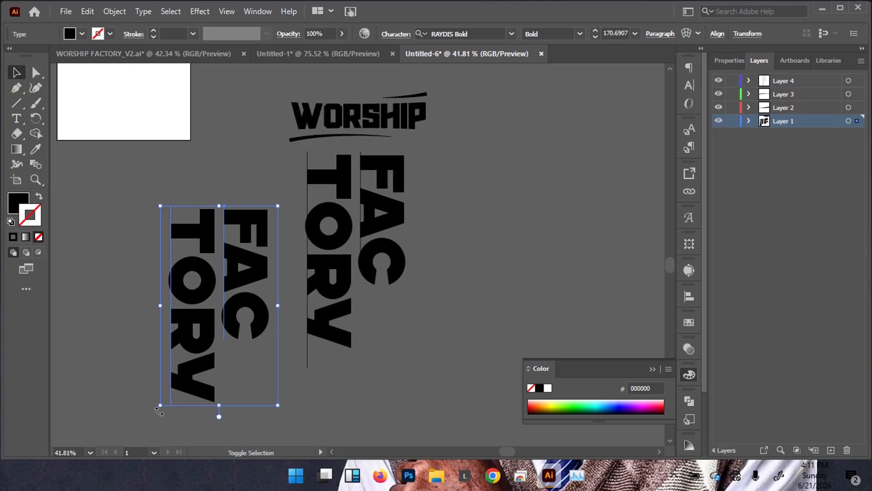
left_click_drag(159, 411, 320, 363)
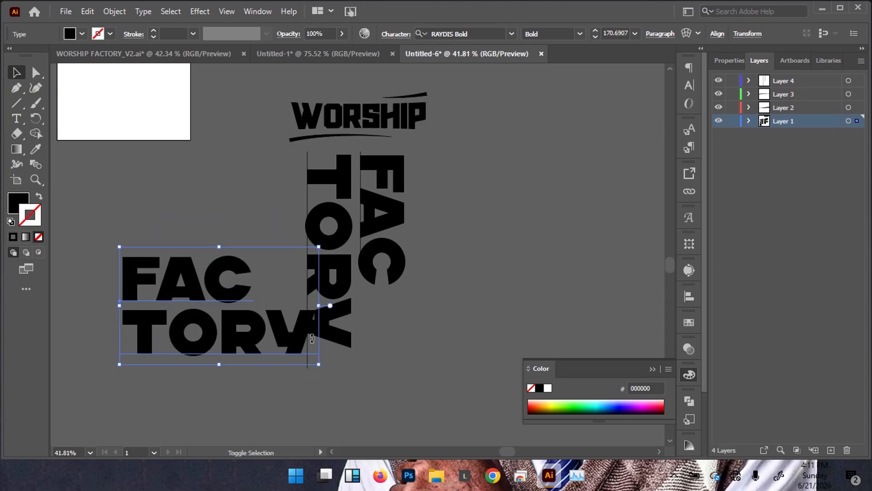
left_click_drag(213, 291, 162, 275)
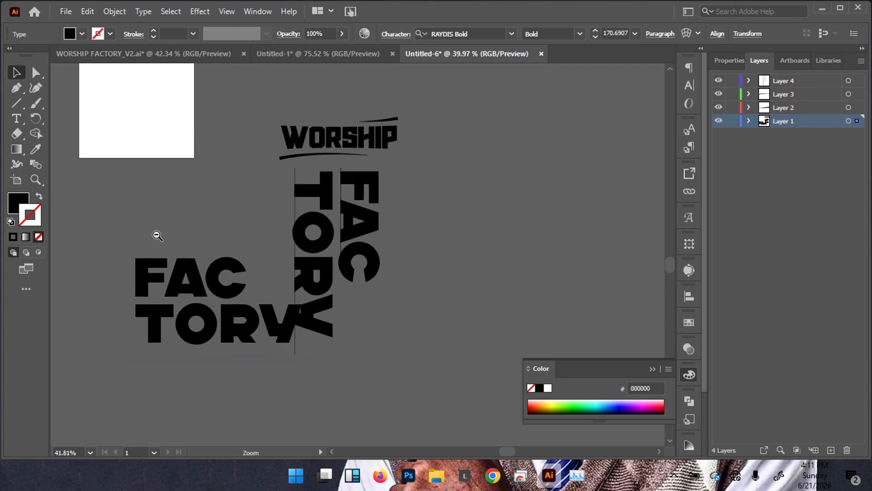
Move the horizontal FAC TORY copy below and right of the vertical lettering and scale it down to about 84.8 pt
left_click(182, 279)
left_click_drag(182, 279, 431, 331)
left_click_drag(382, 300, 359, 305)
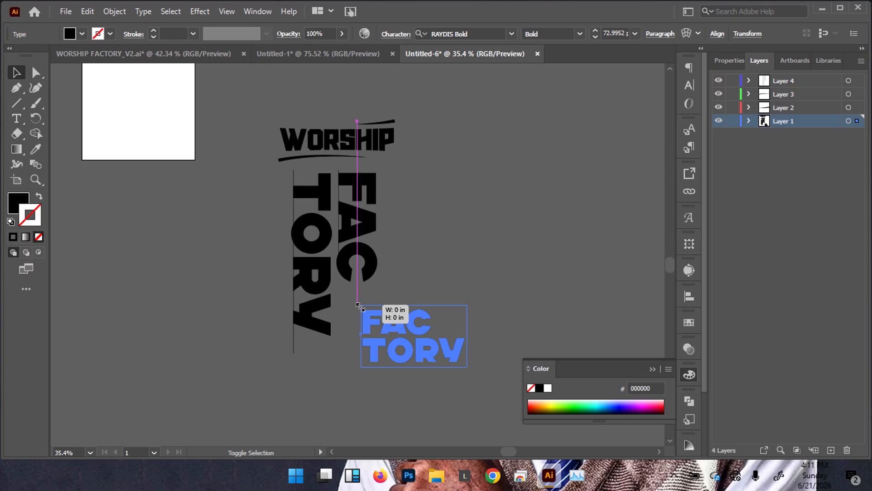
left_click_drag(359, 306, 371, 311)
Replace the whole text of the small horizontal copy with EST 2019
double_click(406, 334)
key("ctrl+a")
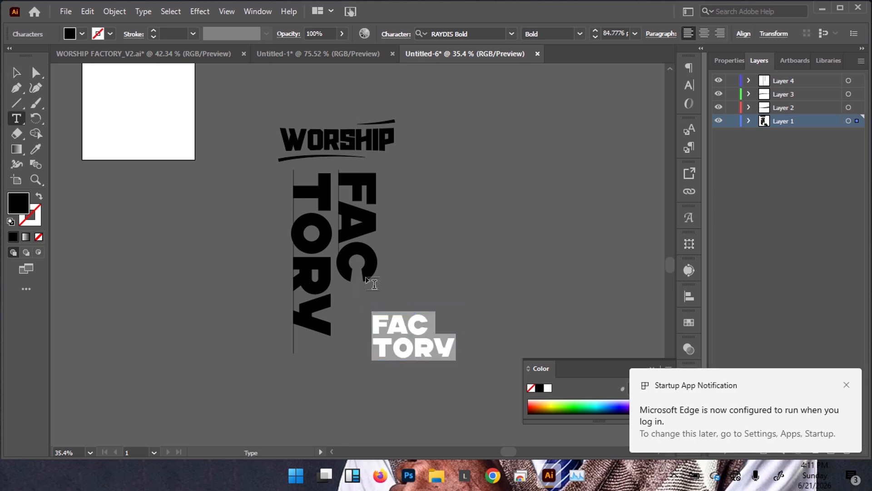
type("EST 2019")
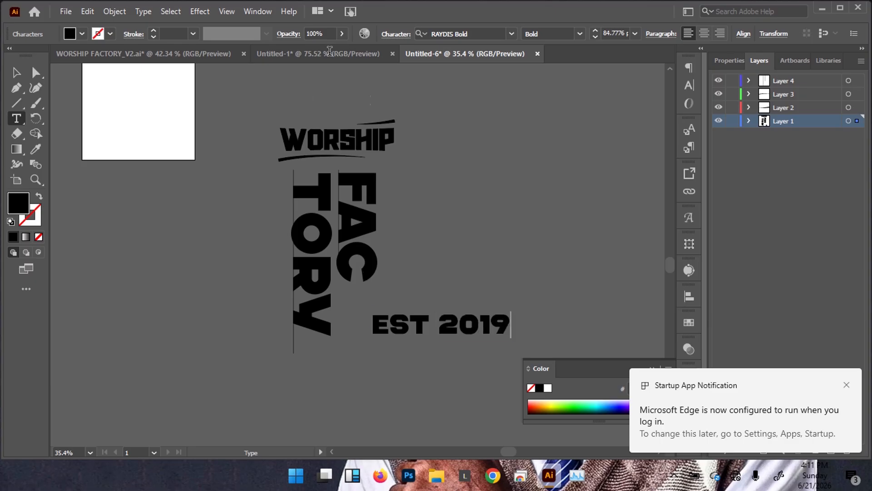
Reduce the font size of the whole EST 2019 text to 50 pt
key("ctrl+a")
left_click(735, 63)
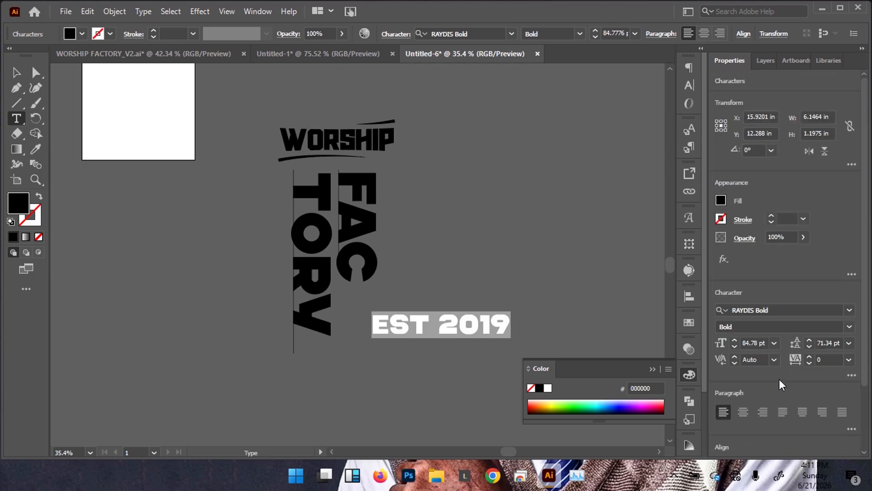
left_click(735, 345)
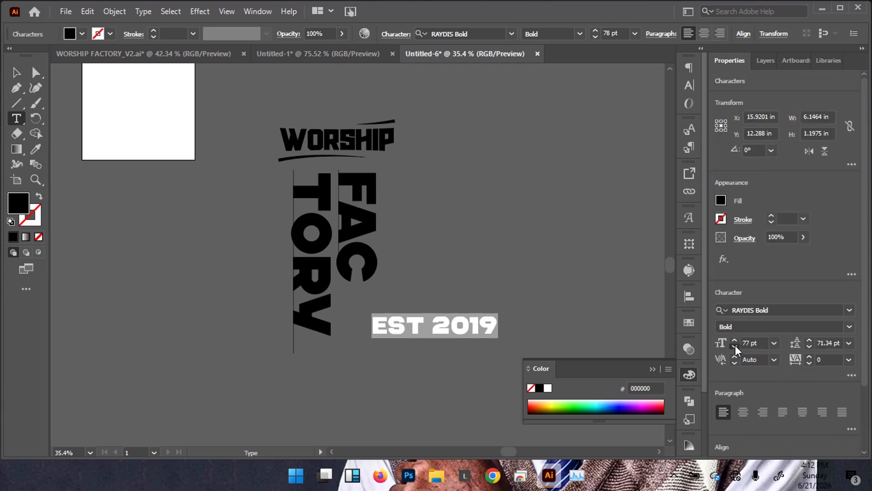
left_click(734, 344)
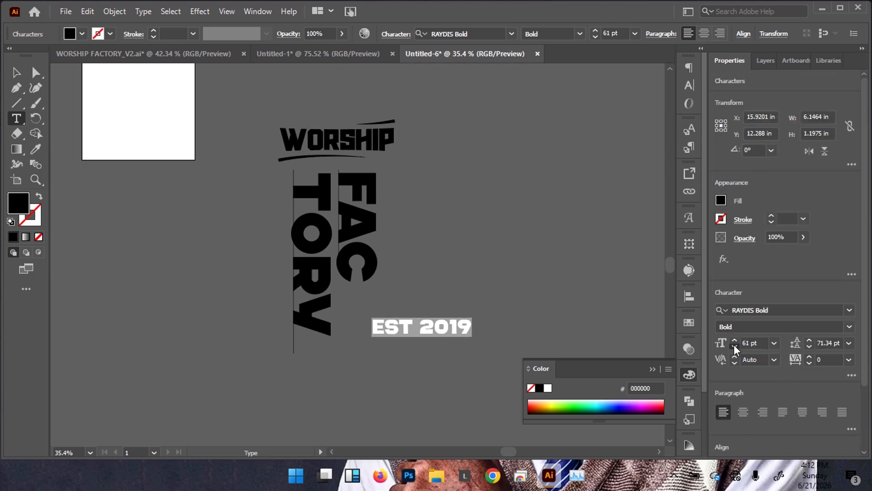
Change the font of the EST 2019 text to AXIS Extra Bold and finish editing the text
left_click(795, 310)
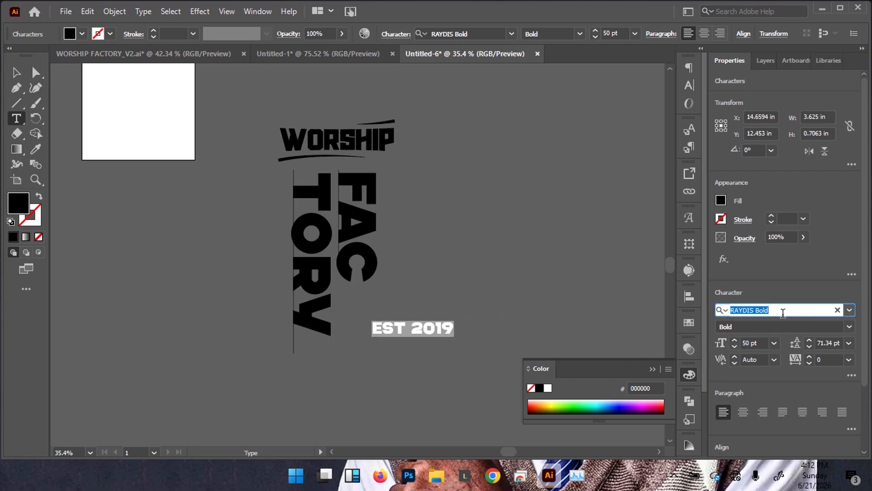
type("axis")
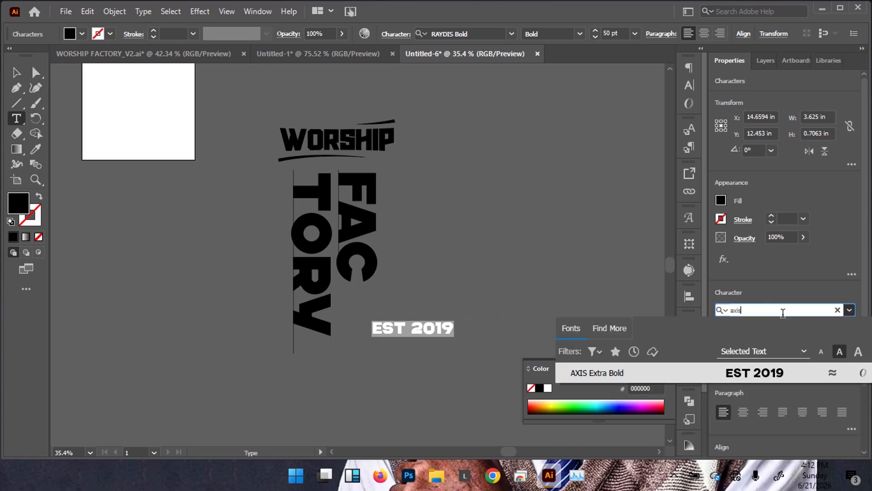
key("Return")
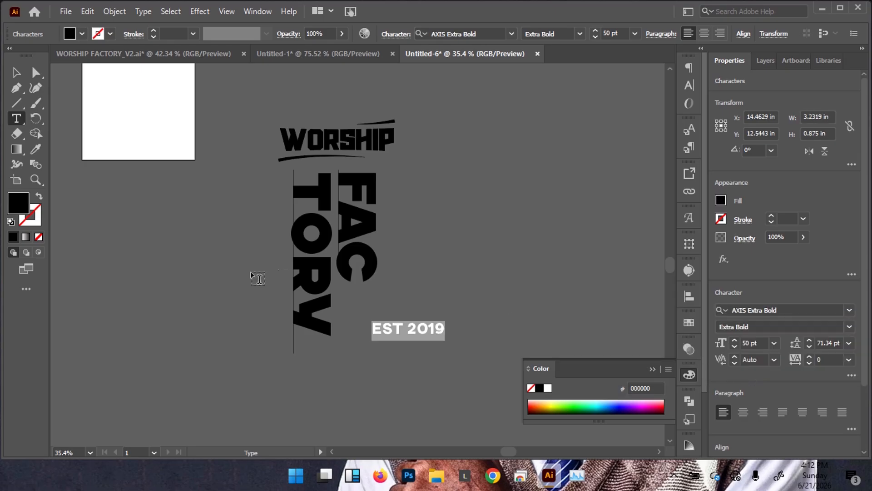
key("Escape")
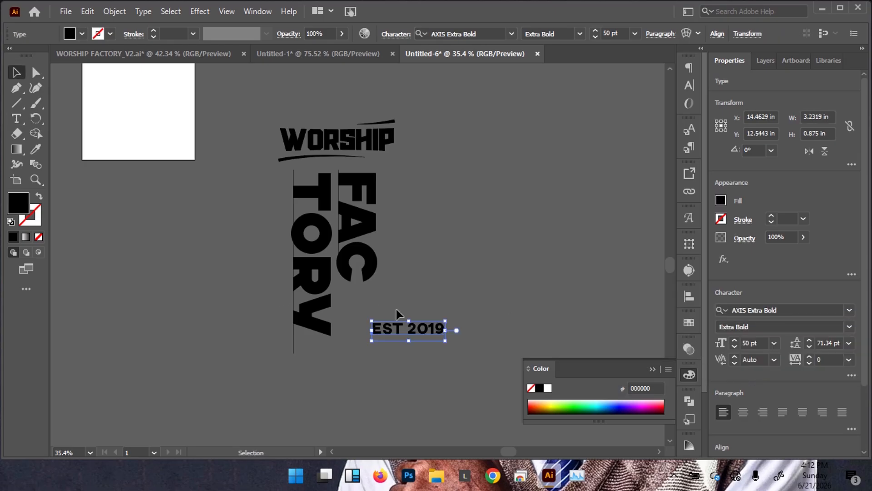
left_click(427, 336)
left_click(436, 331)
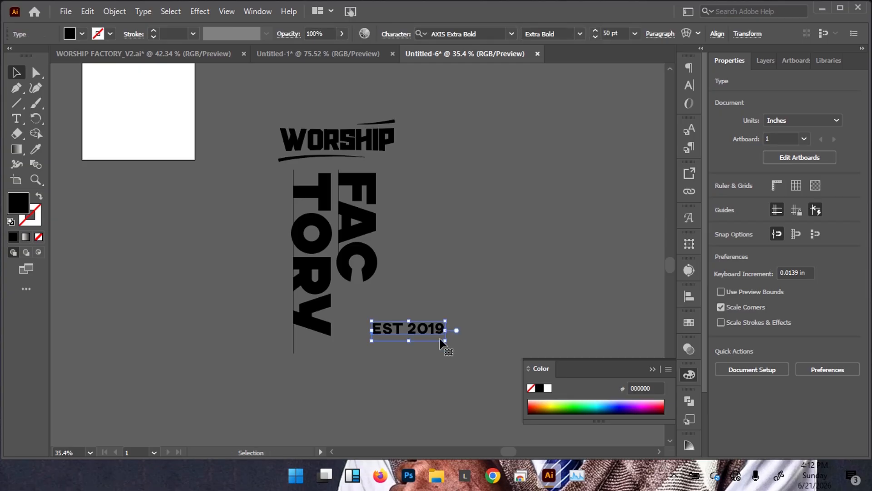
Scale the EST 2019 text down to about 24.24 pt and move it beneath the C of FAC
left_click_drag(447, 341, 476, 307)
left_click_drag(398, 323, 361, 289)
Set the tracking of the EST 2019 text to 800
left_click(820, 355)
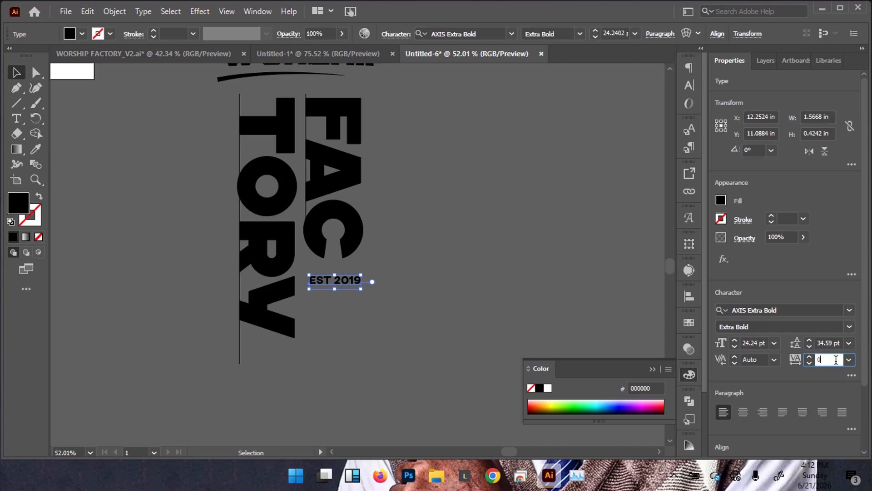
type("800")
key("Return")
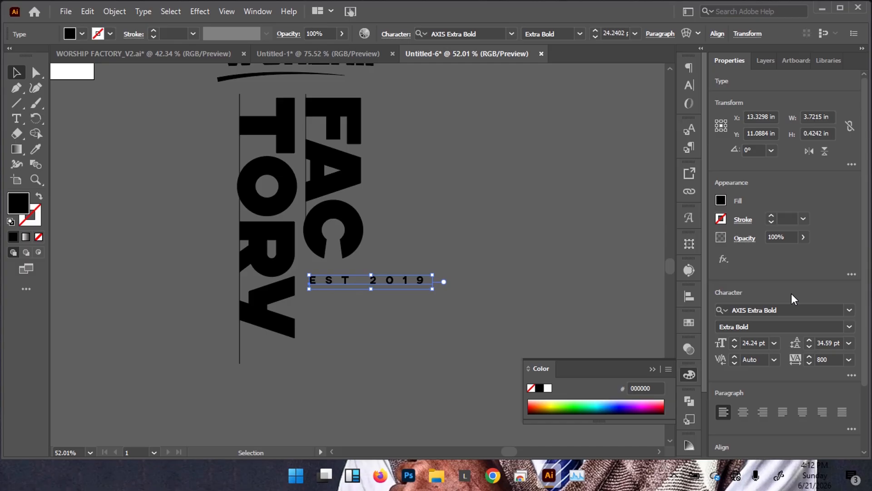
Set the tracking of the EST 2019 text to 400
double_click(832, 360)
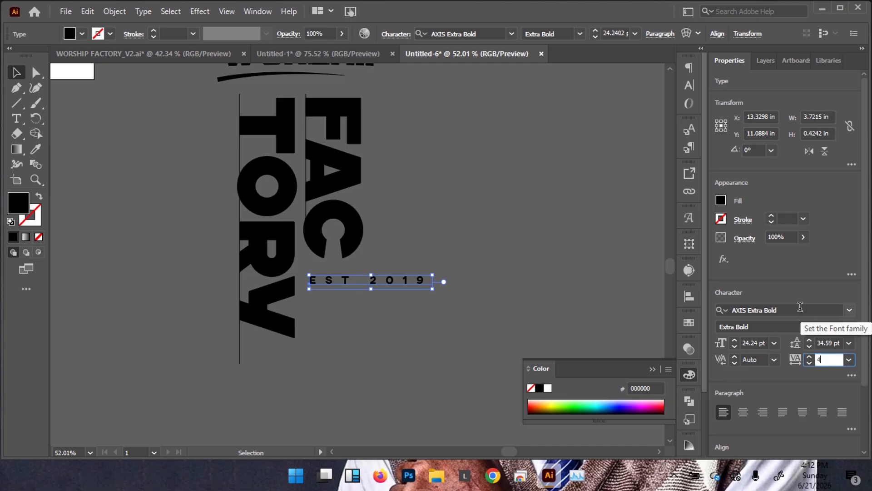
type("400")
key("Return")
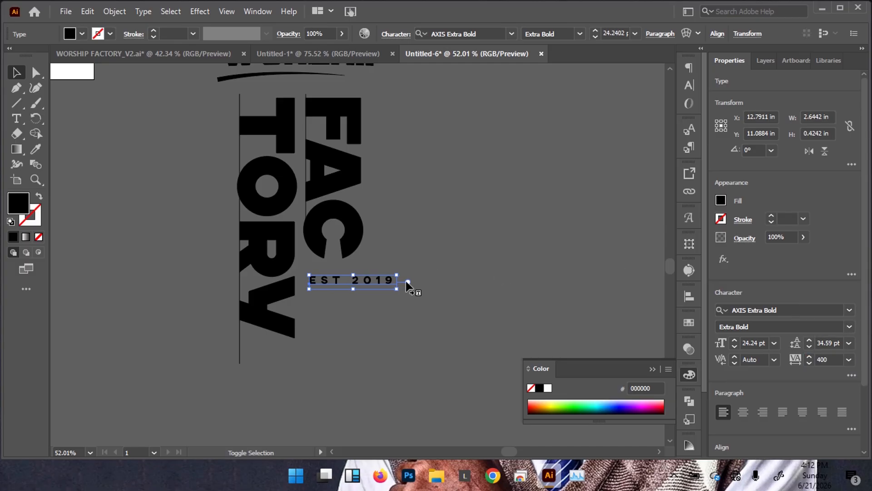
Scale the EST 2019 text down to about 16.16 pt and position it closely beneath FAC, aligned with the letters' width
left_click_drag(396, 293, 368, 284)
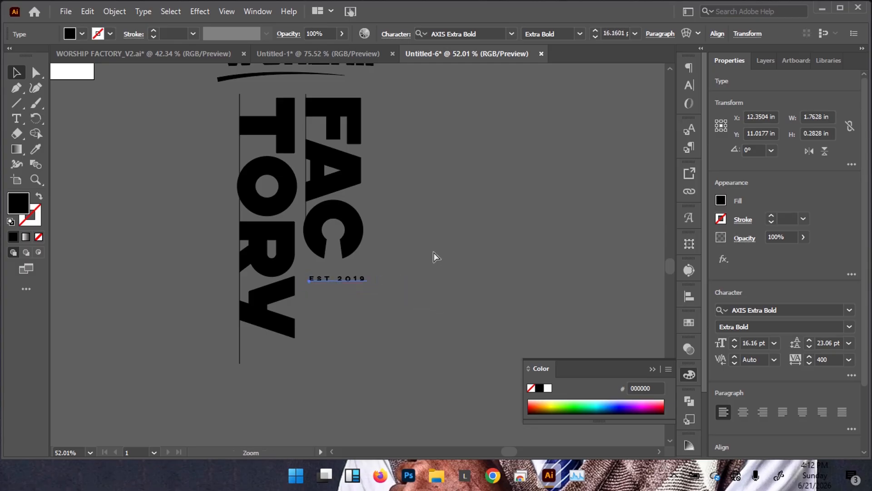
left_click(434, 253, "ctrl+alt")
left_click_drag(305, 252, 444, 224)
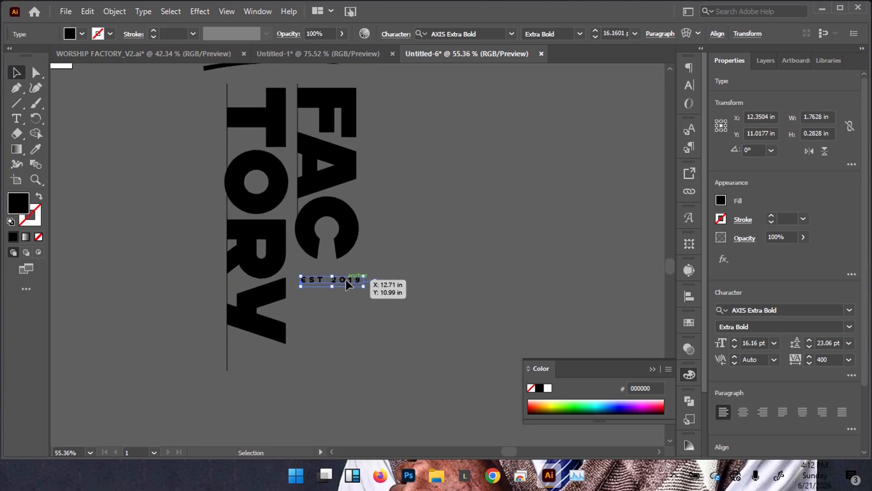
left_click_drag(346, 280, 338, 278)
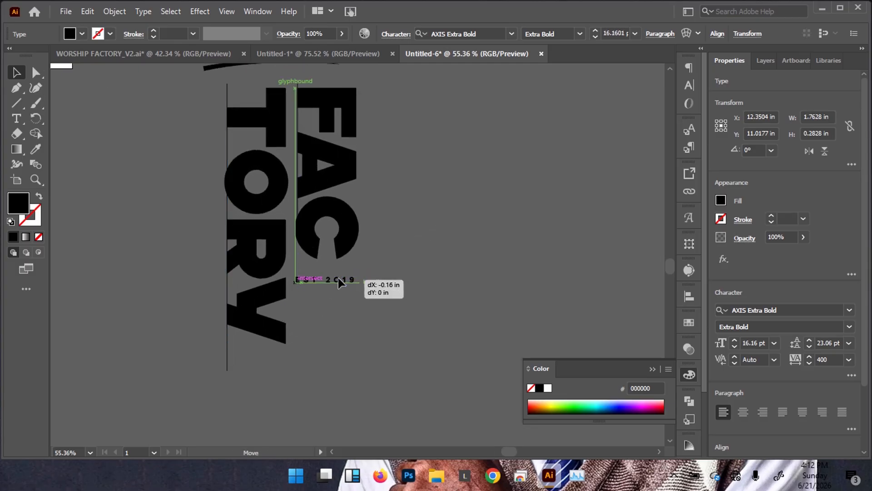
left_click(464, 230)
left_click(234, 214, "ctrl+alt")
left_click_drag(234, 214, 333, 204)
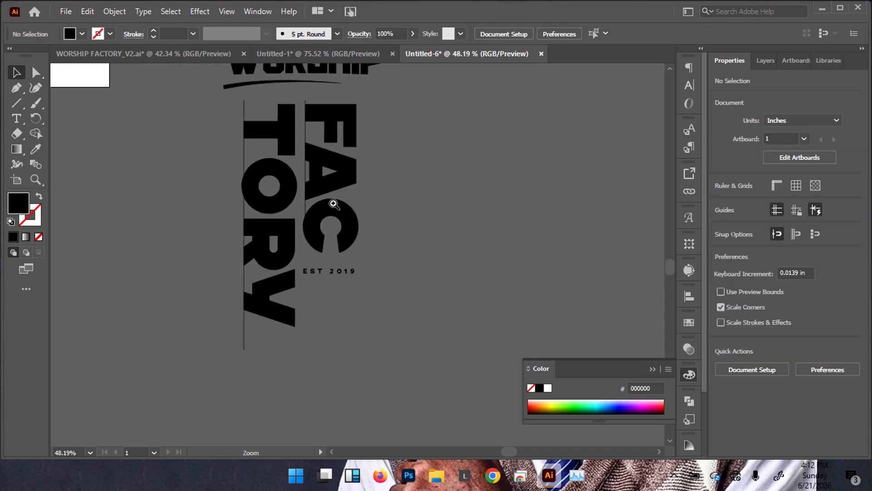
left_click_drag(323, 270, 325, 270)
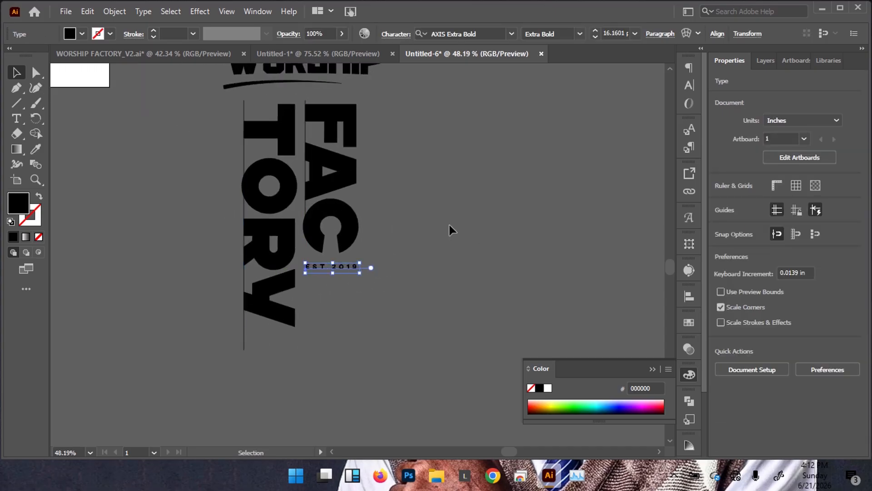
left_click_drag(418, 219, 235, 218)
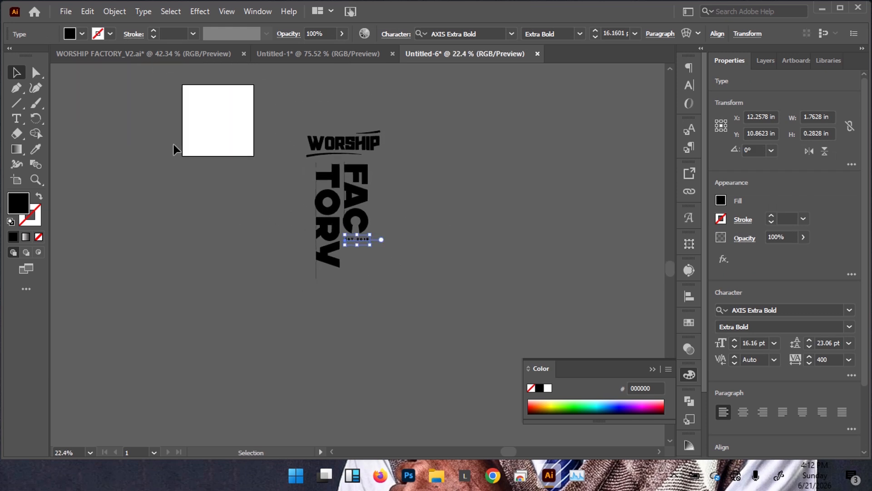
left_click(467, 158)
Show the rulers and add two horizontal guides, one just above WORSHIP and one near the artboard's upper edge
left_click_drag(311, 200, 352, 195)
left_click_drag(400, 237, 458, 255)
left_click_drag(363, 181, 342, 162)
key("ctrl+r")
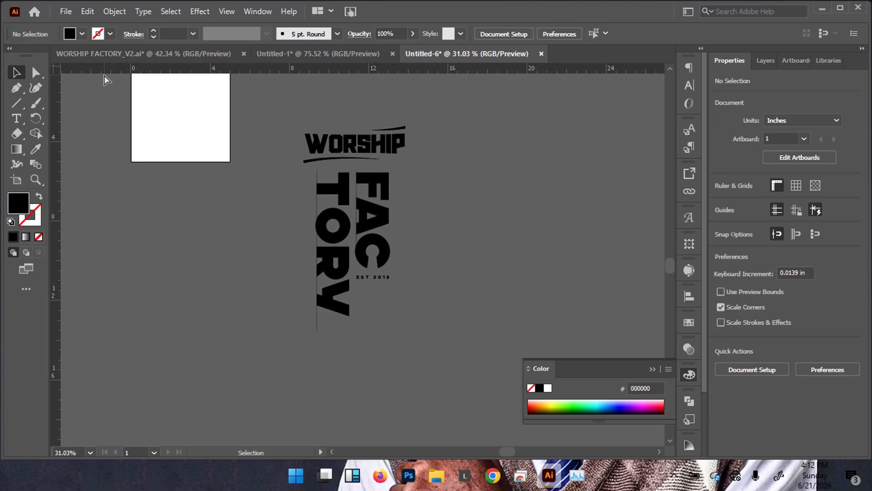
left_click_drag(340, 198, 353, 229)
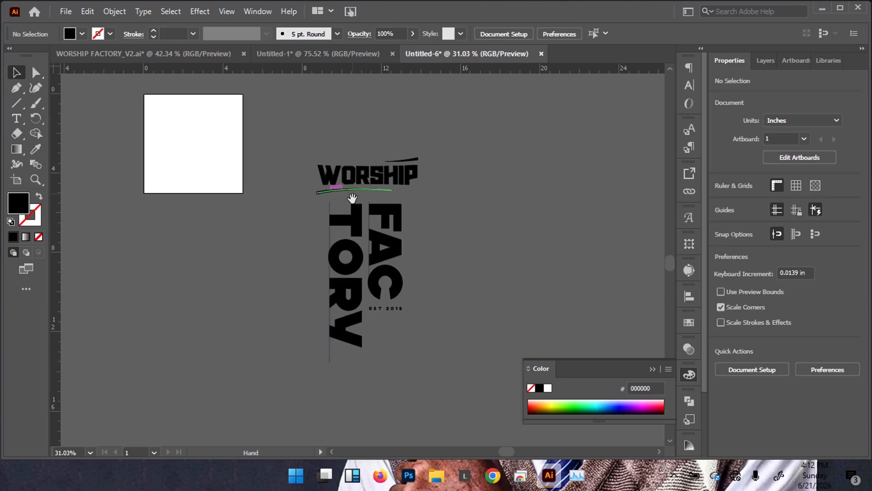
left_click_drag(358, 122, 358, 137)
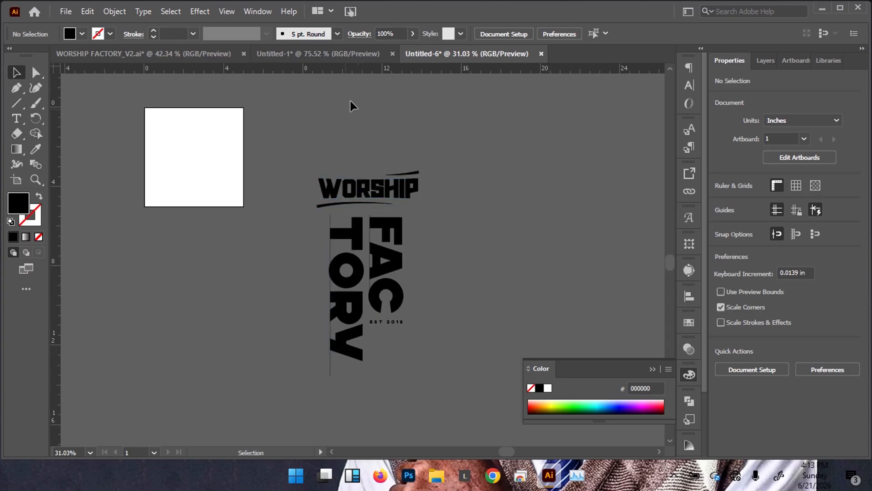
left_click_drag(379, 71, 387, 168)
left_click_drag(373, 69, 335, 103)
Add vertical guides at about X 9.44 in along the TORY line and about X 13.25 in along FAC's outer edge
left_click_drag(51, 181, 147, 219)
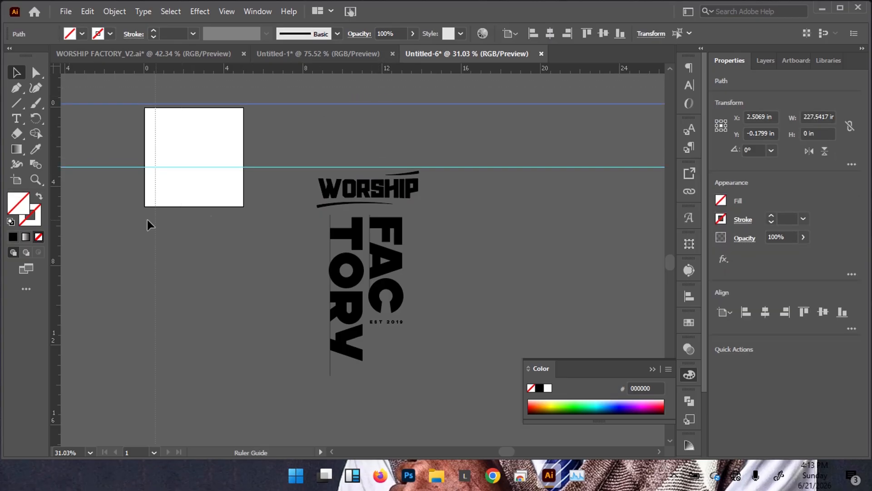
left_click_drag(331, 142, 331, 143)
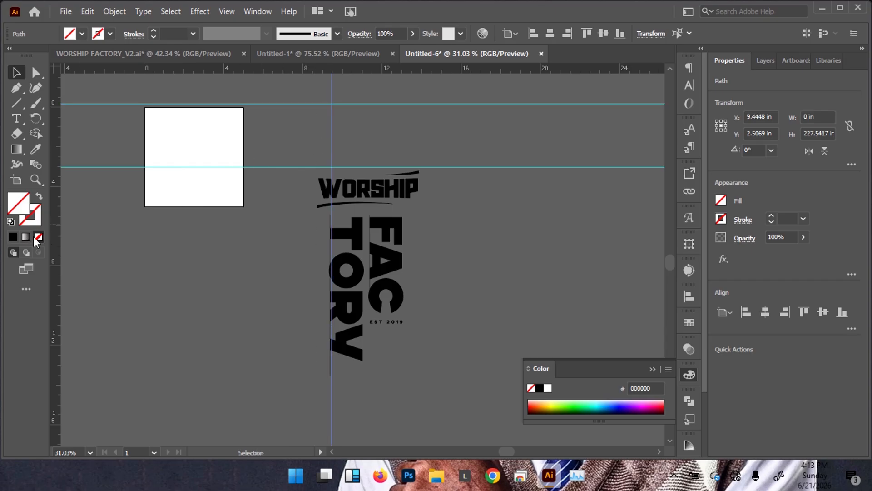
left_click_drag(381, 189, 407, 186)
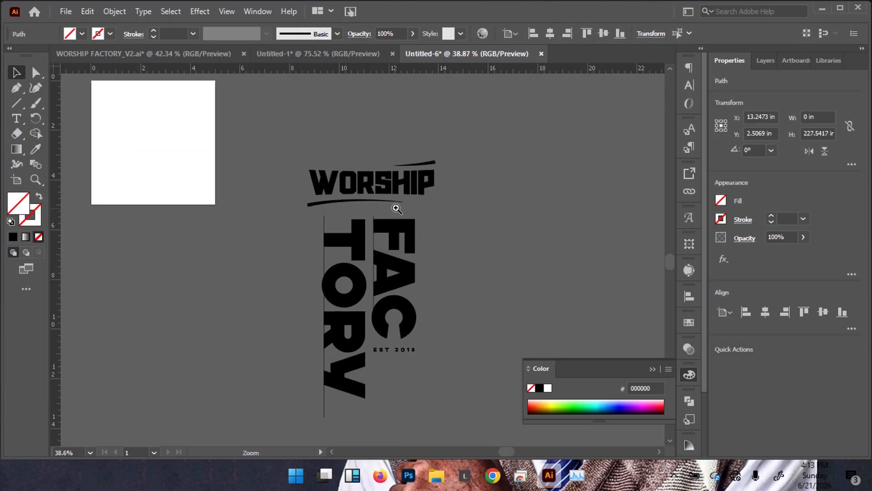
left_click_drag(396, 209, 343, 208)
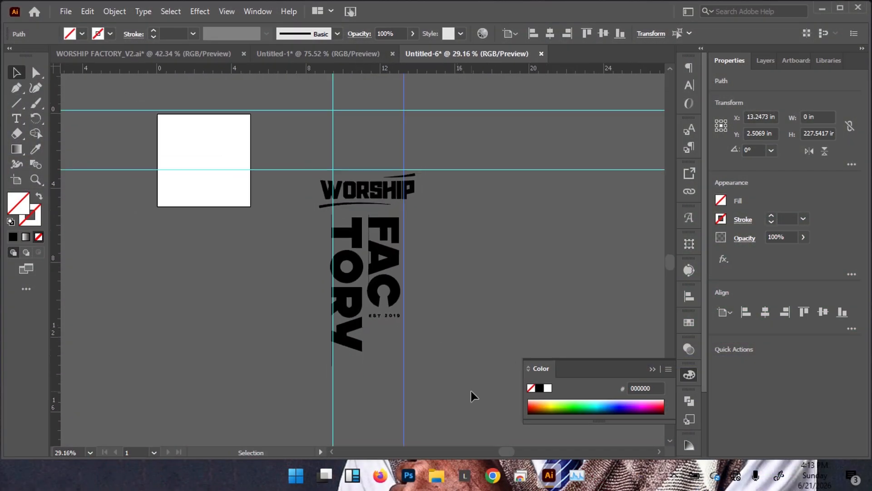
Switch to File Explorer and open the LOGO folder inside the RESOURCES folder on the Desktop
left_click(440, 485)
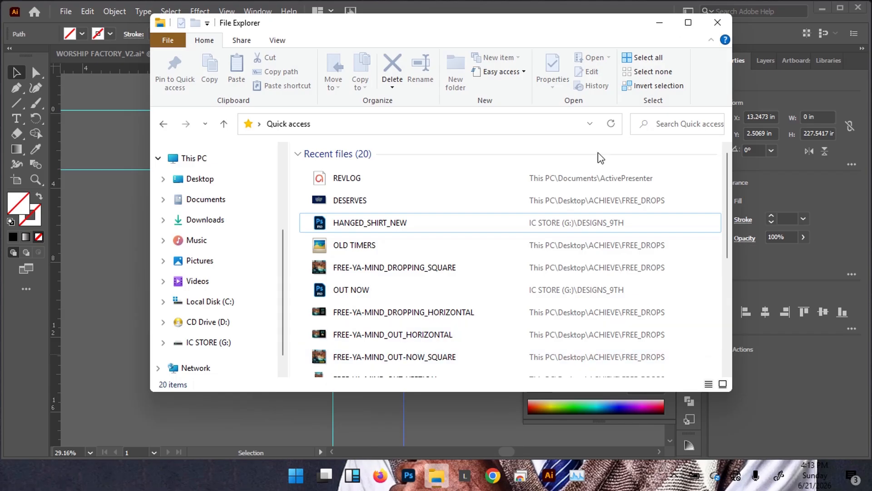
left_click(233, 181)
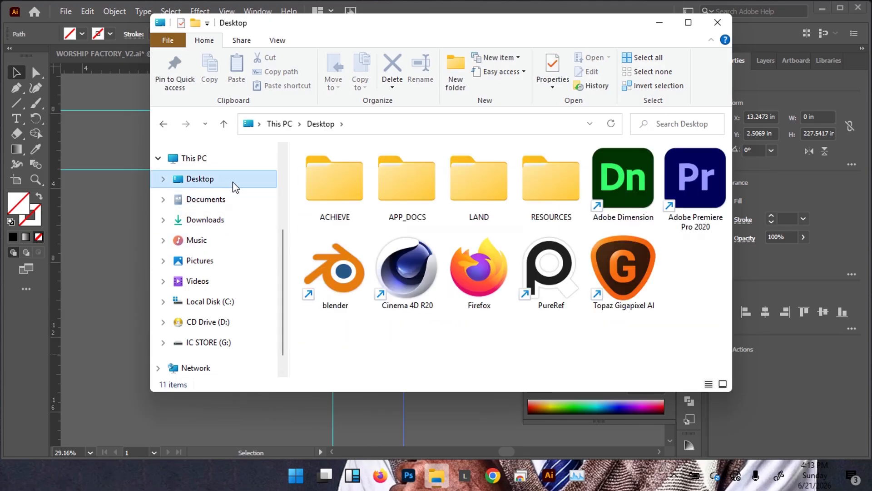
left_click(541, 196)
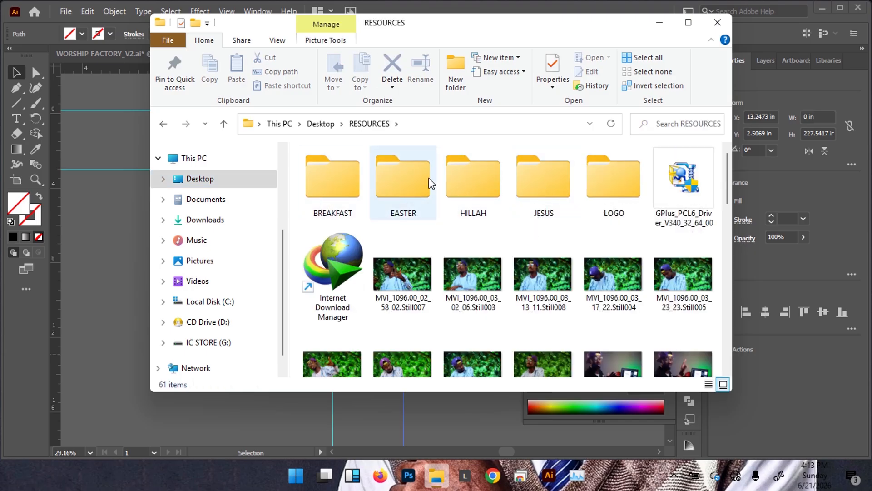
double_click(611, 180)
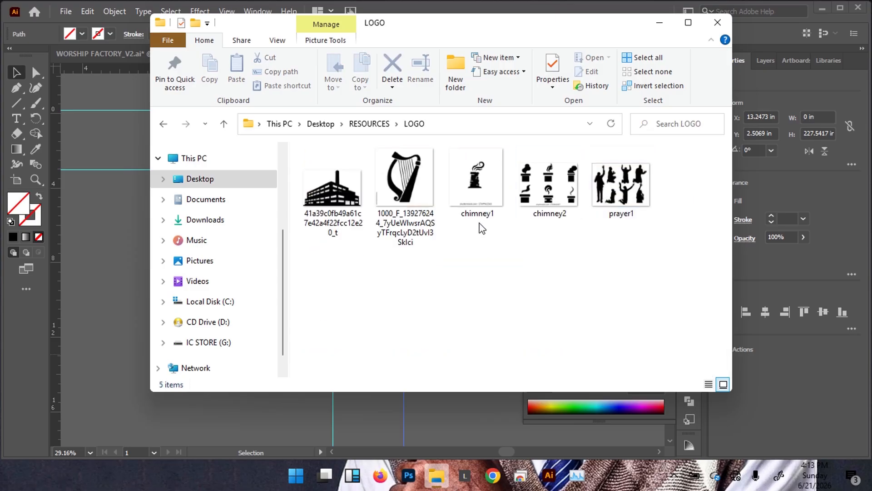
Place the factory building image from the LOGO folder into the Illustrator document and move it into the empty space below the artboard
double_click(313, 188)
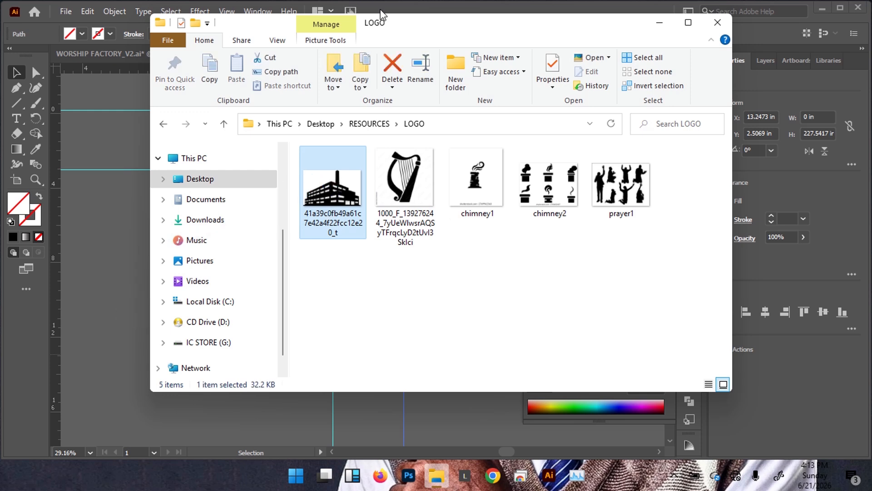
left_click(464, 3)
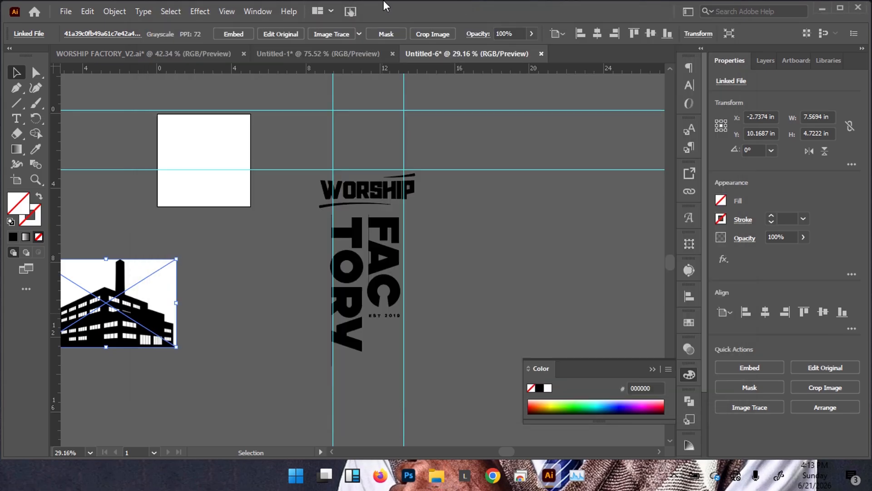
scroll(211, 259, "up", 1)
left_click_drag(139, 262, 286, 209)
left_click_drag(260, 242, 292, 274)
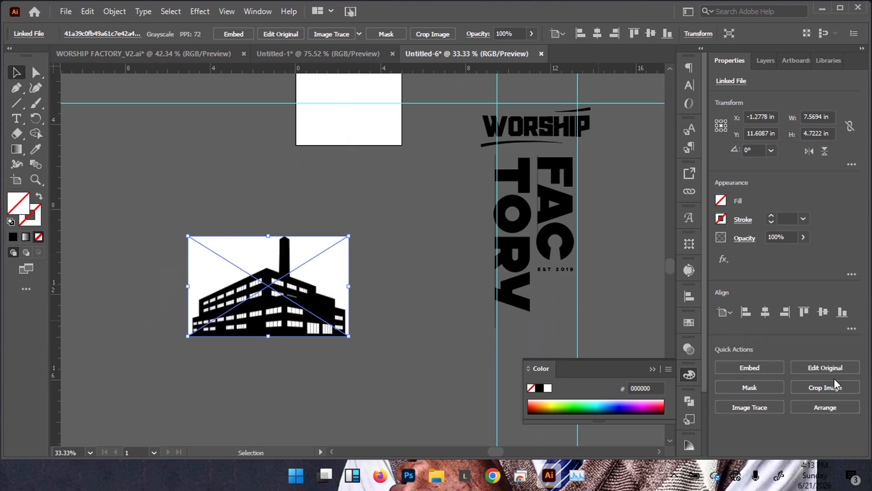
Embed the factory building image and trace it with the Silhouettes preset
left_click(756, 369)
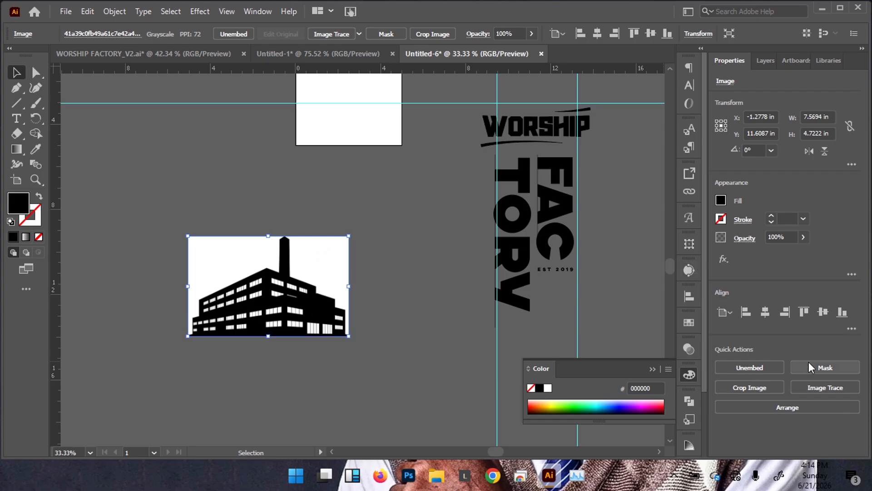
left_click(832, 391)
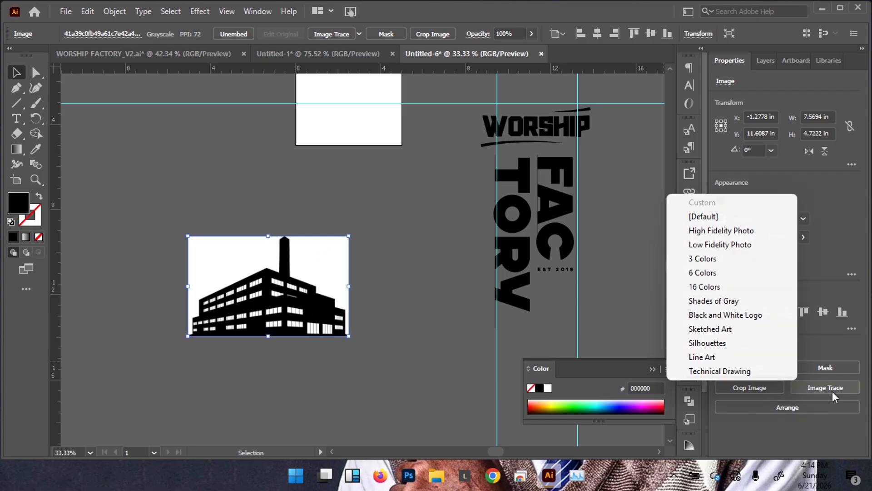
left_click(726, 344)
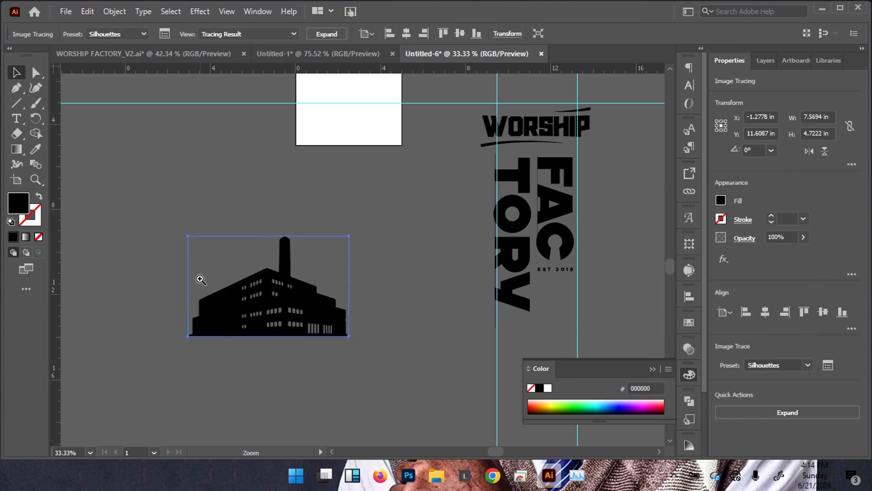
scroll(200, 279, "up", 2)
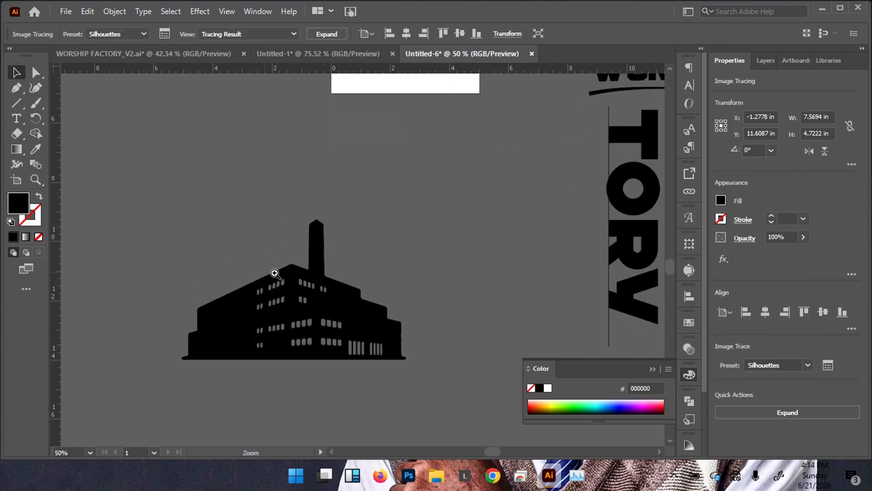
Try to expand the traced factory silhouette into paths and bring up the Pathfinder operations
left_click(842, 409)
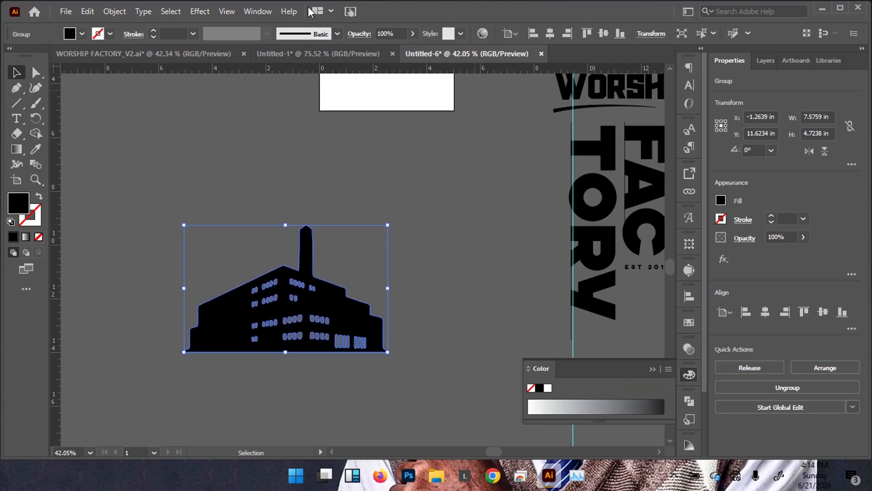
left_click(252, 10)
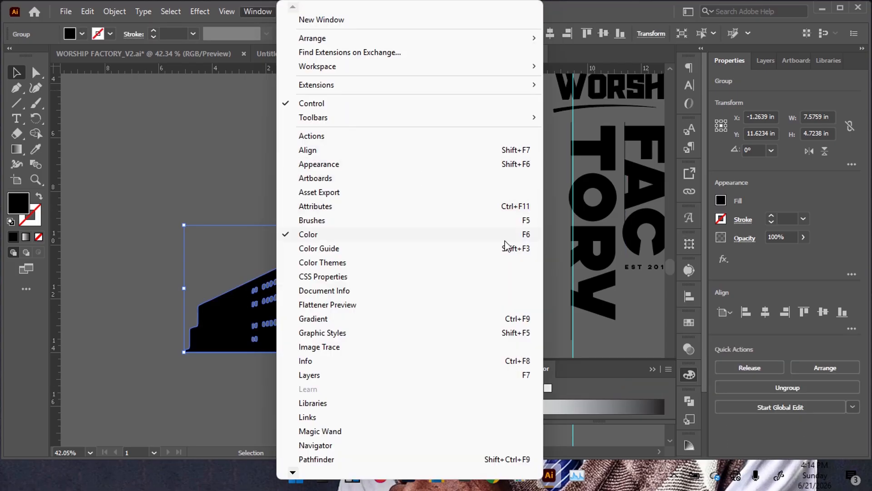
left_click(331, 458)
Try to split the traced factory silhouette with the Pathfinder Divide operation
left_click(257, 10)
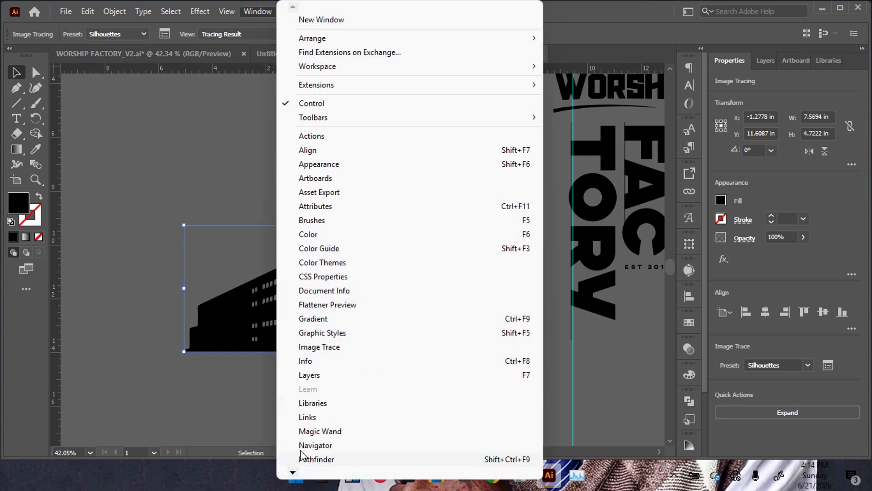
left_click(322, 460)
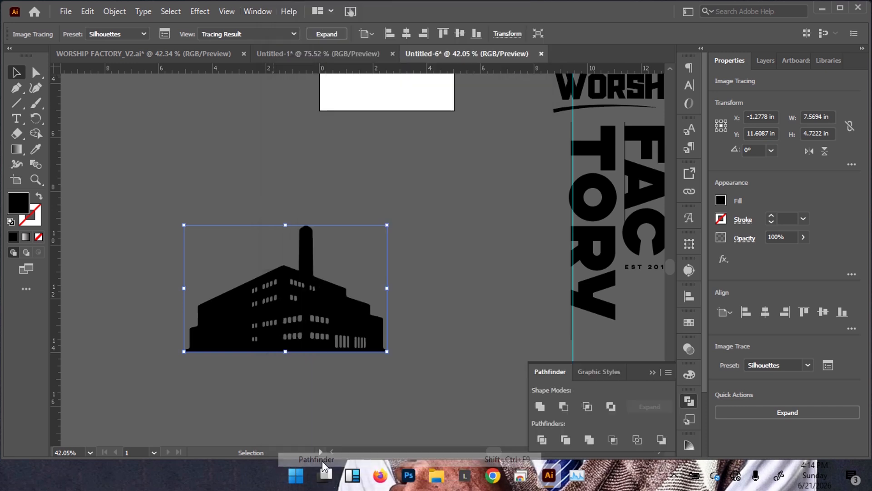
left_click(541, 440)
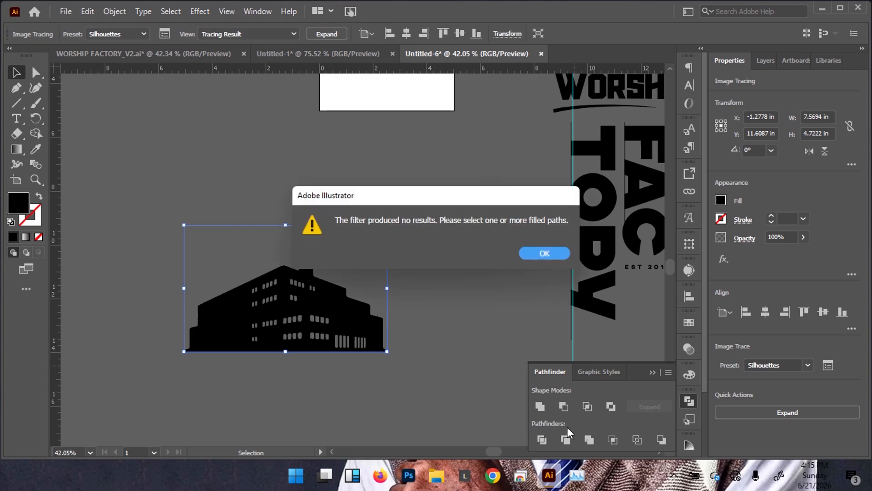
left_click(538, 253)
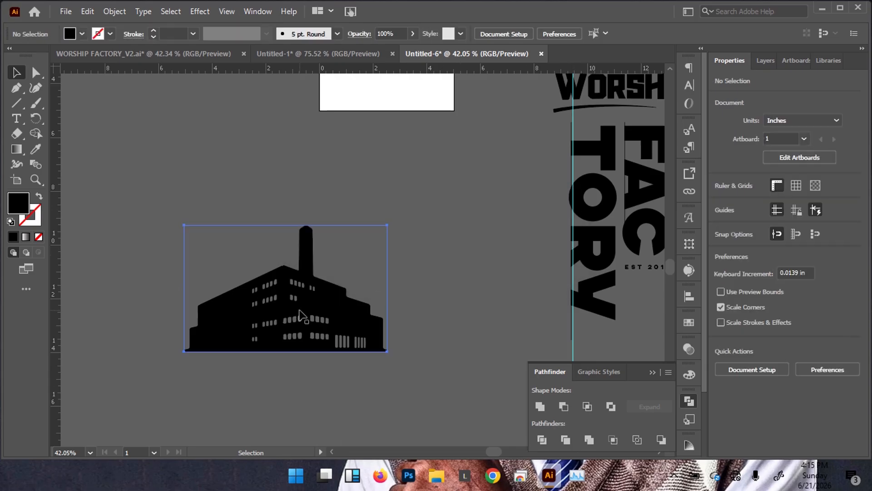
left_click(542, 439)
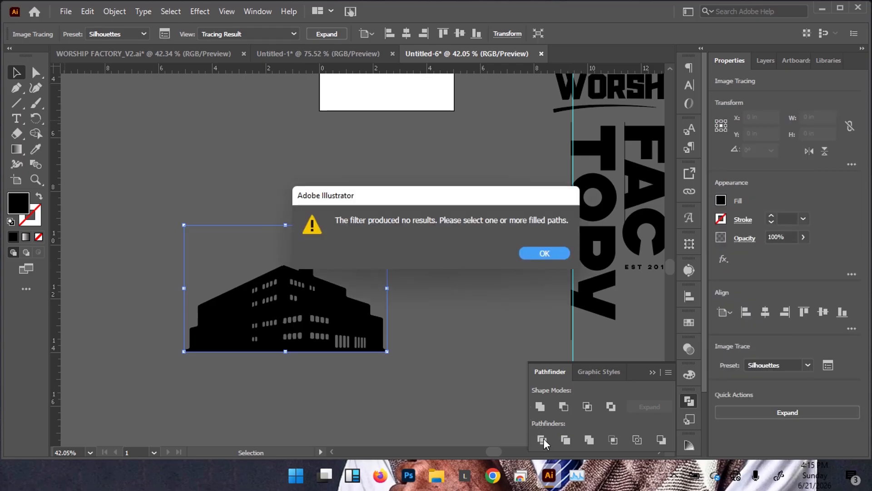
left_click(544, 253)
Replace the traced silhouette with a fresh copy of the factory building image from the LOGO folder, positioned in the empty space below the artboard
left_click(758, 60)
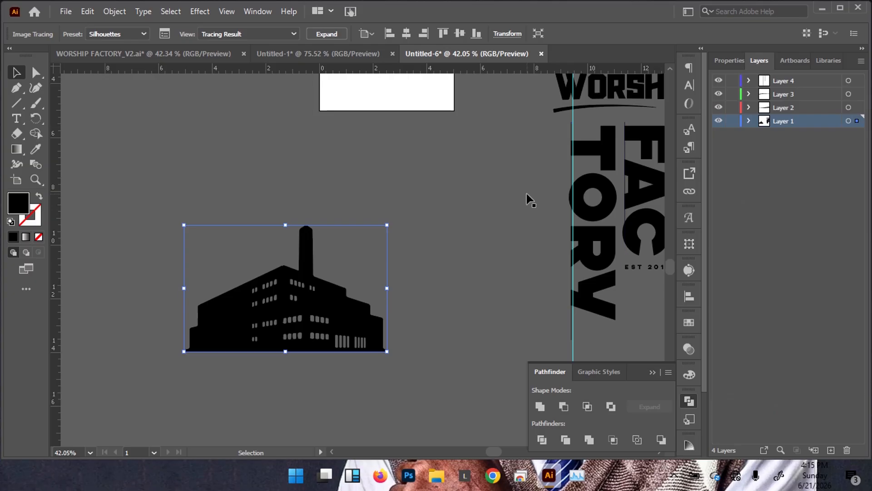
left_click(450, 387)
left_click(436, 475)
left_click_drag(343, 198, 110, 320)
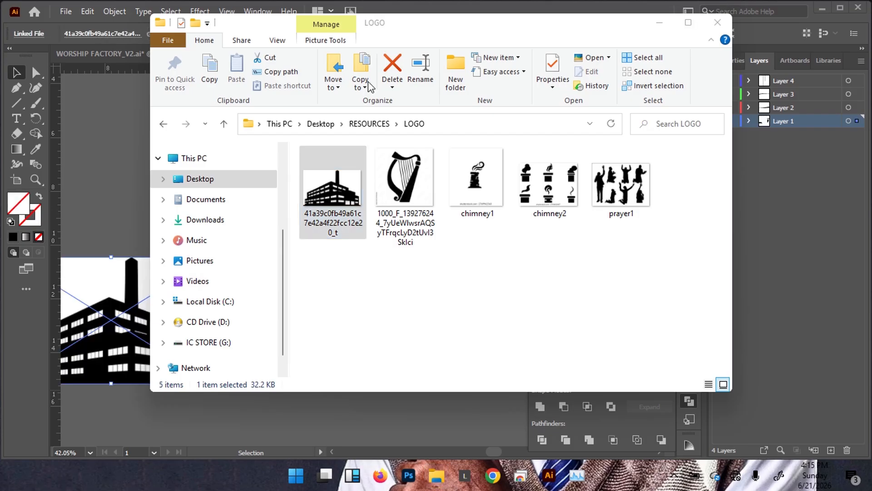
left_click(401, 2)
left_click_drag(183, 312, 308, 285)
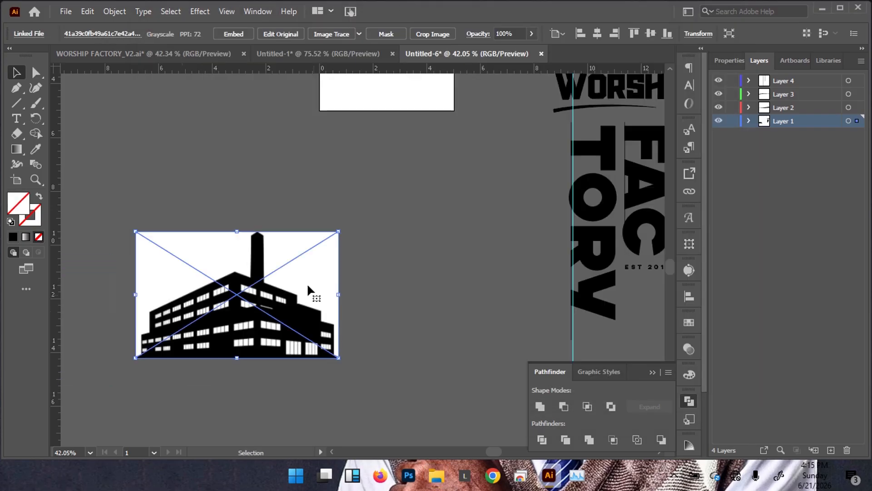
Embed the newly placed factory building image and trace it with the Silhouettes preset
left_click(719, 57)
left_click(767, 366)
left_click(824, 387)
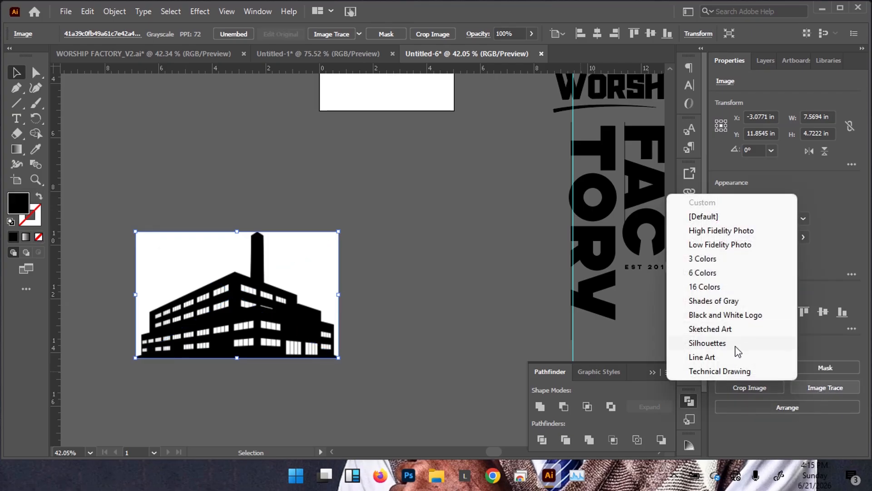
left_click(703, 343)
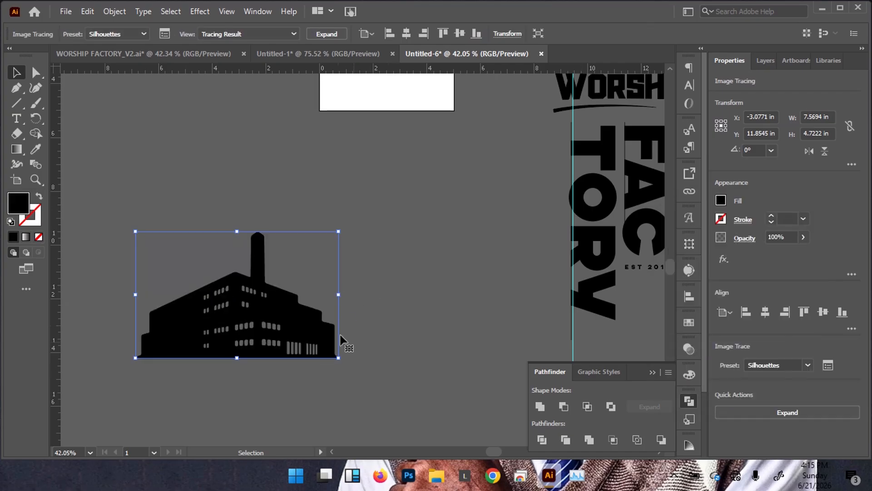
Try the Pathfinder Divide and Trim operations on the new factory tracing
left_click(547, 440)
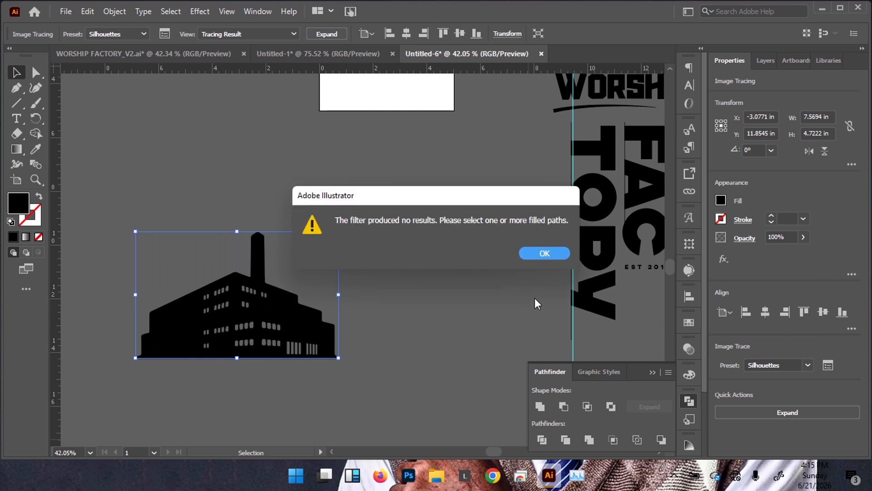
left_click(525, 253)
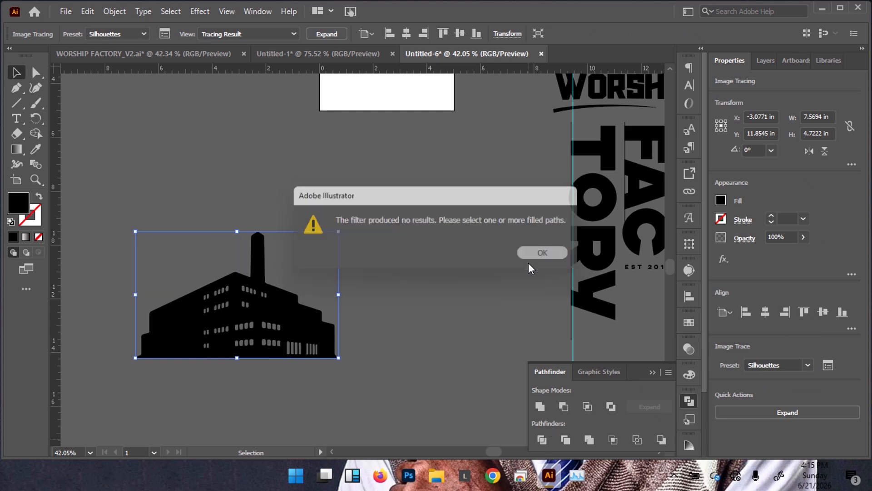
left_click(563, 442)
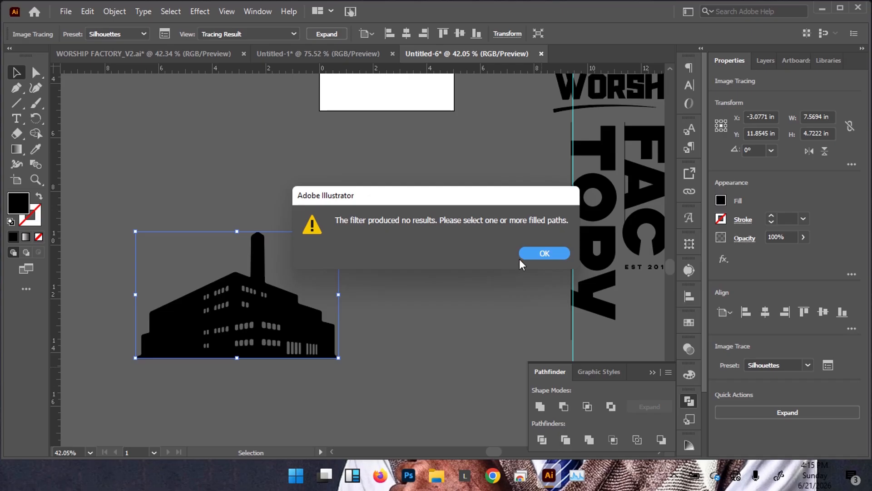
left_click(528, 252)
Add a new layer above Layer 4 and transfer the traced factory silhouette from Layer 1 onto it
left_click(759, 60)
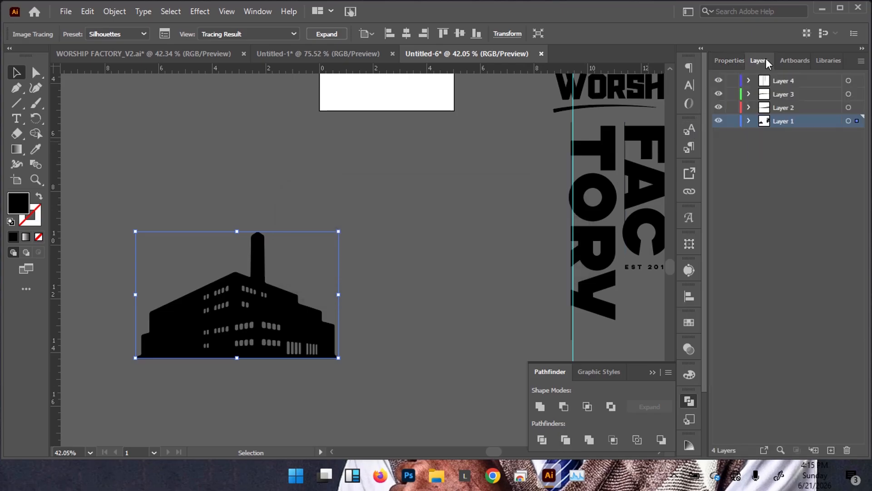
left_click(396, 298)
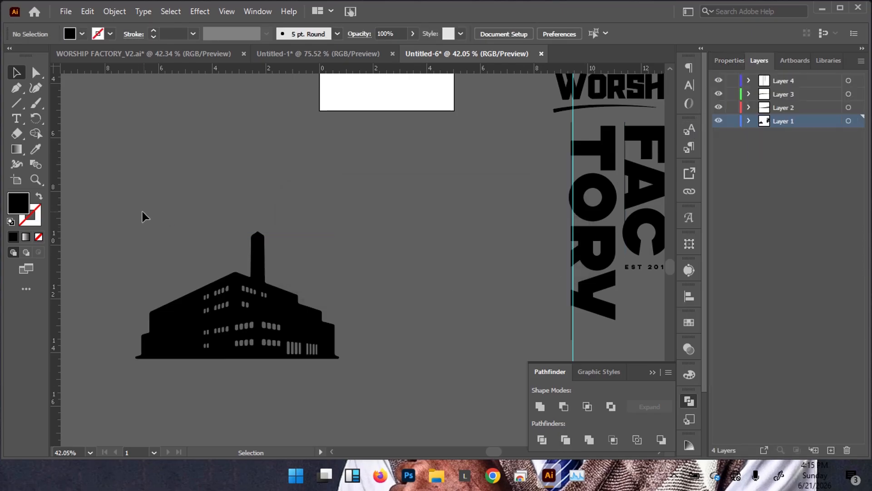
left_click(326, 348)
key("Delete")
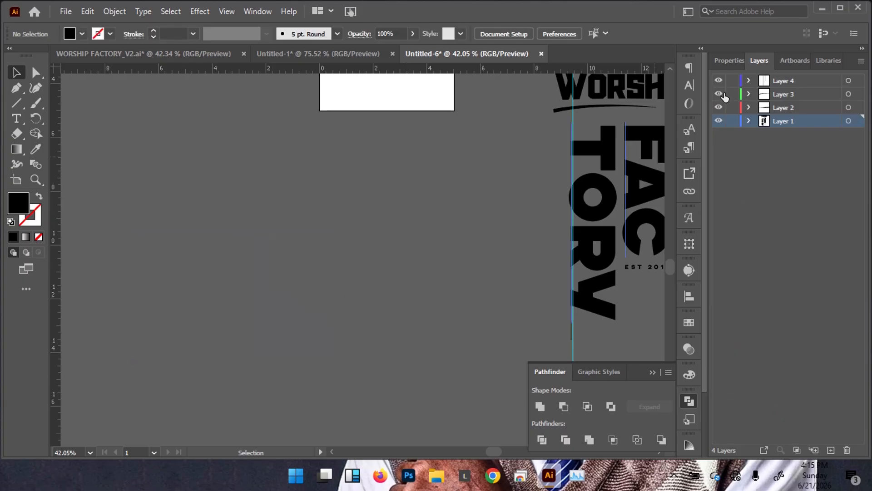
left_click(775, 81)
left_click(831, 449)
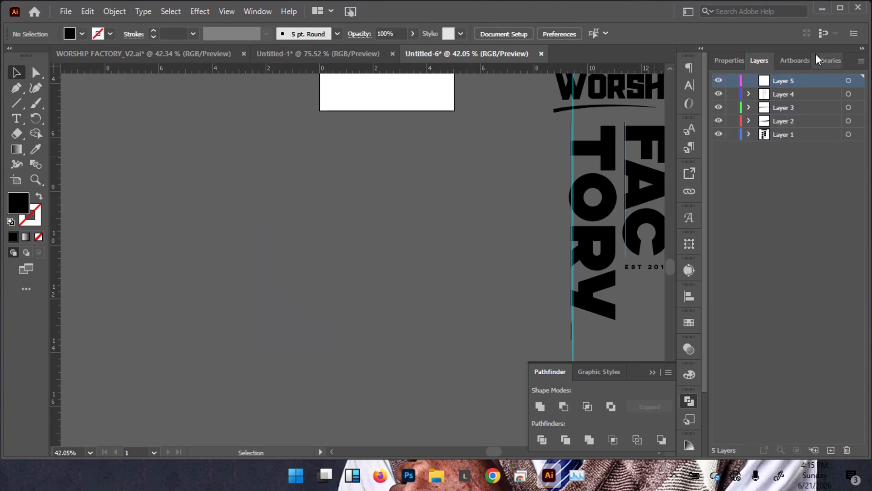
left_click(848, 81)
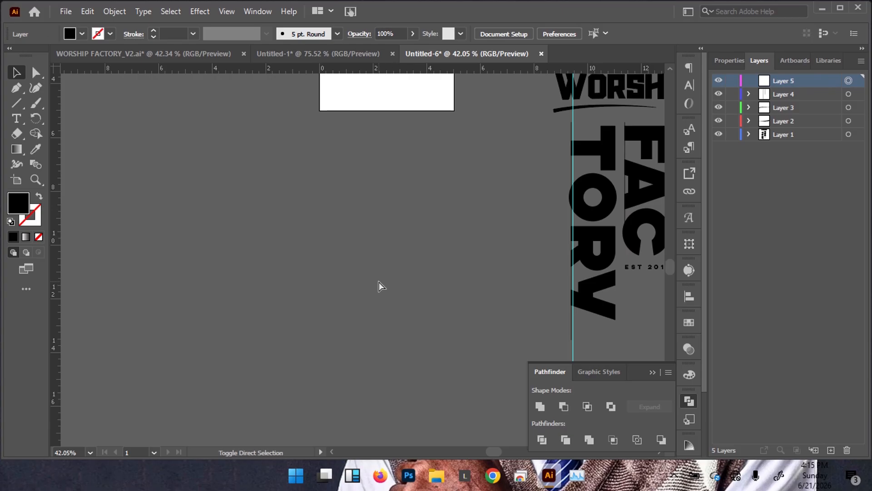
key("ctrl+z")
left_click(404, 260)
left_click(293, 326)
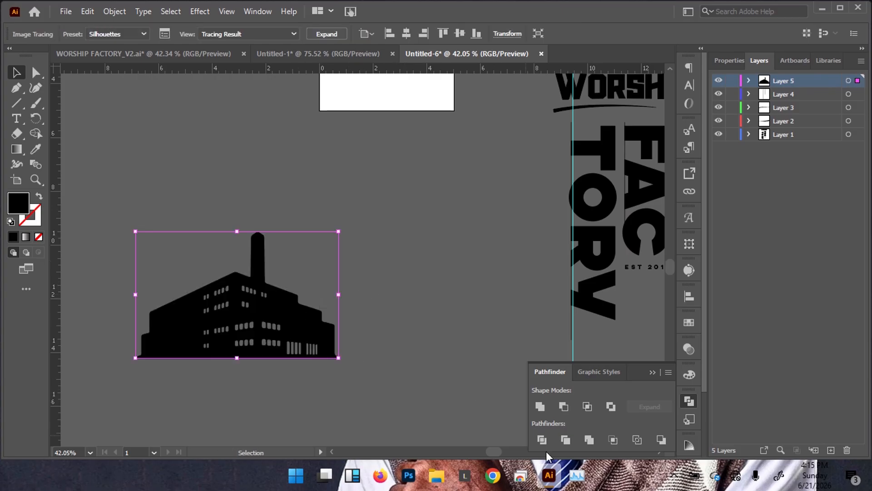
Try Pathfinder Divide and Trim on the Layer 5 silhouette, also targeting its Image Tracing object directly
left_click(542, 440)
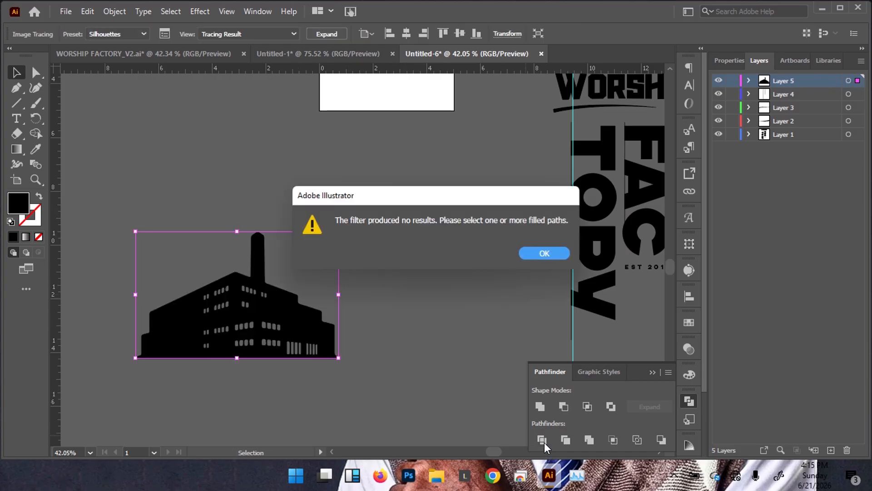
left_click(530, 253)
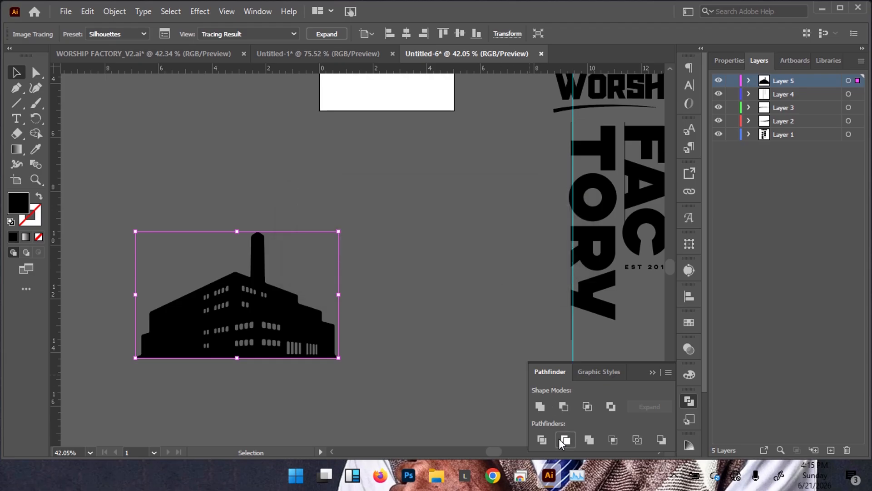
left_click(565, 439)
left_click(540, 250)
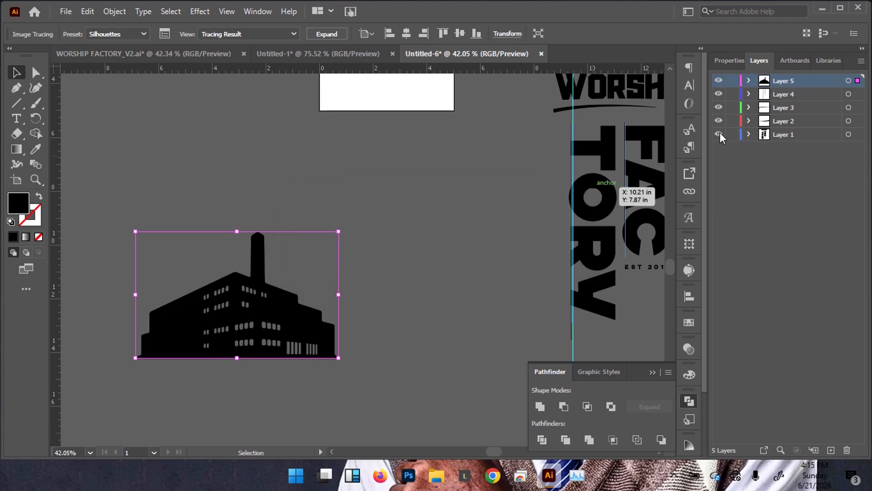
left_click(747, 80)
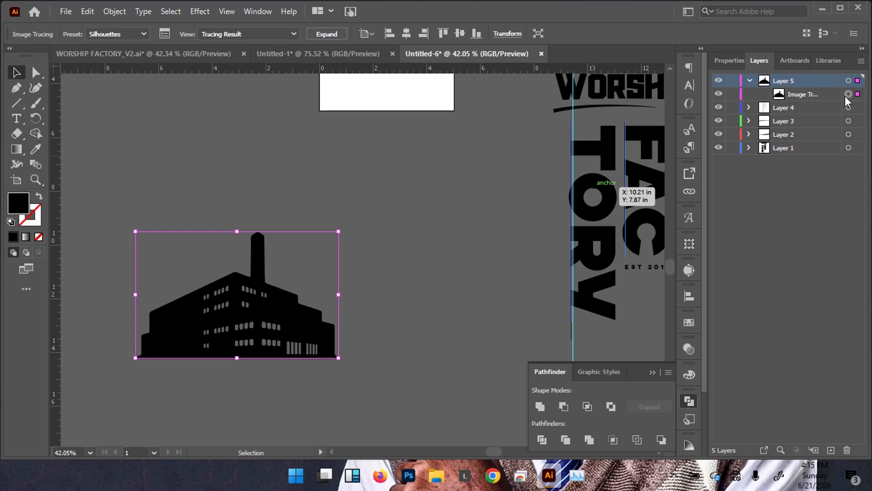
left_click(847, 95)
left_click(558, 440)
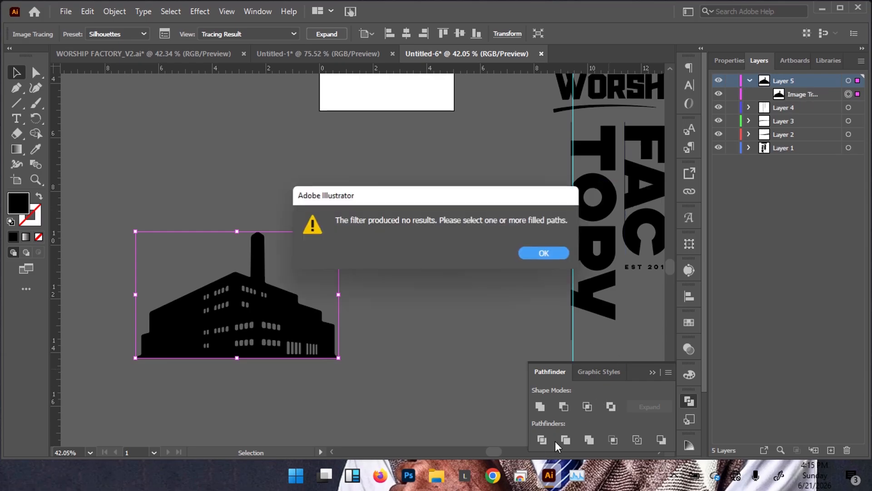
left_click(531, 253)
Move the factory silhouette closer below the artboard, centred at about X 0 in, Y 9.14 in, and put away the Pathfinder operations
left_click_drag(405, 293, 439, 361)
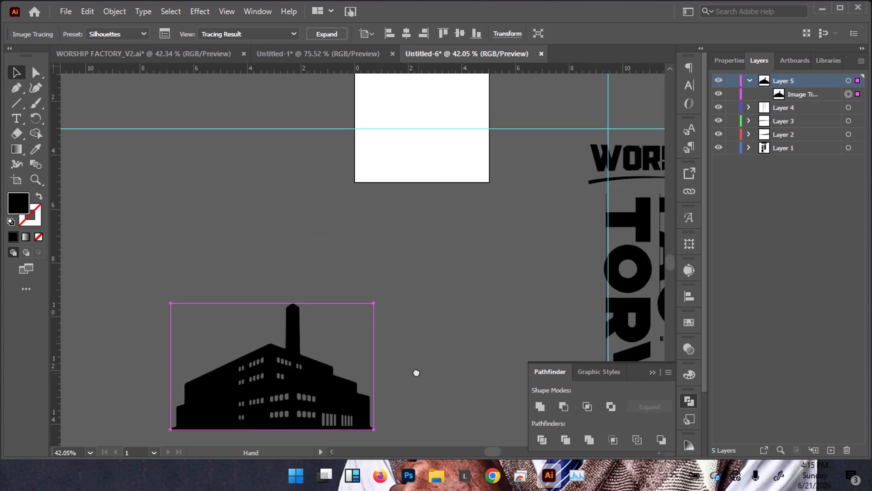
left_click_drag(313, 405, 383, 307)
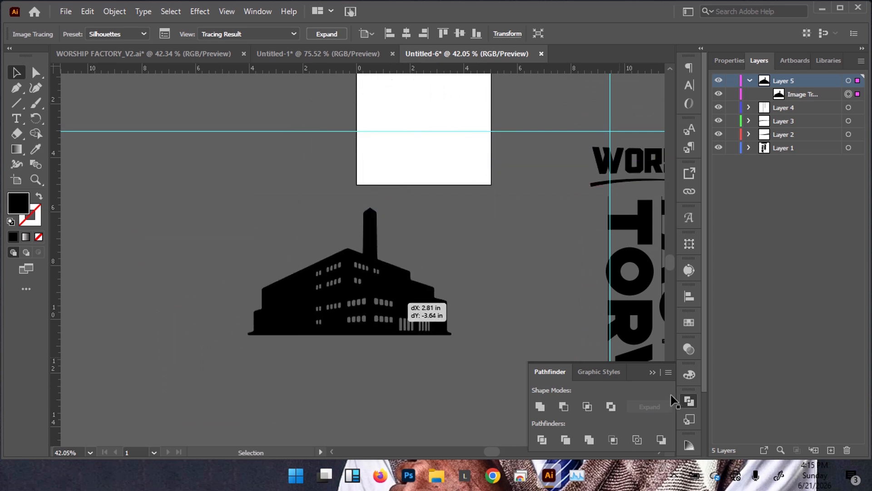
left_click(651, 373)
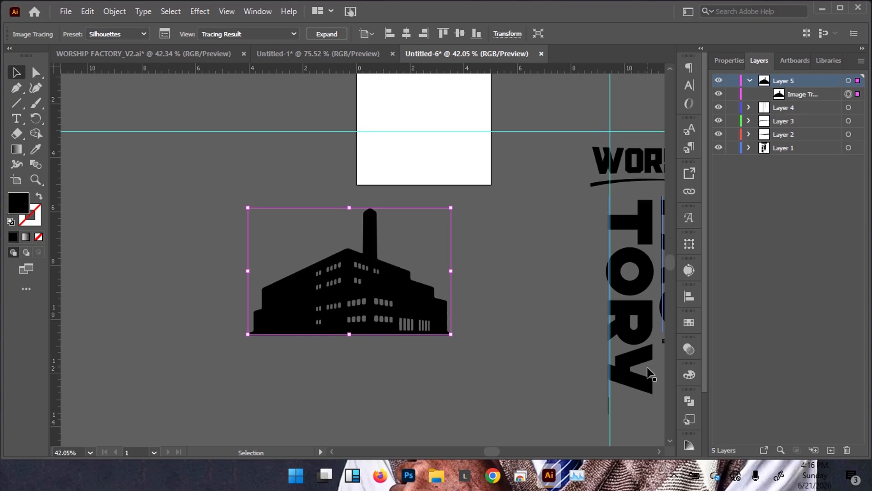
left_click_drag(336, 255, 344, 280)
left_click(729, 60)
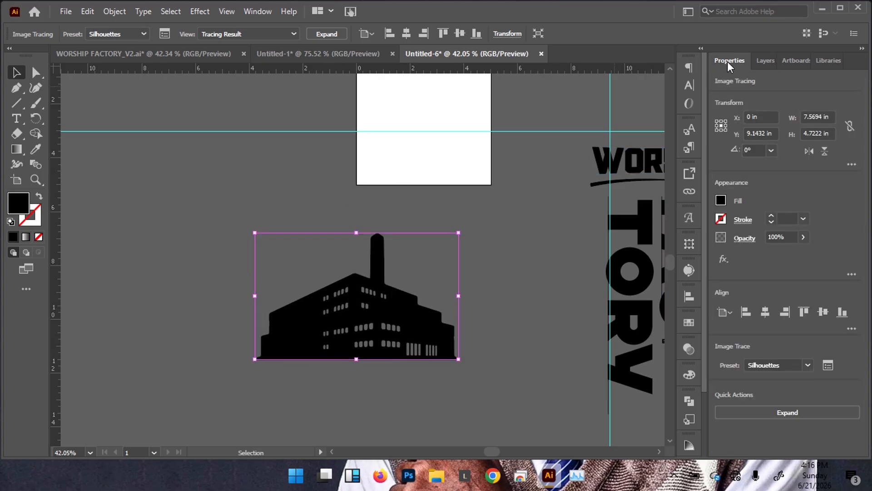
left_click(767, 61)
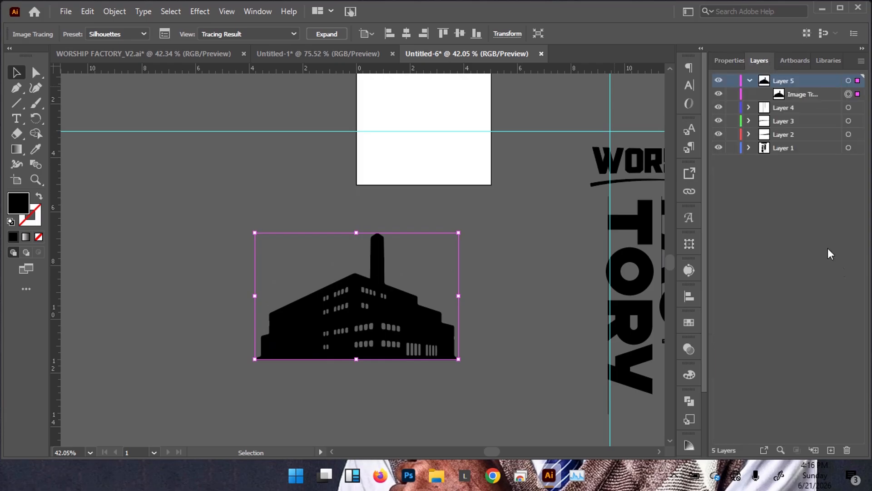
Add a new layer above Layer 5 and sample the grey canvas colour as the fill with the Eyedropper
left_click(831, 449)
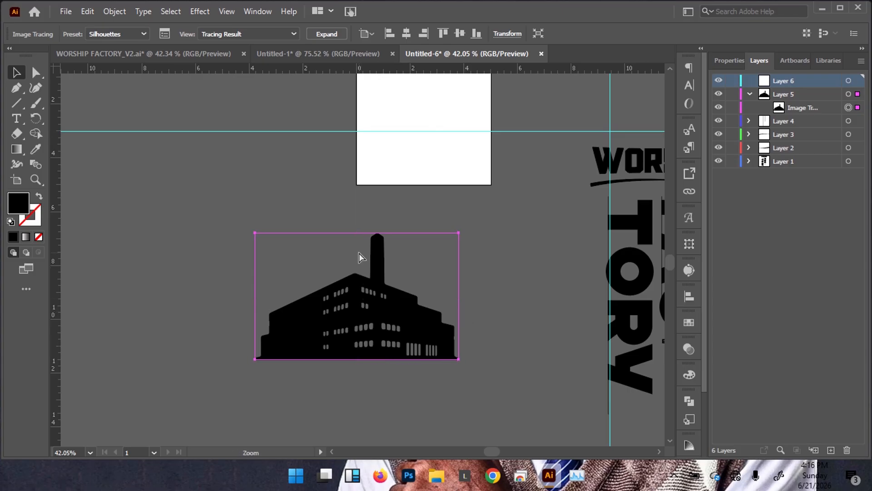
scroll(359, 252, "up", 1)
key("i")
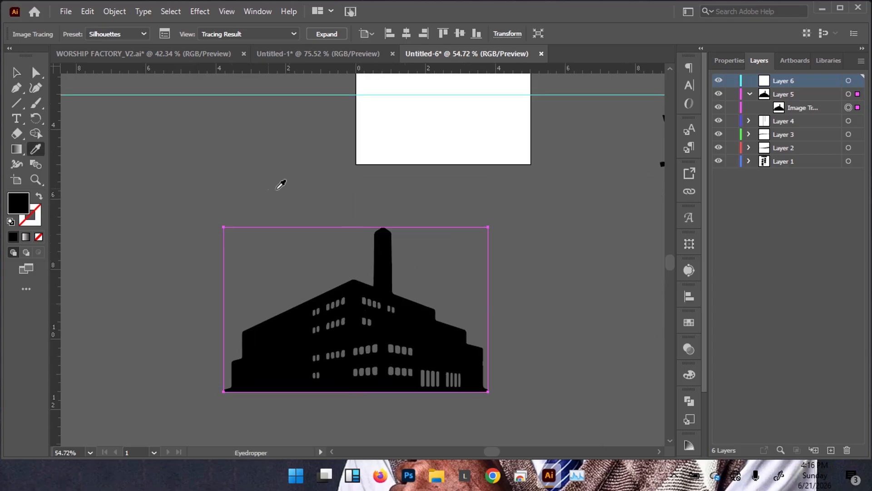
left_click(182, 160)
left_click(748, 95)
left_click(848, 81)
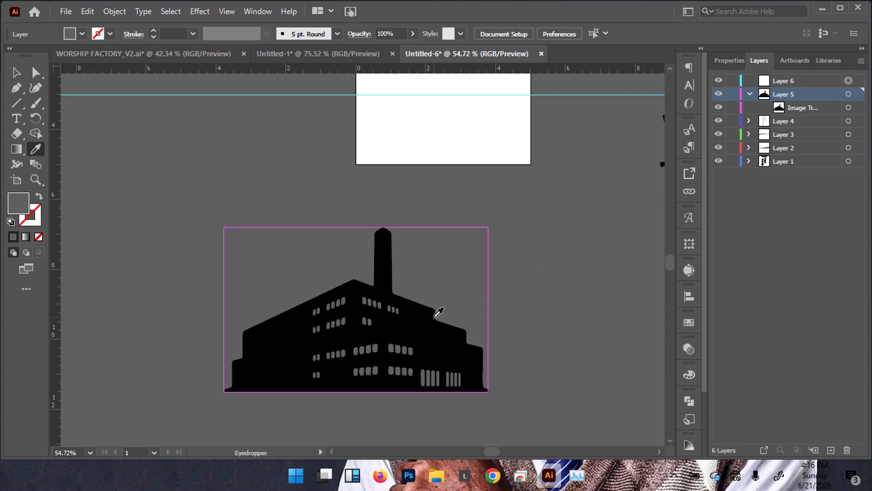
Draw a closed grey shape with the Pen tool along the roofline to mask the chimney of the factory silhouette
key("p")
left_click_drag(432, 309, 434, 312)
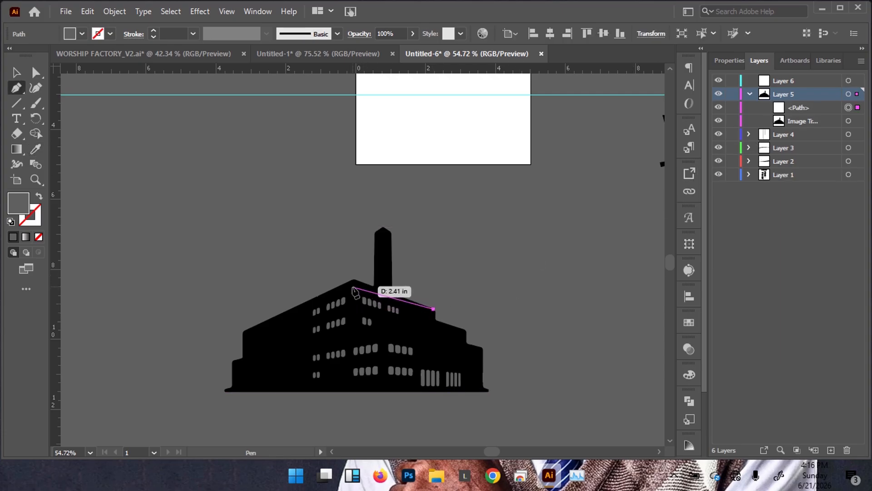
left_click(352, 276)
left_click_drag(343, 218, 376, 207)
left_click_drag(468, 217, 457, 272)
left_click(433, 309)
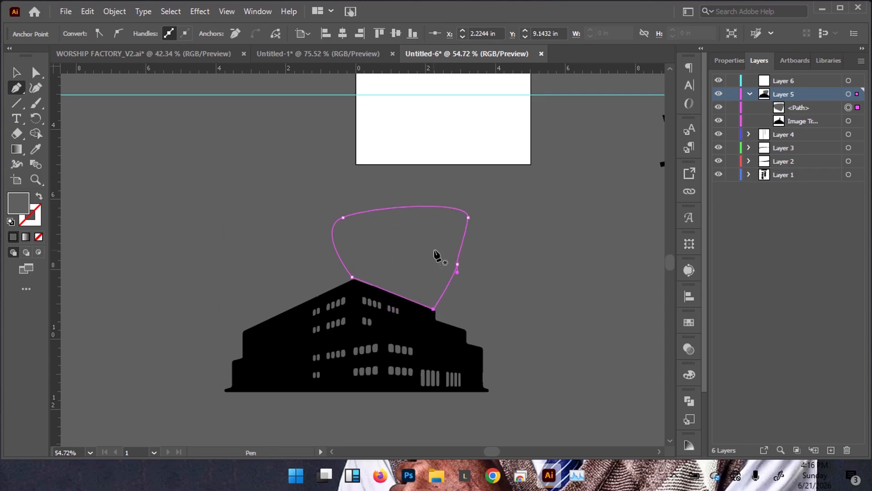
key("v")
left_click(511, 252)
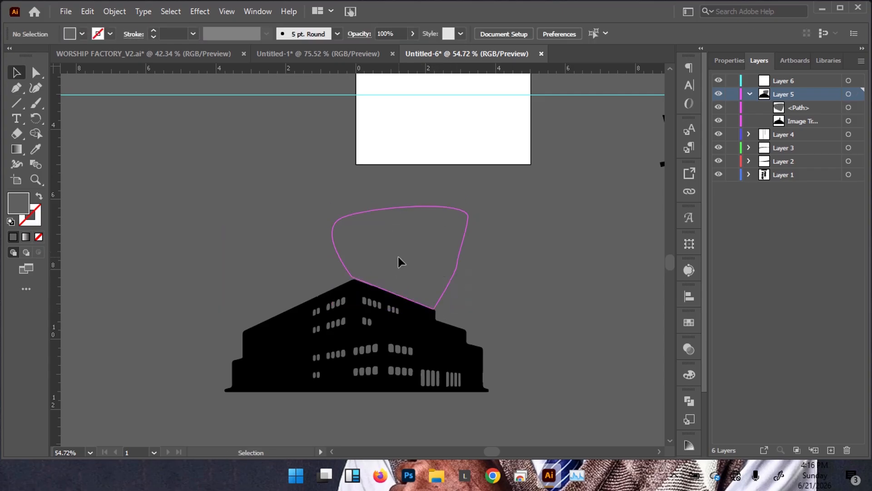
Expand the traced factory silhouette into editable vector paths
left_click(419, 249)
left_click(443, 353, "shift")
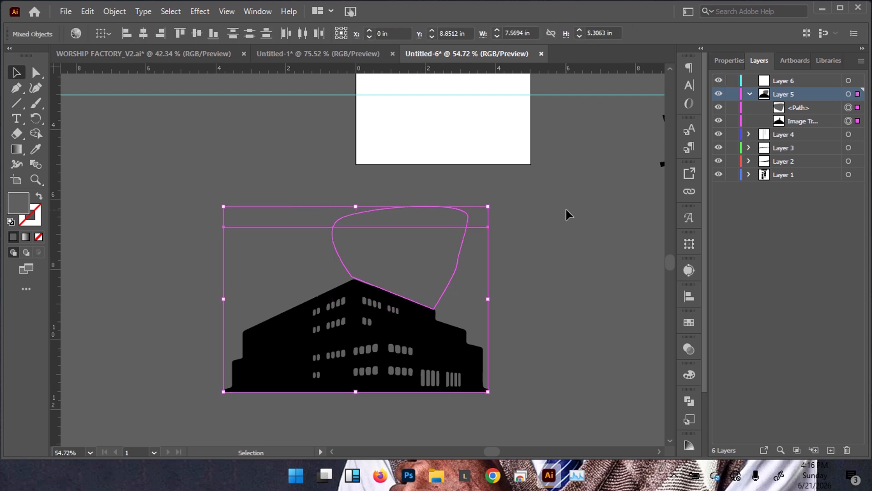
left_click(566, 212)
left_click(387, 332)
left_click(723, 65)
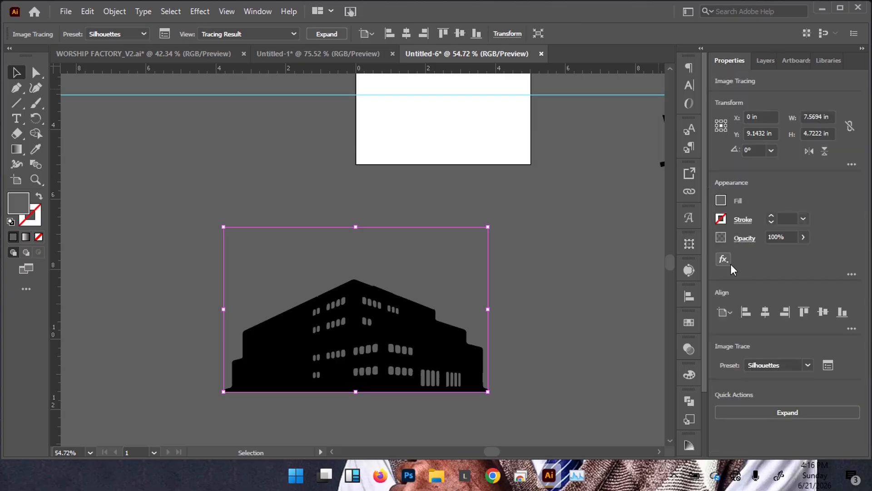
left_click(763, 406)
left_click(541, 304)
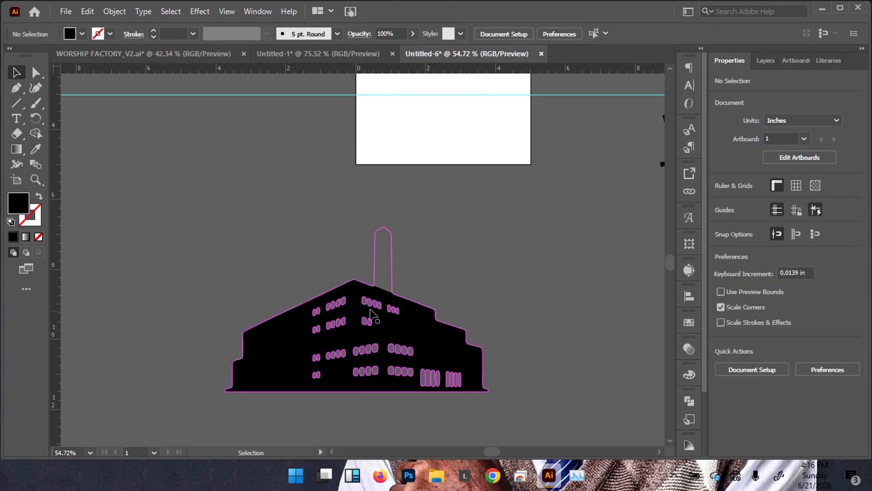
left_click_drag(200, 313, 523, 401)
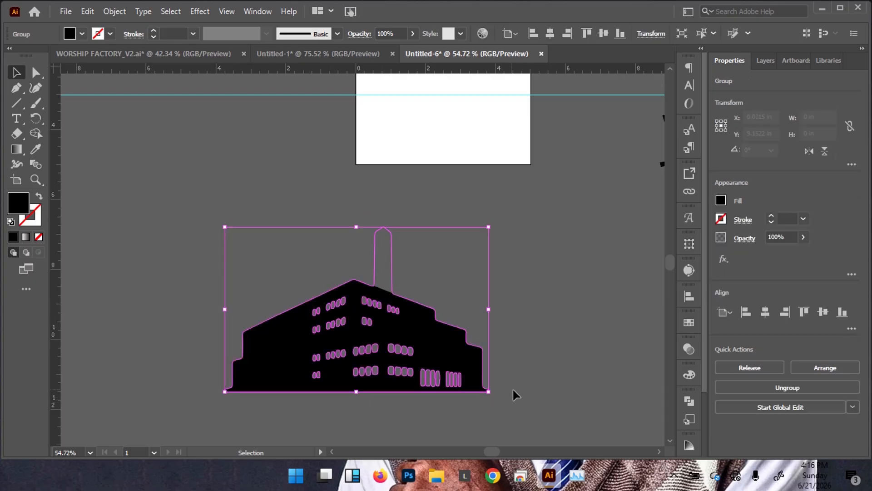
left_click(194, 276)
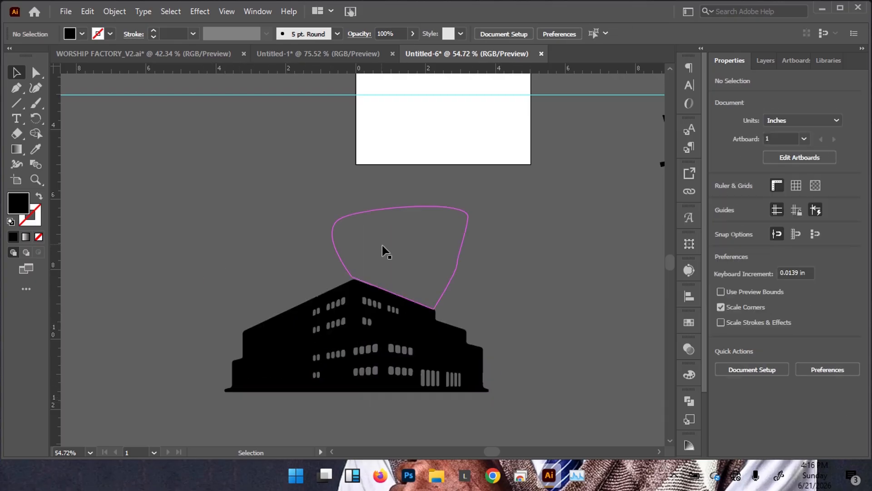
Divide the expanded factory silhouette with the grey mask shape using Pathfinder, and ungroup the resulting pieces
left_click(430, 251)
left_click_drag(190, 248, 508, 374)
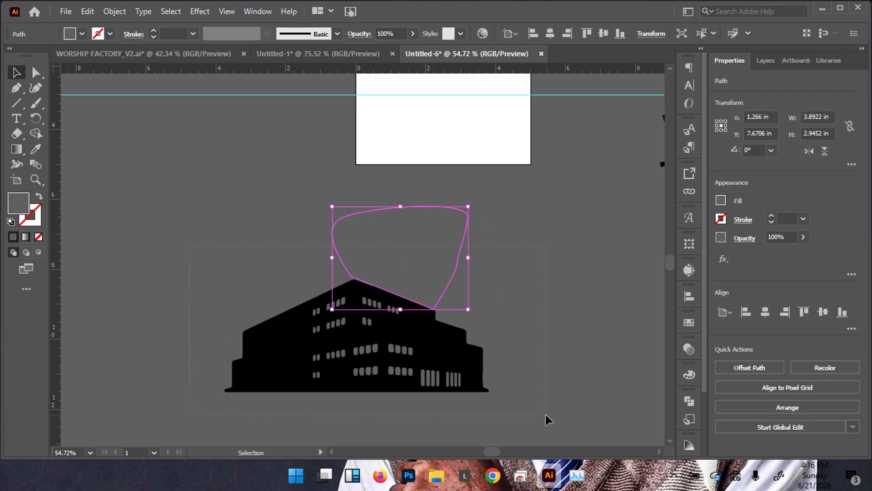
left_click_drag(546, 414, 546, 414)
left_click(689, 401)
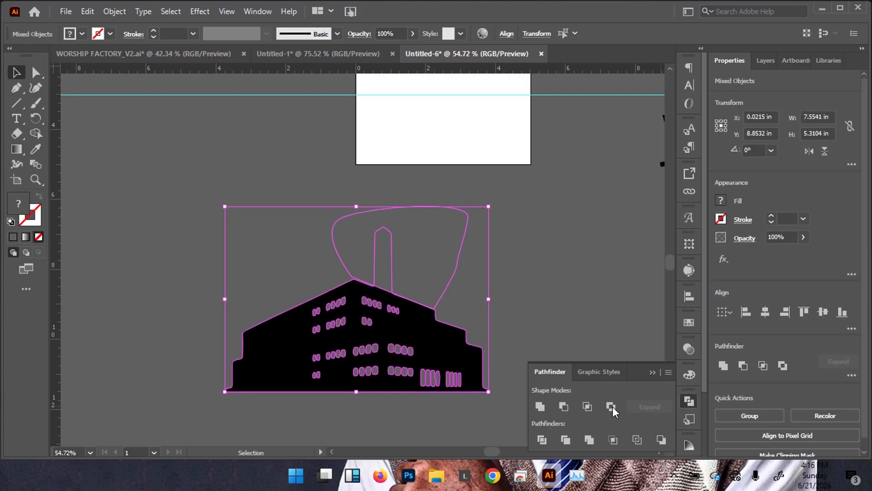
left_click(540, 438)
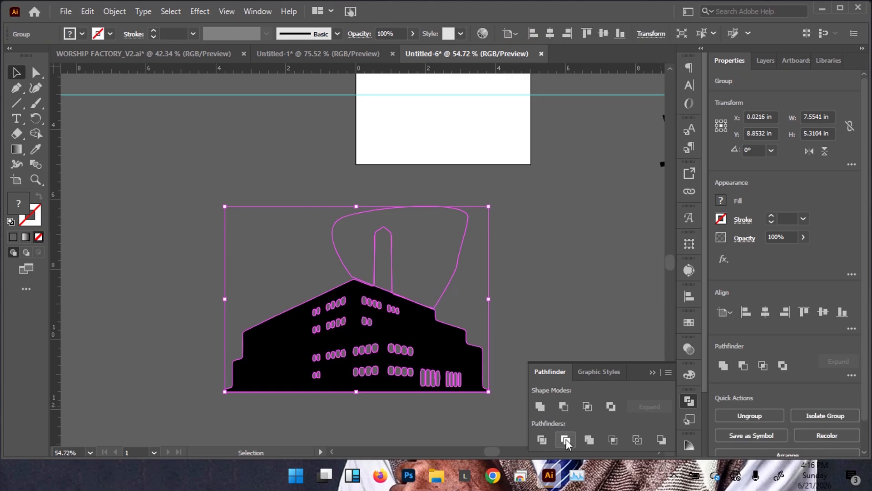
left_click(766, 414)
left_click(503, 280)
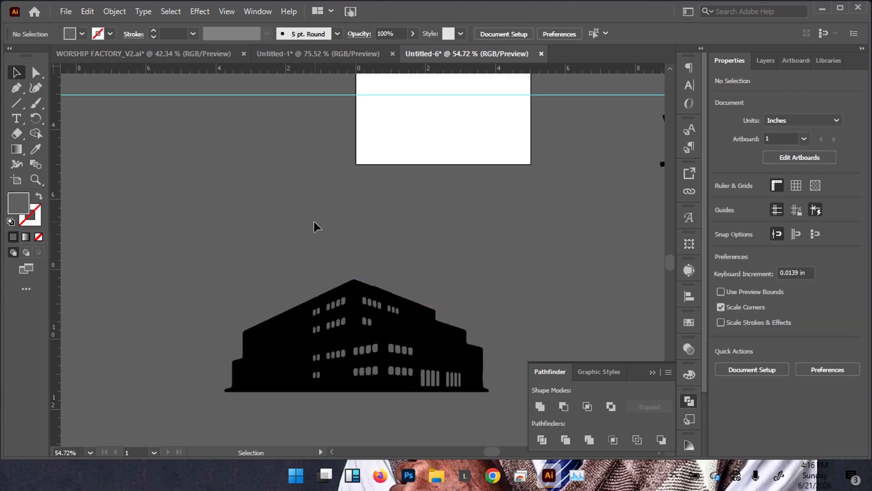
Delete the grey mask piece and the chimney piece above the roofline, and check the cut roof edge up close
left_click(456, 272)
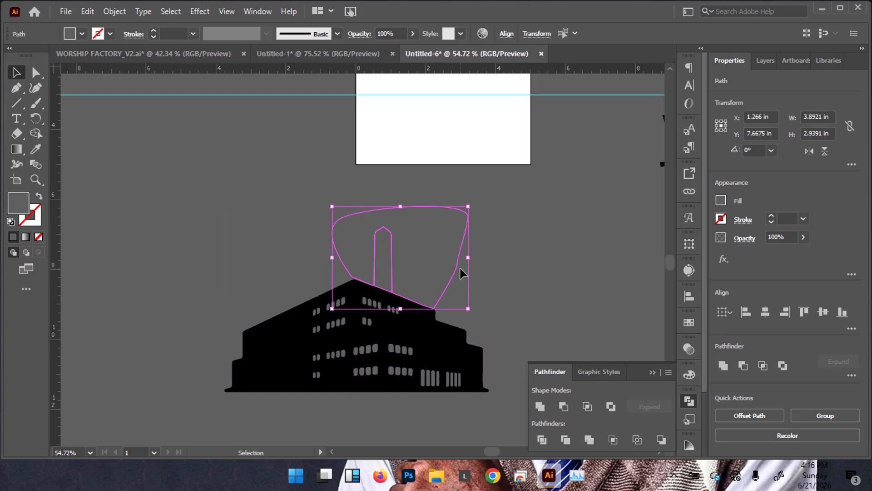
left_click(383, 285)
scroll(377, 318, "up", 5)
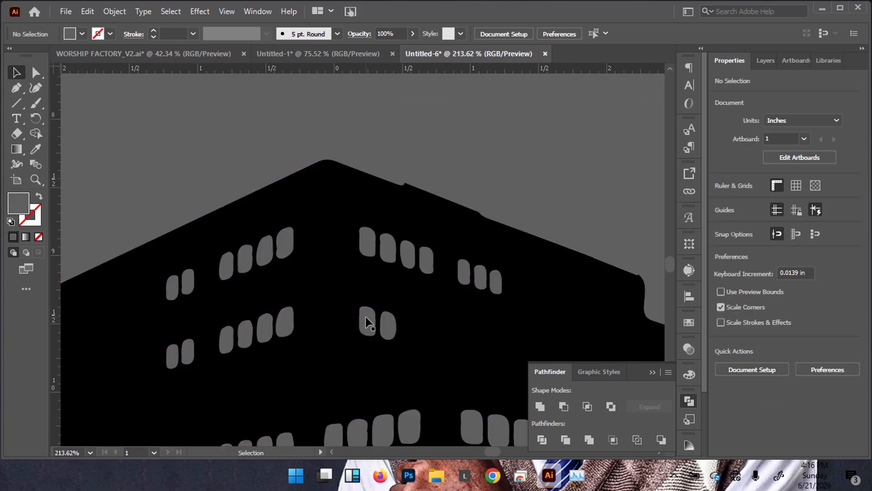
scroll(408, 301, "down", 8)
Move the factory silhouette above WORSHIP, scaled down to about 3.52 in wide and centred near X 11.31 in, Y 2.11 in
left_click_drag(361, 251, 393, 123)
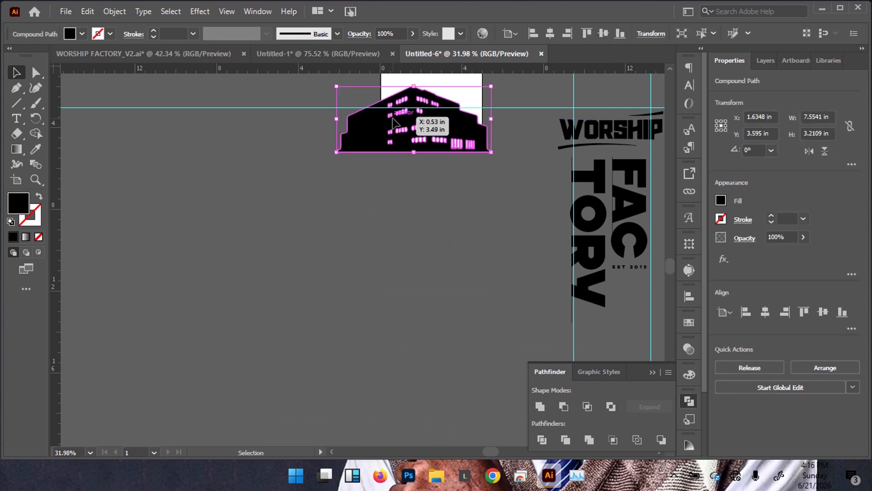
left_click_drag(433, 189, 382, 197)
left_click_drag(449, 136, 333, 207)
scroll(343, 188, "up", 3)
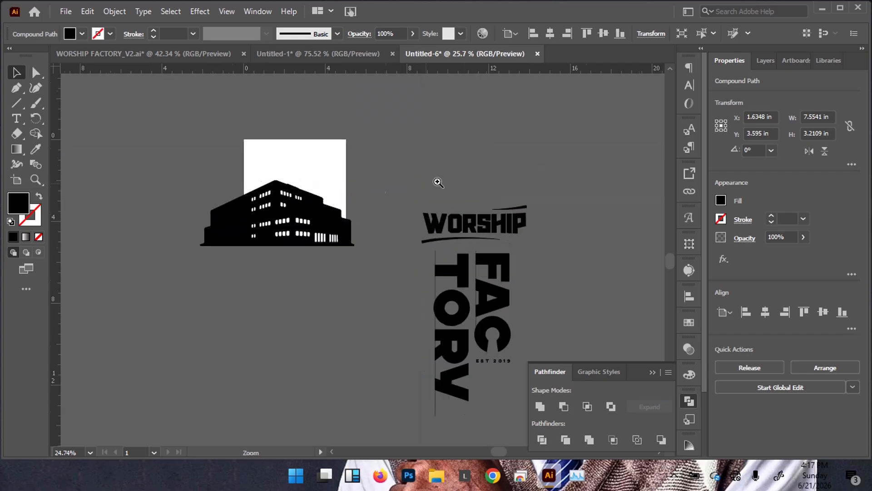
left_click_drag(100, 293, 369, 213)
left_click_drag(565, 142, 505, 221)
scroll(505, 221, "up", 3)
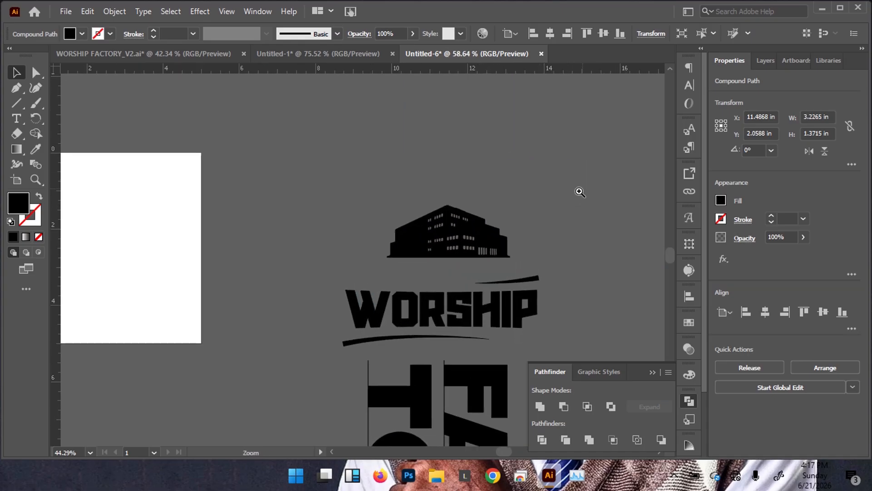
left_click_drag(508, 203, 515, 199)
left_click_drag(471, 240, 460, 246)
Add an anchor point midway along the silhouette's base and pull it down to about Y 3.01 in to bow the bottom edge
scroll(526, 253, "up", 2)
key("p")
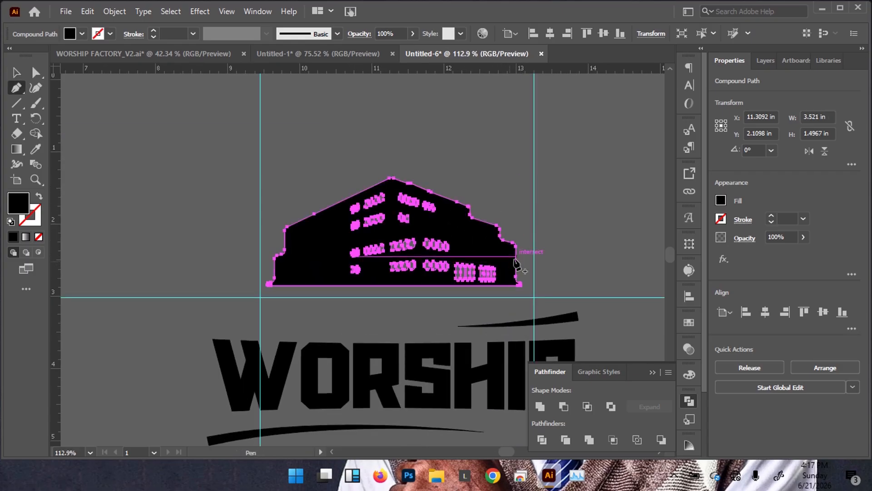
left_click(397, 286)
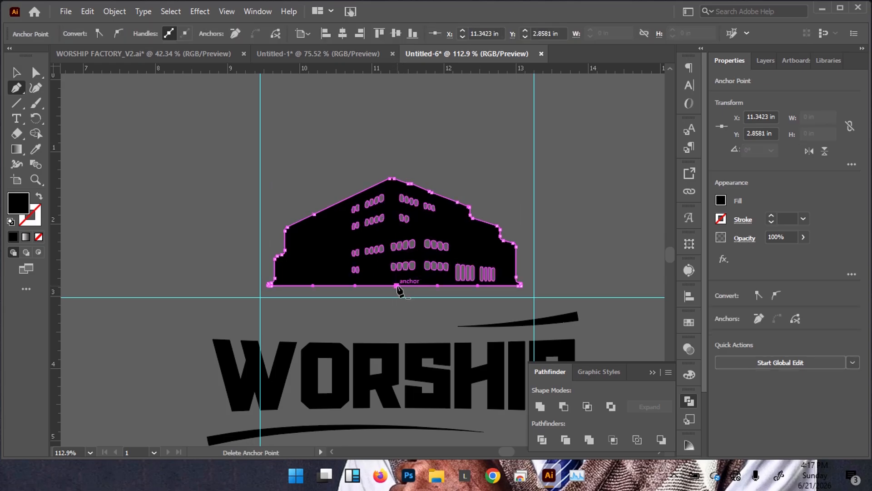
key("a")
left_click_drag(397, 286, 396, 296)
key("v")
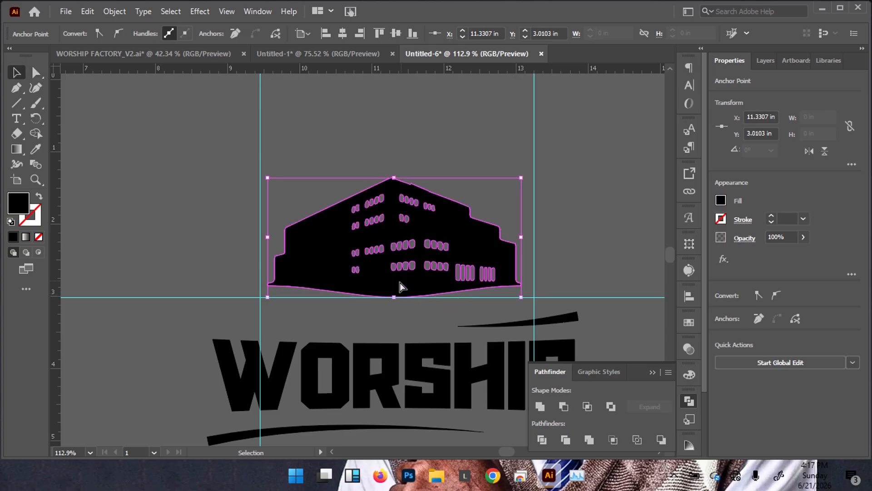
left_click(568, 194)
Reposition the factory silhouette over WORSHIP at about X 11.27 in, Y 2.26 in and enlarge it slightly
left_click_drag(497, 200, 287, 203)
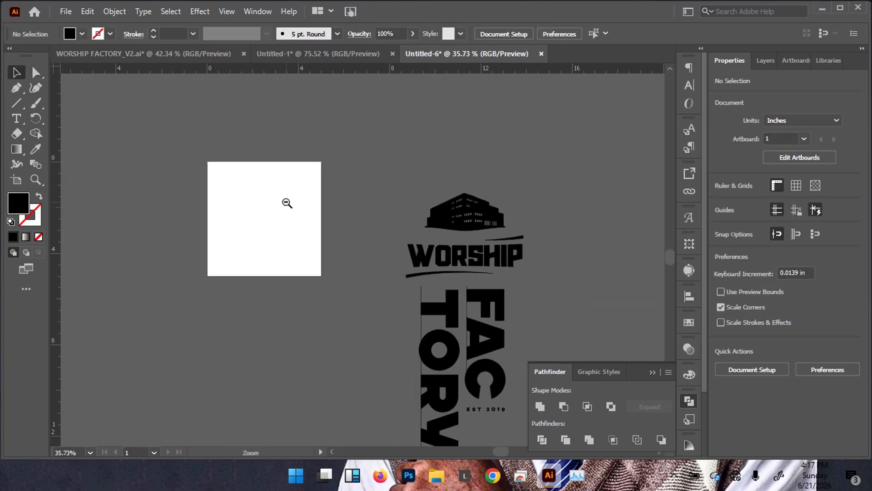
left_click_drag(358, 228, 294, 164)
left_click_drag(372, 191, 426, 187)
left_click_drag(394, 146, 394, 148)
left_click_drag(406, 141, 450, 230)
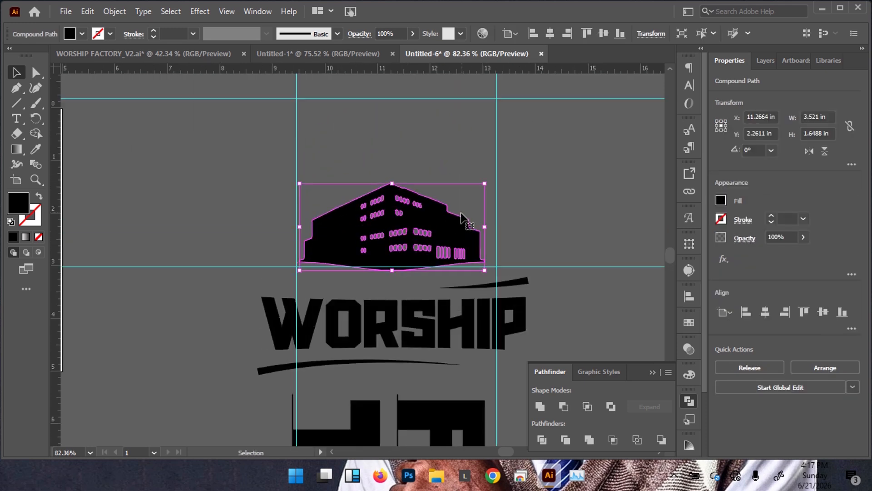
left_click(533, 175)
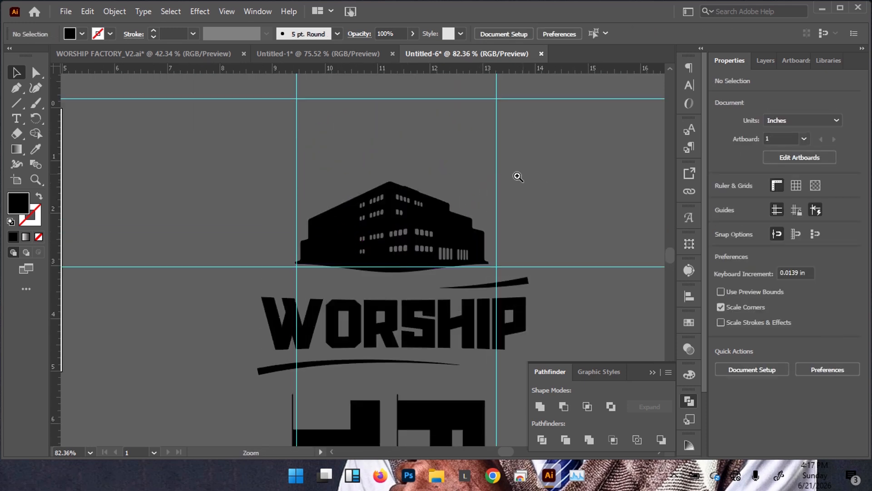
scroll(516, 176, "down", 5)
Add a new layer directly above Layer 5 and collapse the Layer 5 contents
left_click(759, 59)
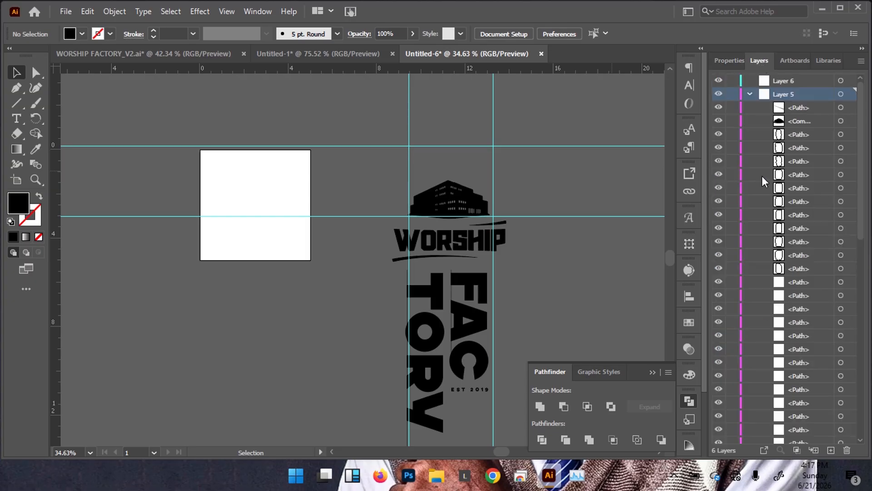
left_click(828, 450)
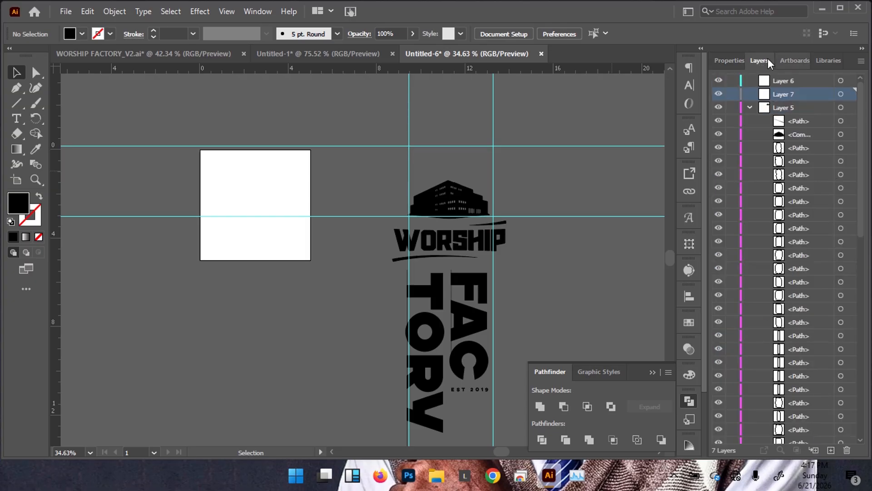
left_click(748, 105)
Draw a circle about 3.08 in across over the factory silhouette with the Ellipse tool on the new layer
mouse_move(427, 203)
left_mouse_down()
mouse_move(455, 207)
mouse_move(541, 181)
mouse_move(438, 211)
mouse_move(413, 201)
left_mouse_up()
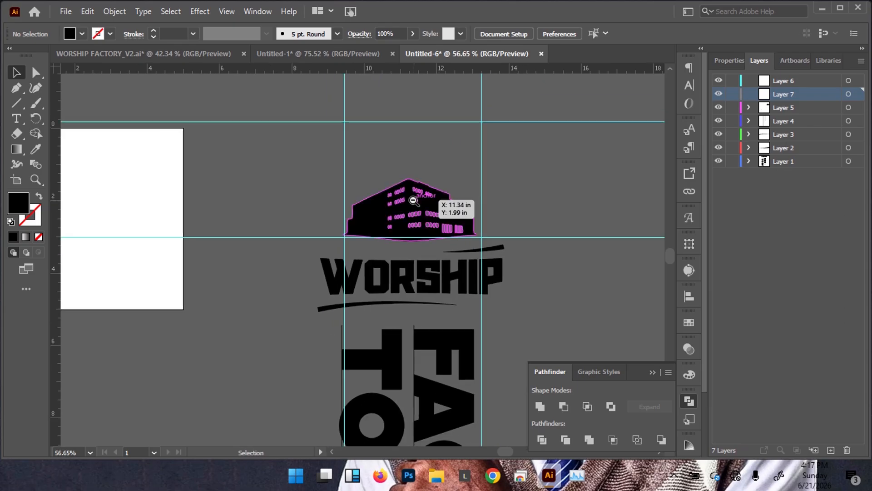
key("u")
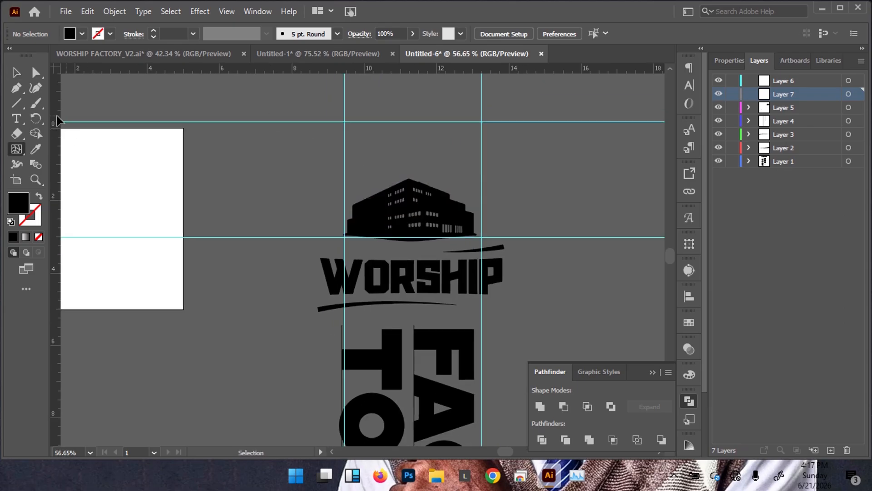
key("p")
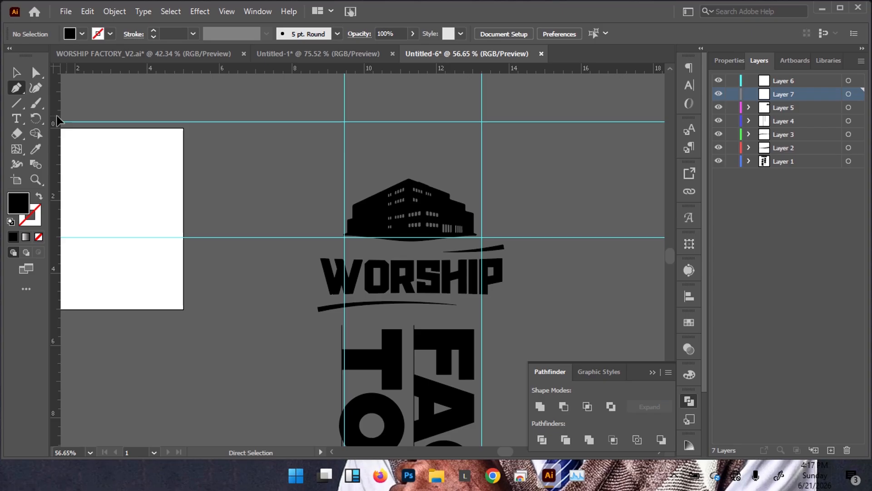
key("m")
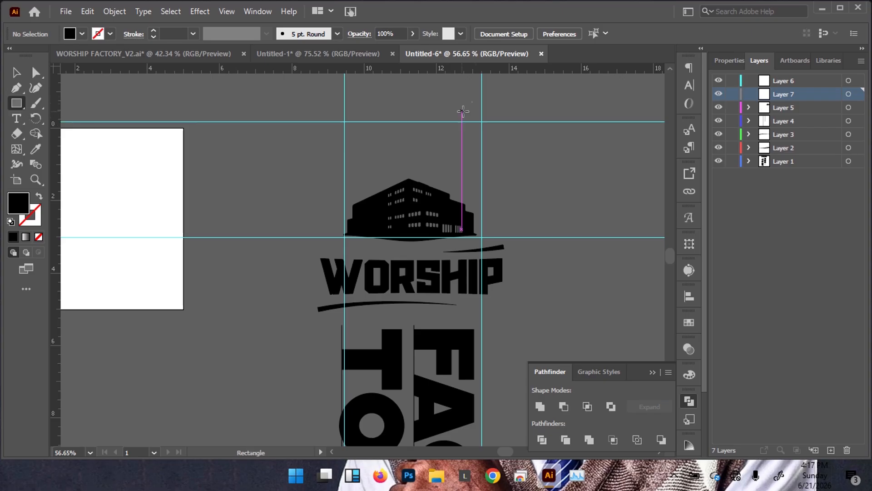
key("l")
left_click_drag(365, 146, 463, 245)
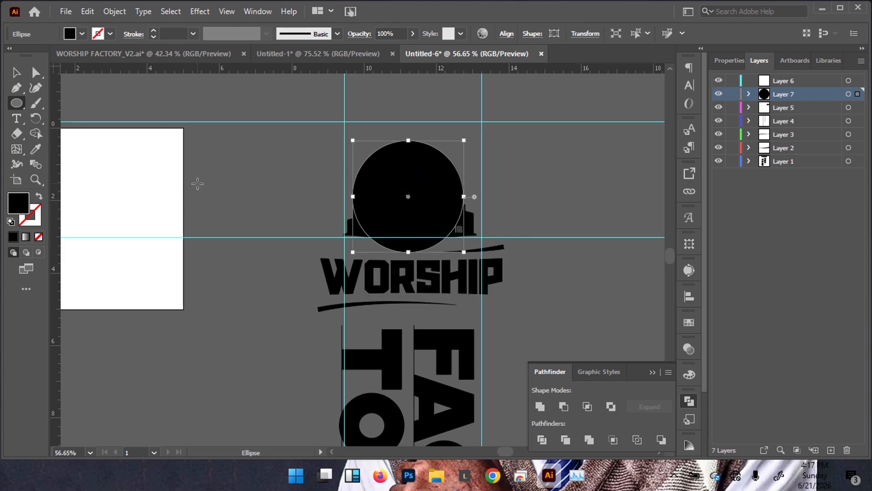
Swap the circle's fill and stroke so it has only a black outline, and set the stroke weight to 2 pt
left_click(39, 196)
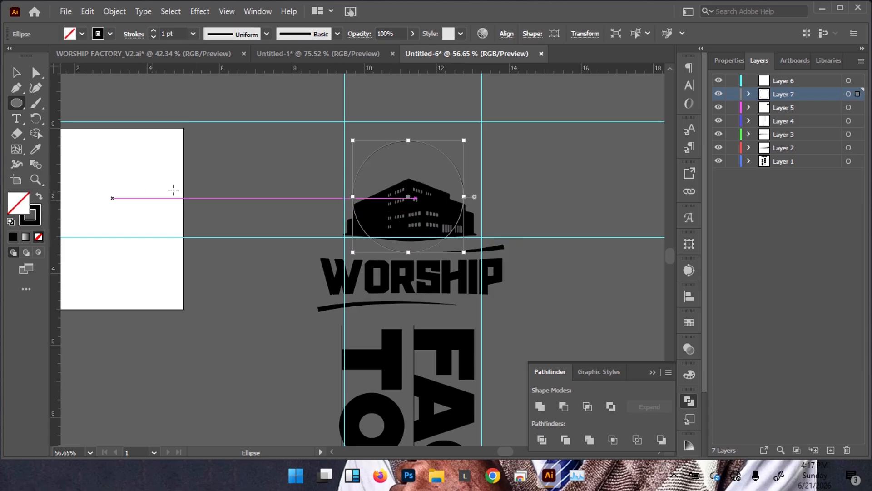
left_click(153, 30)
left_click(153, 30)
left_click(153, 30)
left_click(153, 30)
left_click(152, 37)
left_click(152, 37)
left_click(152, 37)
Turn the circle into a type path starting on its upper-left arc and enter a row of vertical bars (|) as rays
scroll(472, 121, "up", 3)
key("t")
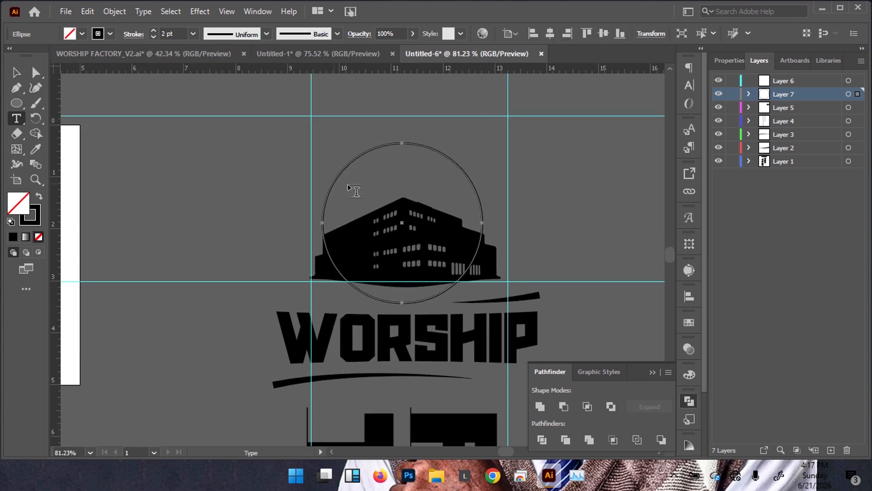
left_click(325, 201)
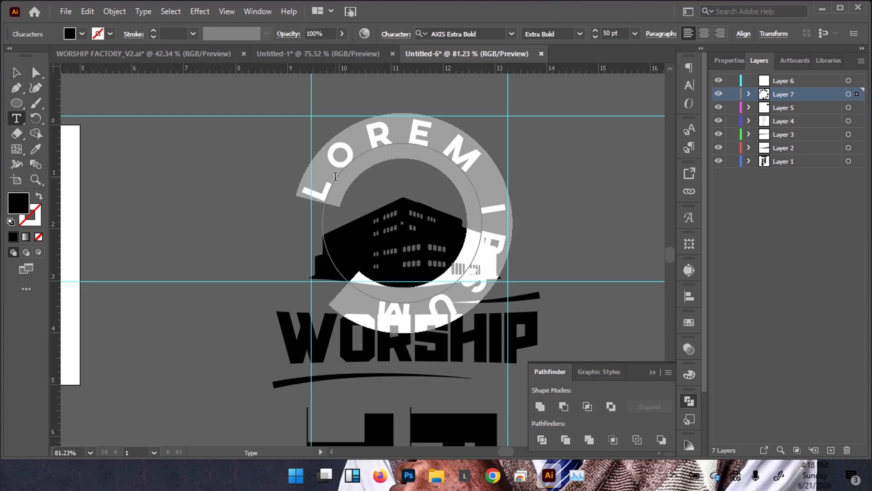
type("|||||||||||")
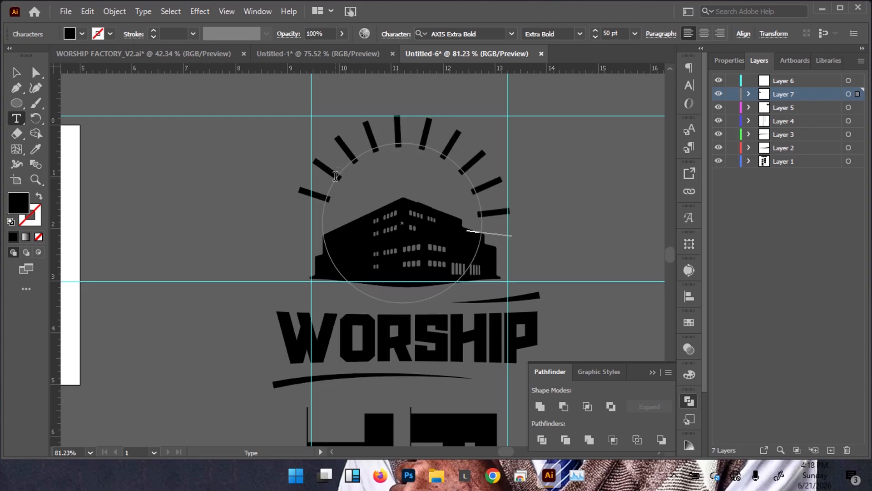
Reduce the font size of all the vertical bars on the circle to 19 pt
key("ctrl+a")
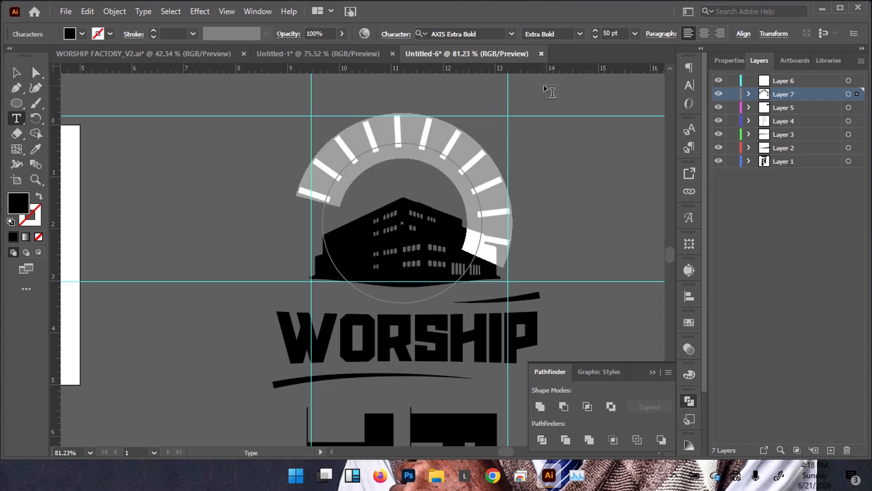
left_click(730, 61)
left_click_drag(735, 348, 735, 347)
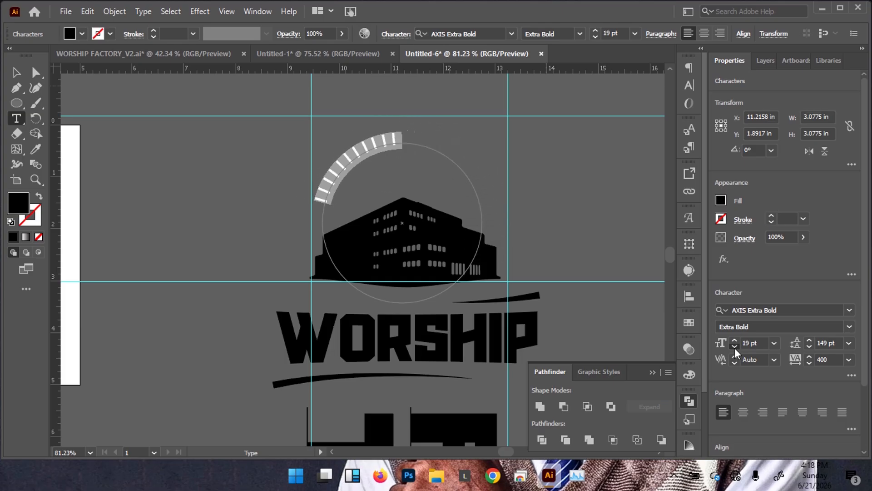
key("Escape")
Extend the row of vertical bars across the circle's whole upper arc and select all of the bars
left_click(400, 138)
key("Escape")
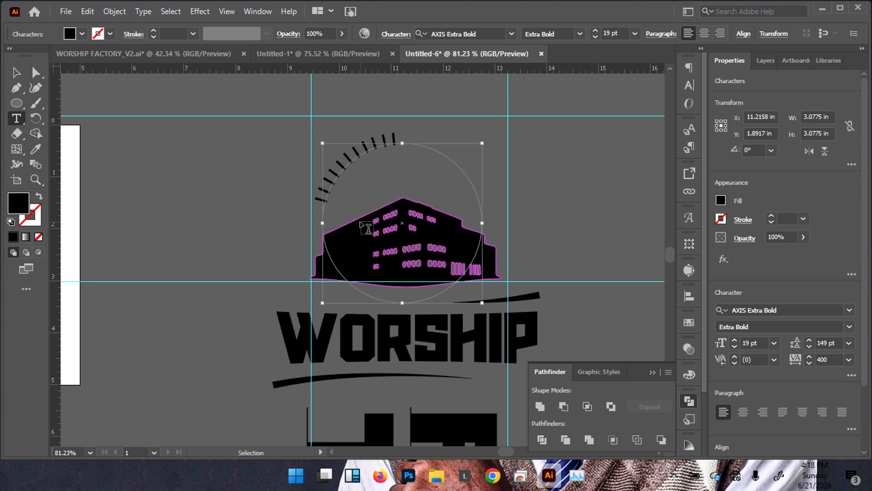
key("ctrl+a")
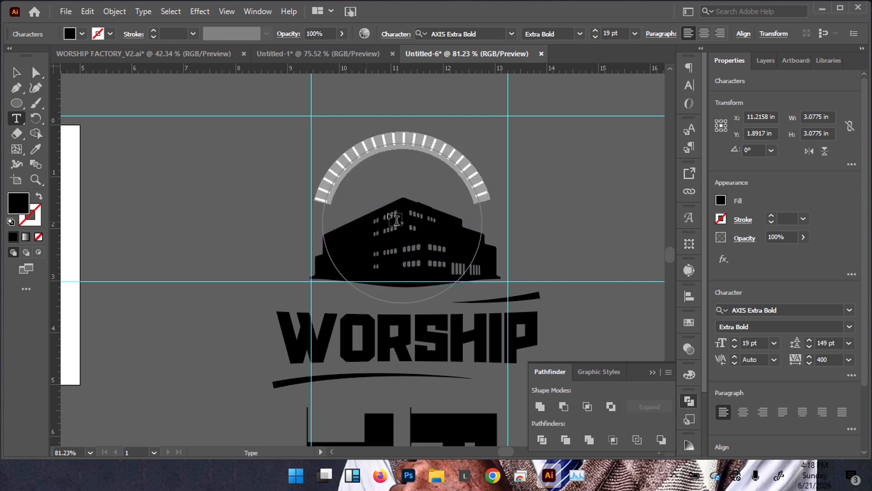
Change the font of the selected bars on the circle to Roboto Regular and set their tracking to 0
left_click(795, 310)
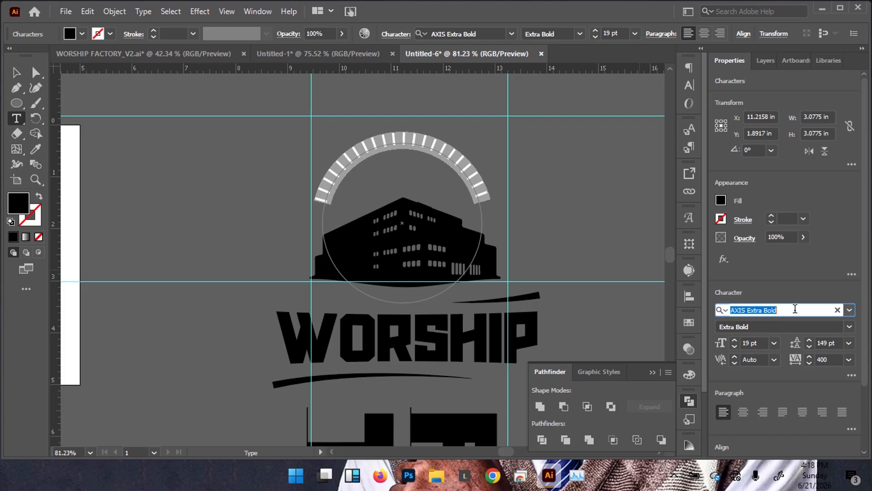
type("roboto")
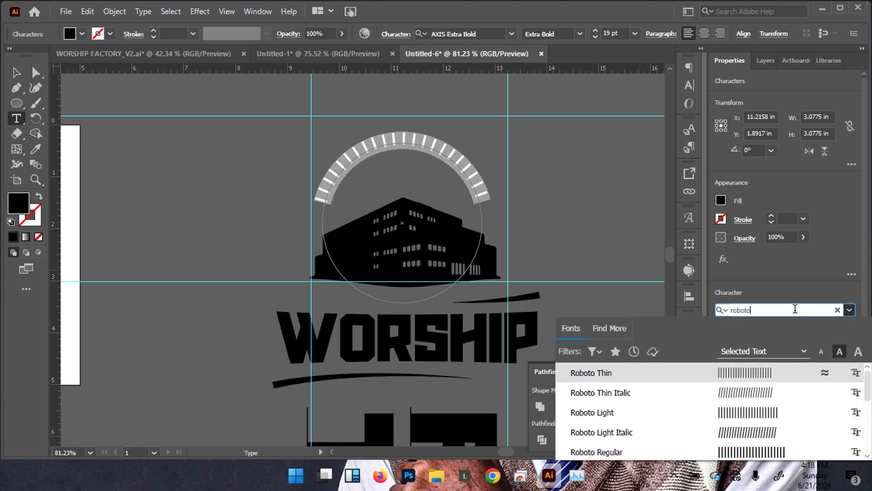
left_click(768, 451)
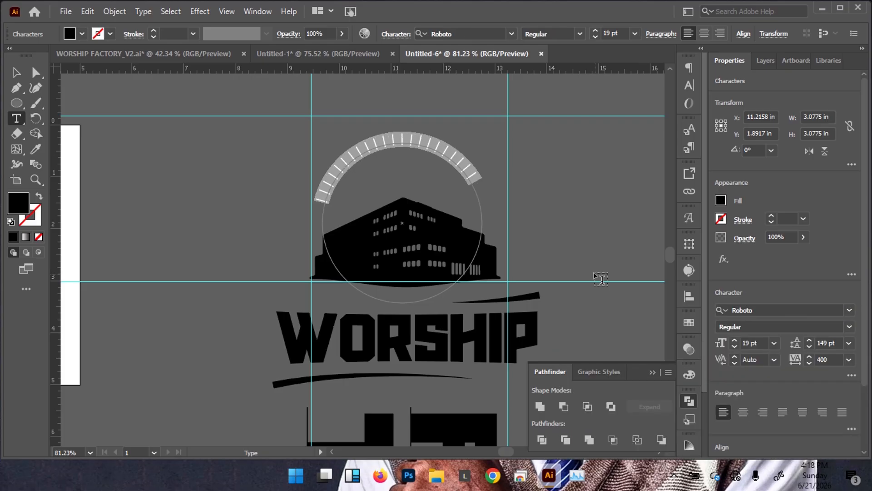
left_click(828, 359)
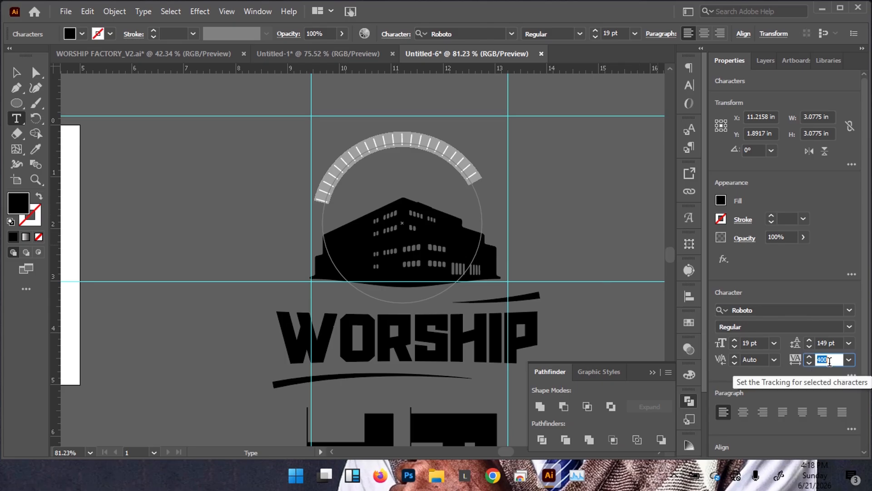
key("Return")
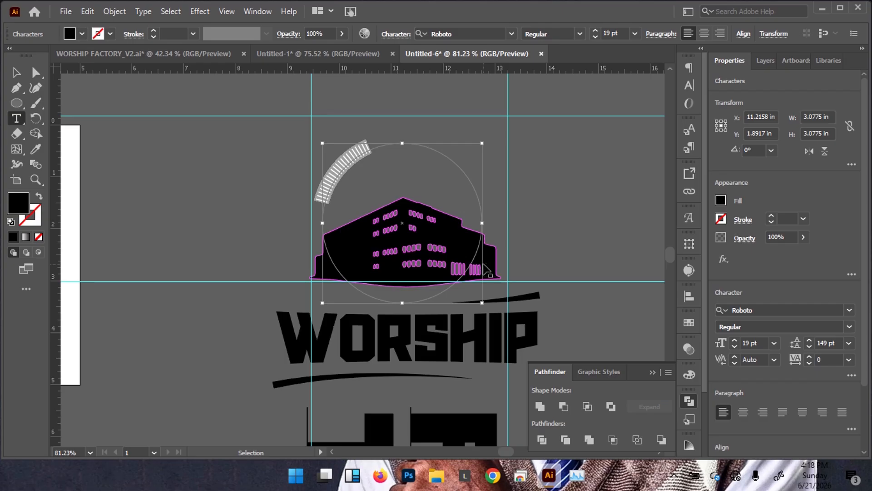
Extend the closely spaced row of vertical bars along the circle until it spans the whole upper arc
key("Right")
type("!!!!!!!!!!!!!!!!!!!!")
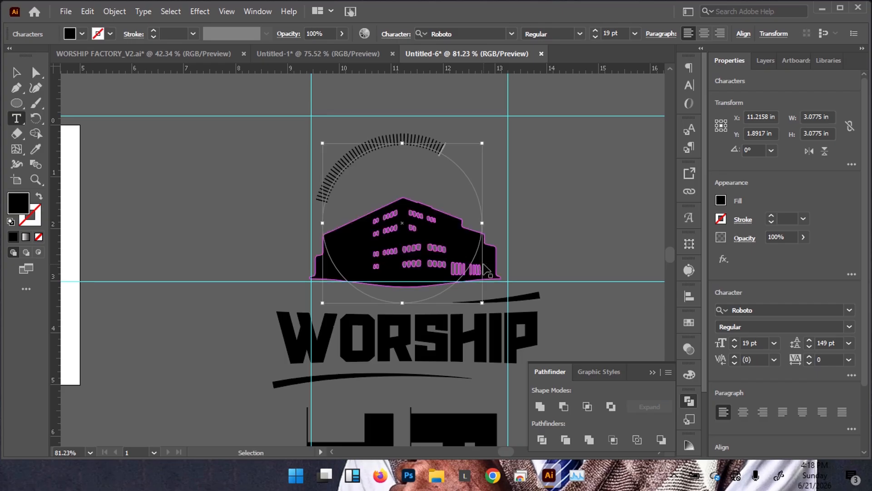
type("!!!!!!!!!!!!!!!!!!!!")
Shrink the circle of rays about its centre to about 2.2 in across and set its font size to 27 pt
left_click(17, 72)
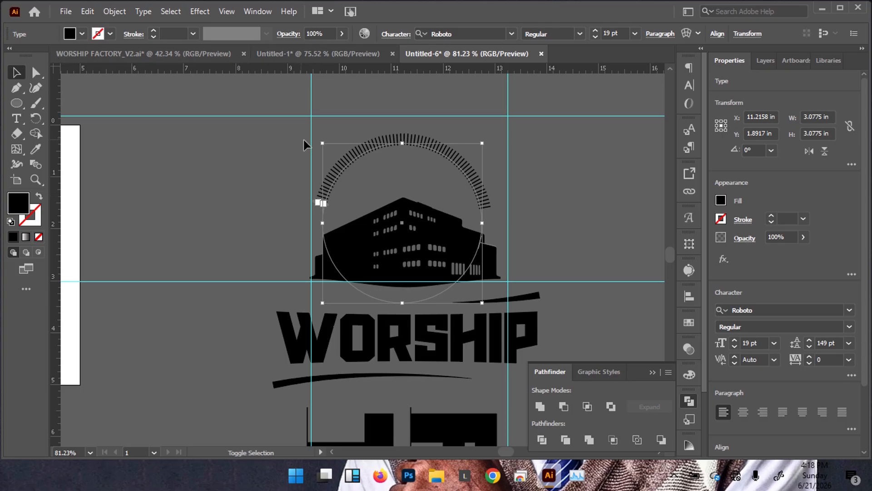
left_click_drag(320, 144, 344, 166)
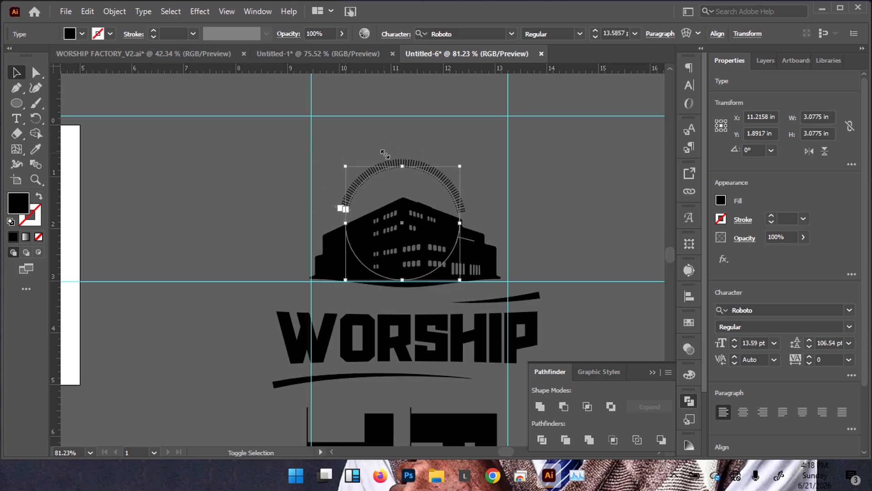
left_click_drag(732, 338, 733, 338)
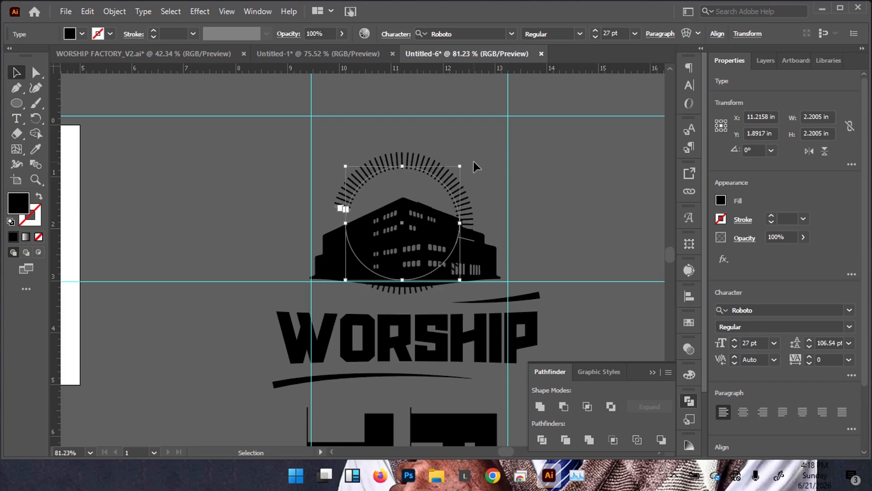
Rotate the circle of rays counter-clockwise so its arc sits evenly over the factory roof, and deselect it
left_click_drag(473, 162, 470, 133)
left_click(490, 183)
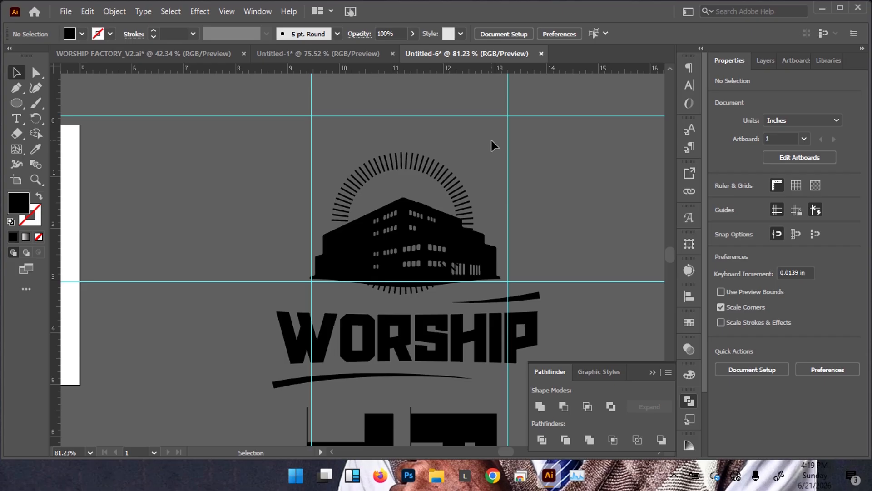
Move Layer 7 with the rays beneath Layer 1 and add a new empty layer directly above it
left_click(765, 61)
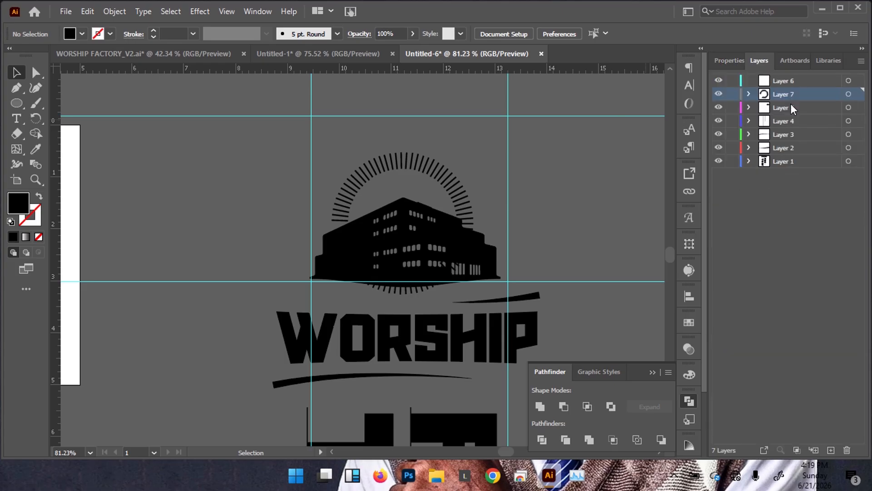
left_click_drag(796, 95, 795, 167)
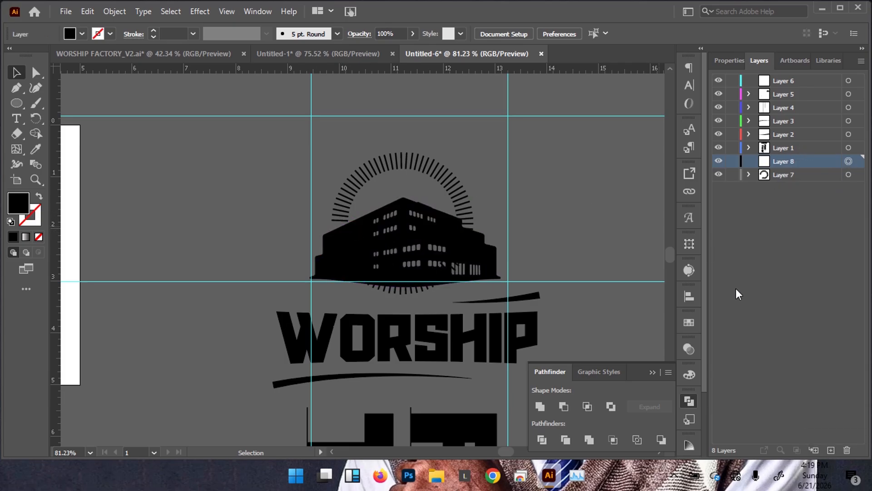
Place the chimney1 image from File Explorer's LOGO folder in the empty area below the artboard
left_click_drag(209, 222, 129, 227)
left_click_drag(339, 238, 318, 243)
left_click_drag(324, 272, 496, 81)
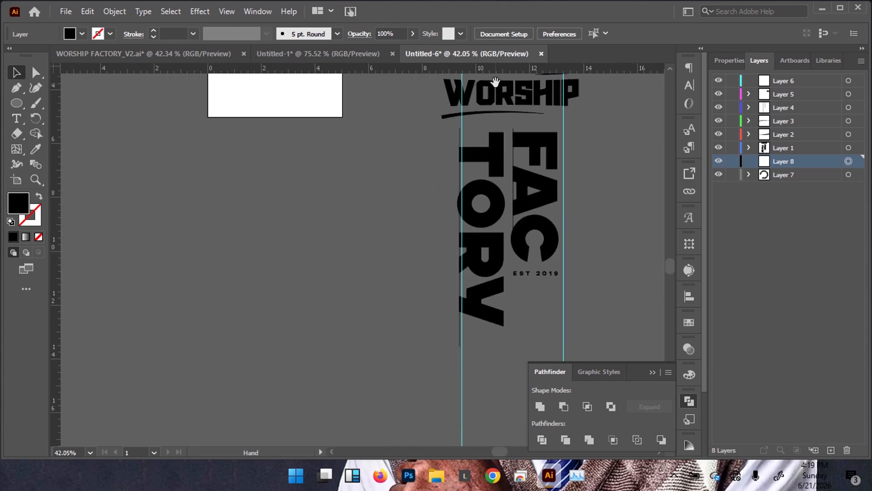
mouse_move(434, 479)
left_click(452, 383)
left_click(472, 182)
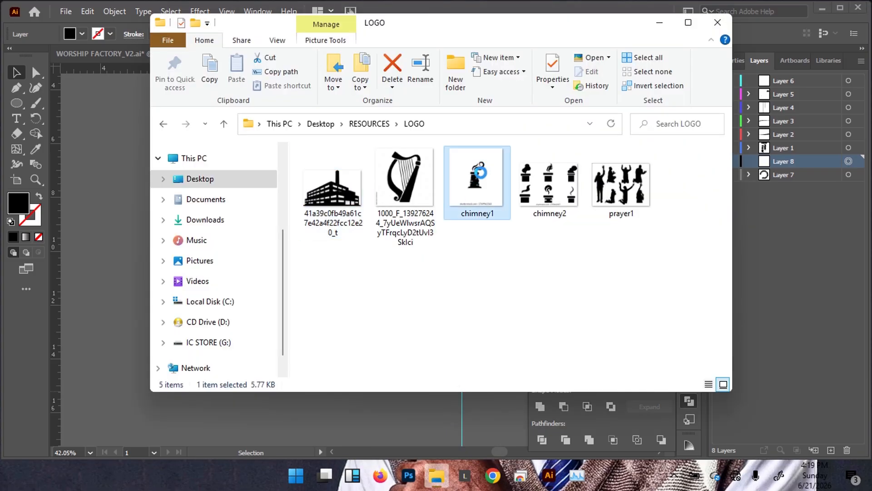
left_click_drag(480, 166, 306, 248)
left_click(514, 3)
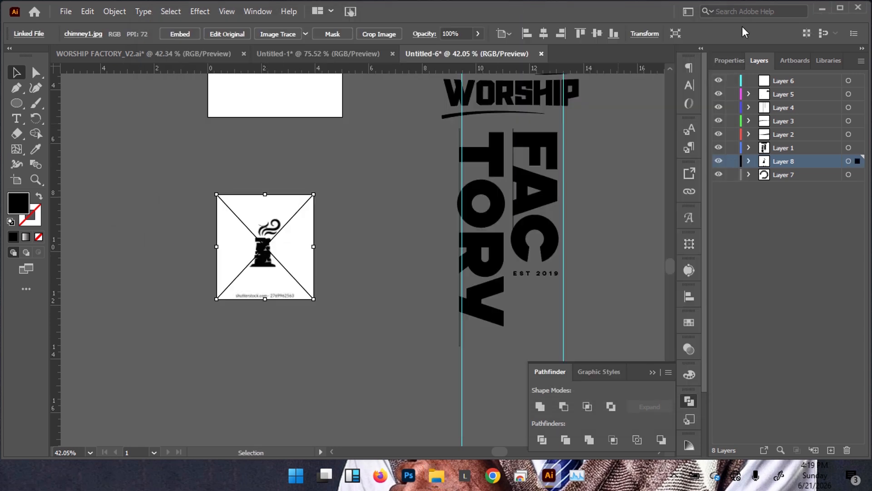
Embed the chimney image and convert it to expanded vector paths with the Silhouettes image trace preset
left_click(730, 61)
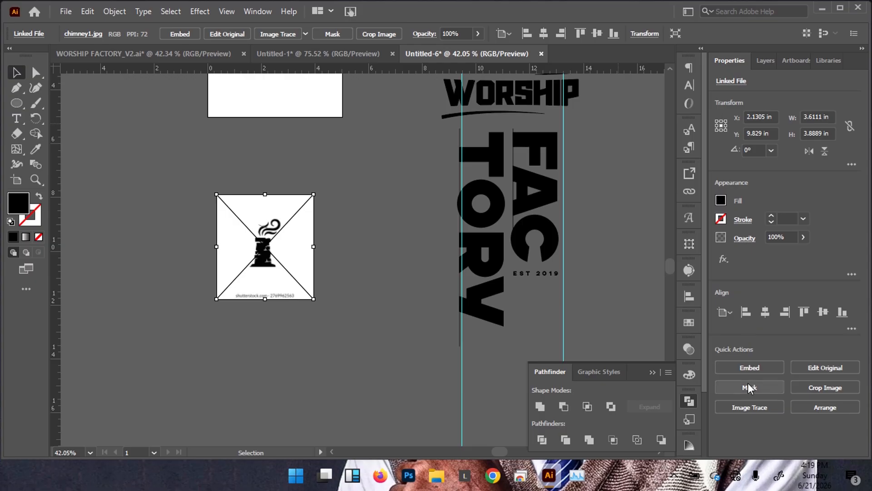
left_click(760, 367)
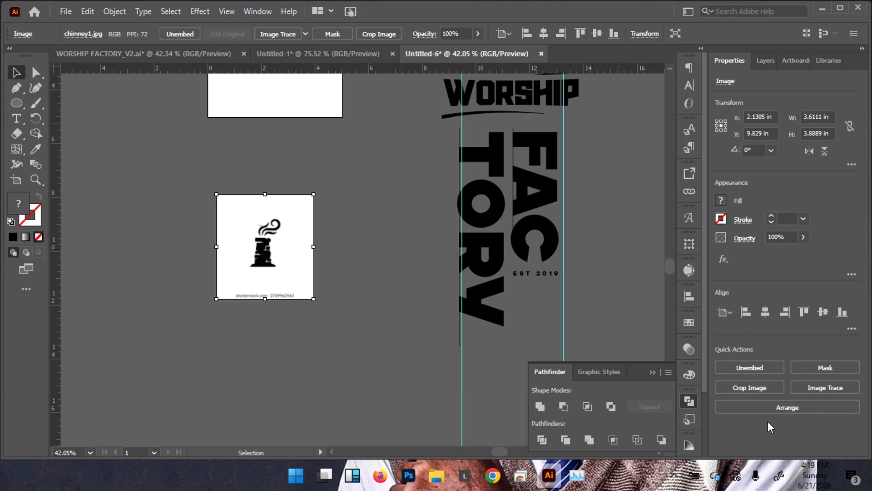
left_click(829, 388)
left_click(707, 343)
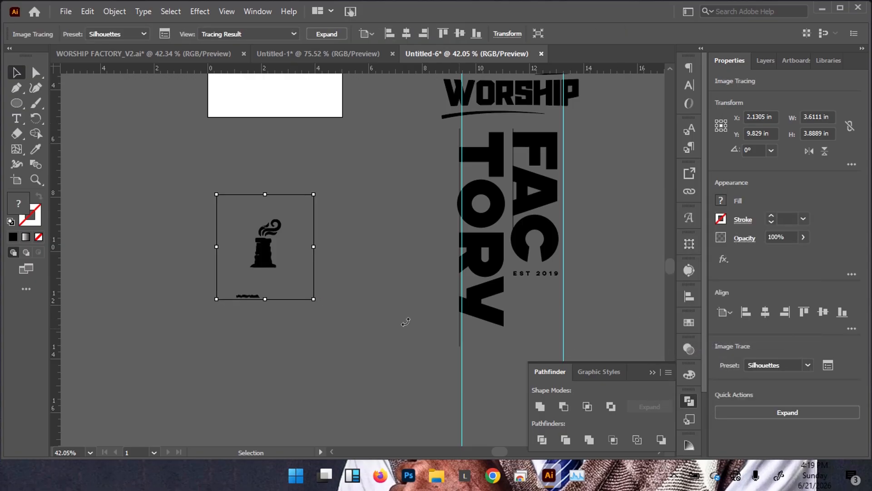
left_click(749, 412)
left_click(309, 295)
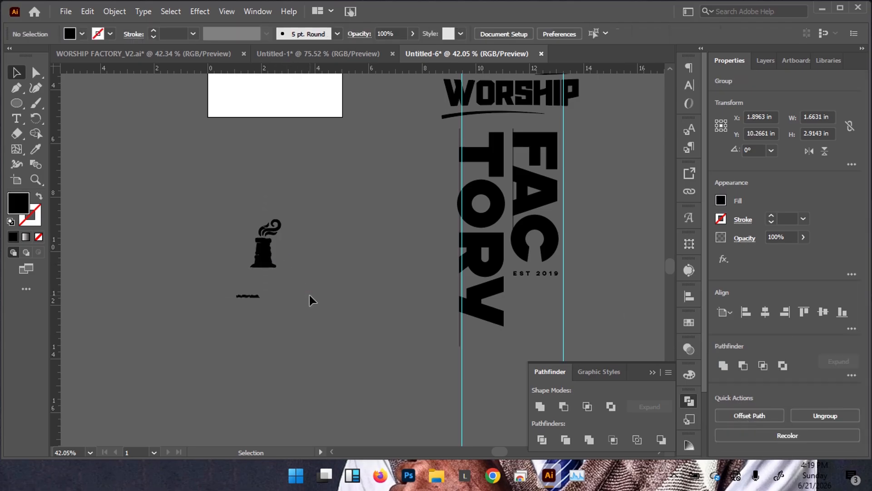
Try to select and delete the leftover caption fragment beneath the traced chimney
left_click_drag(221, 285, 335, 340)
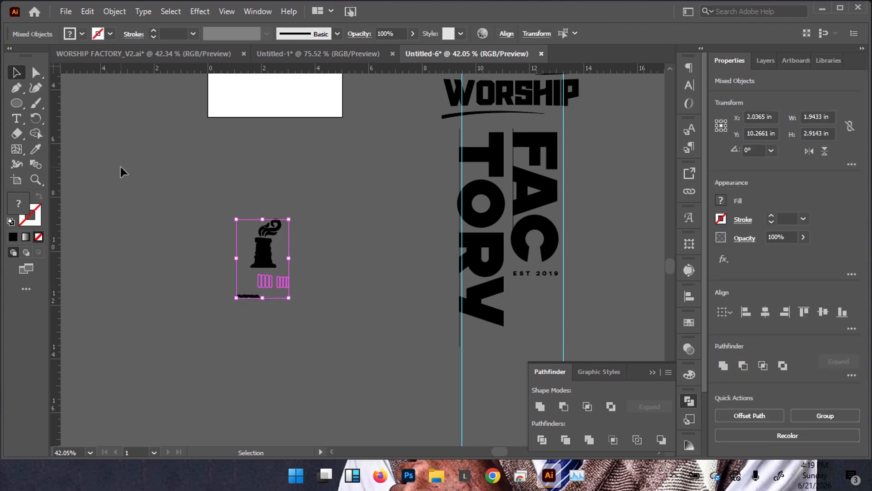
left_click_drag(308, 309, 341, 333)
key("Delete")
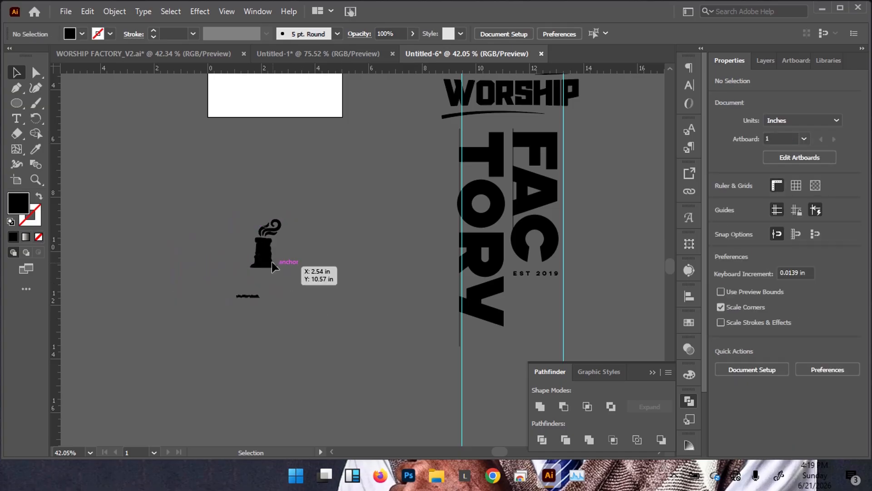
Ungroup the traced chimney artwork into separate paths and deselect it
left_click(265, 253)
left_click_drag(257, 230, 348, 198)
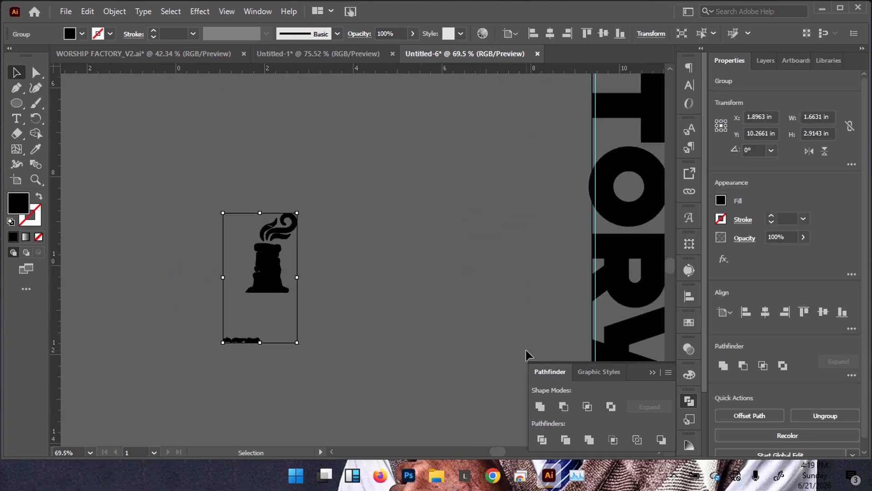
left_click(813, 415)
left_click(368, 298)
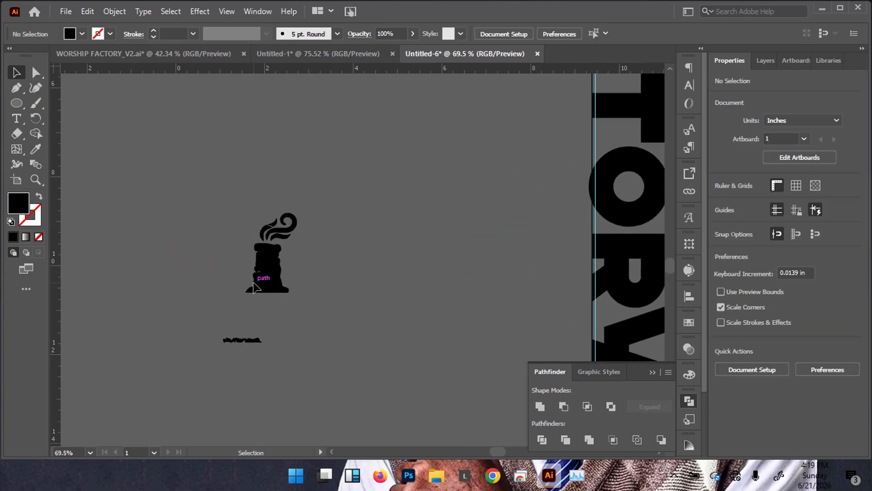
Select the chimney body together with its smoke wisps and move them up and to the right, away from the leftover fragment
left_click(268, 268)
left_click_drag(265, 227, 458, 162)
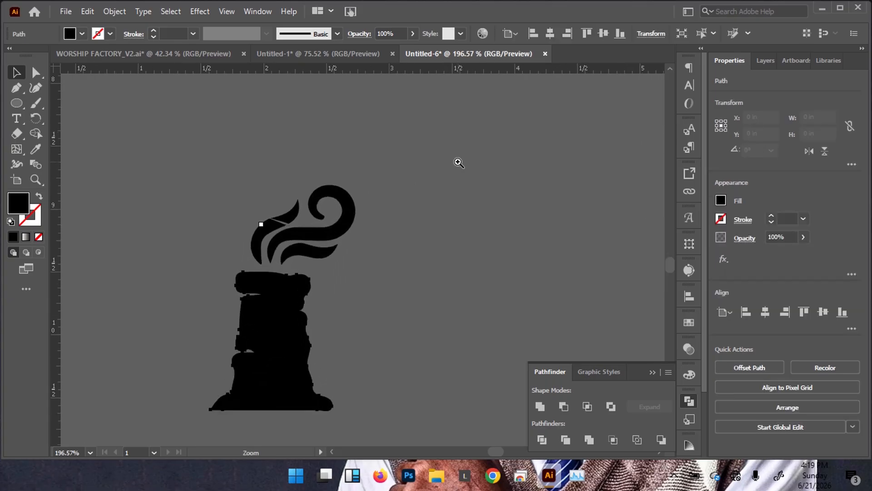
left_click(267, 233, "shift")
left_click(396, 268)
scroll(396, 268, "down", 3)
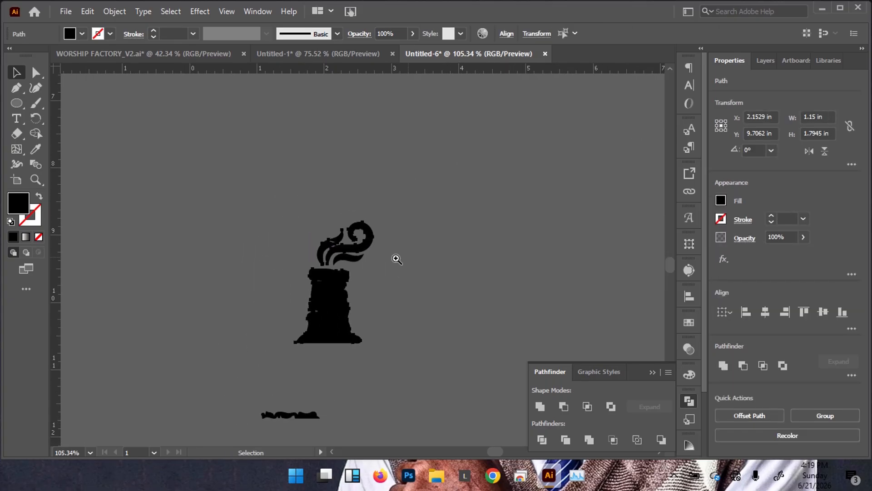
left_click(339, 313)
left_click(319, 254, "shift")
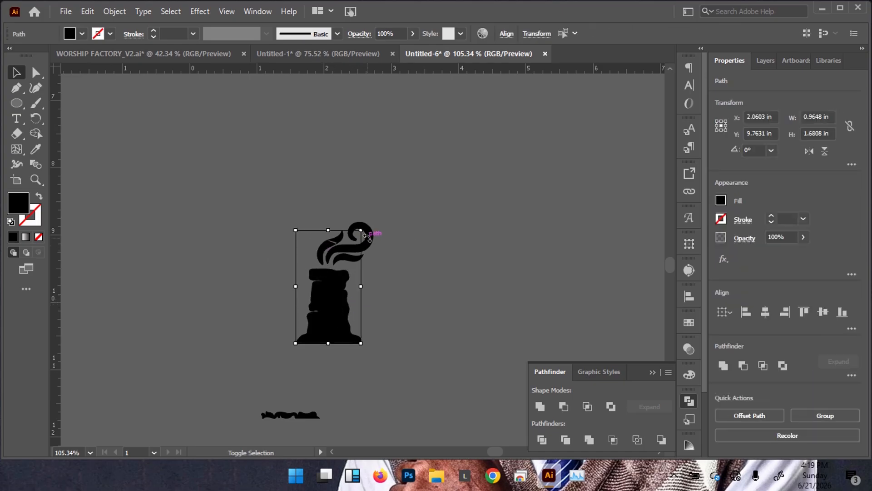
left_click(370, 243, "shift")
left_click_drag(334, 300, 491, 196)
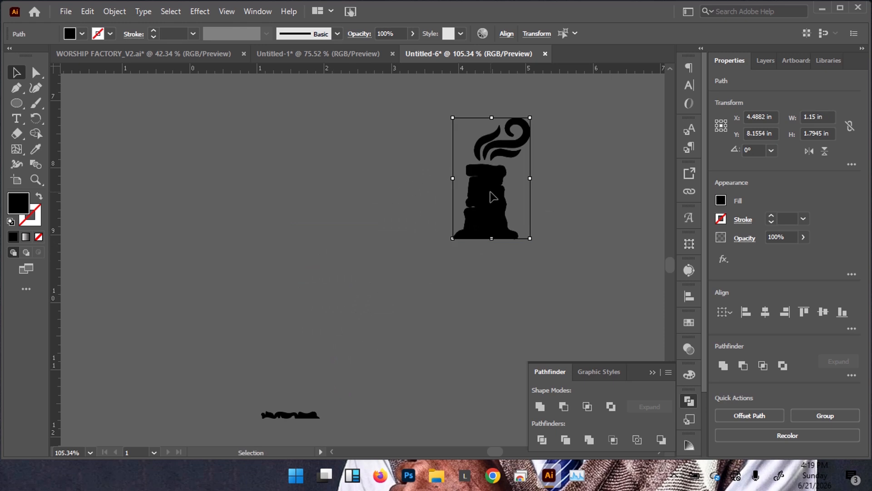
left_click_drag(491, 168, 252, 224)
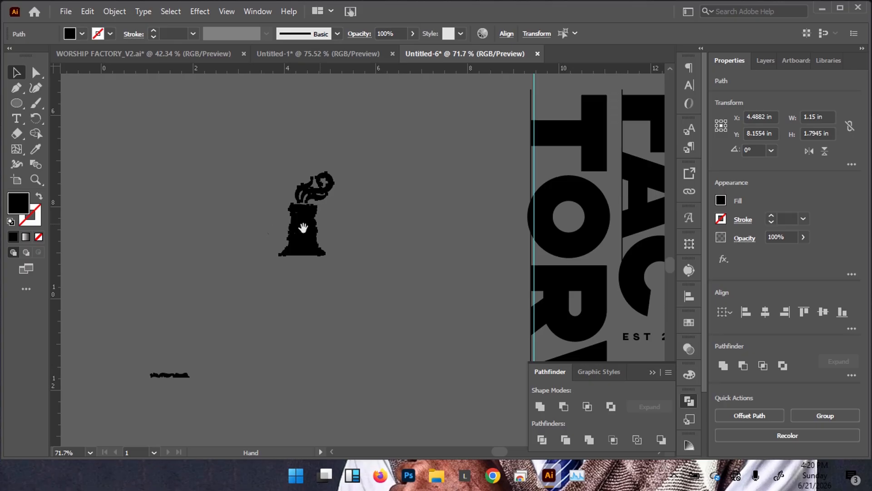
left_click(341, 229, "ctrl")
left_click_drag(357, 243, 383, 219)
Delete the leftover caption fragment from the traced image
left_click(389, 317)
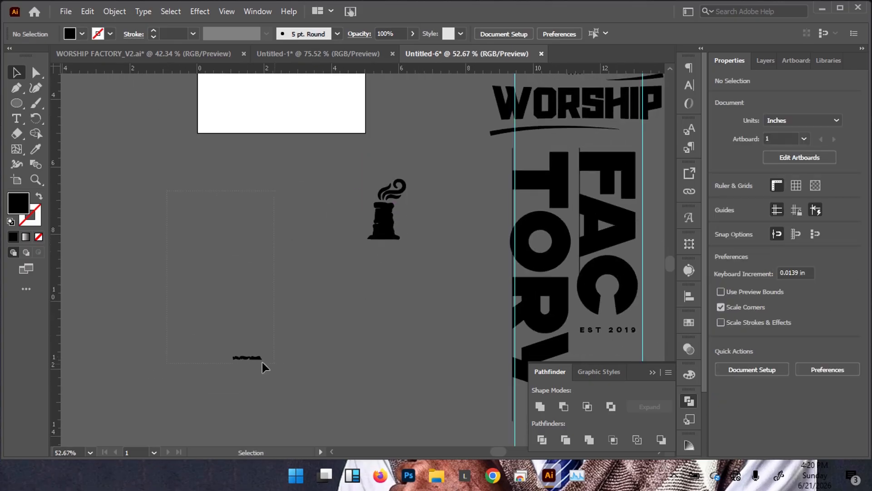
left_click_drag(332, 403, 336, 405)
key("Delete")
key("z")
left_click_drag(394, 143, 575, 165)
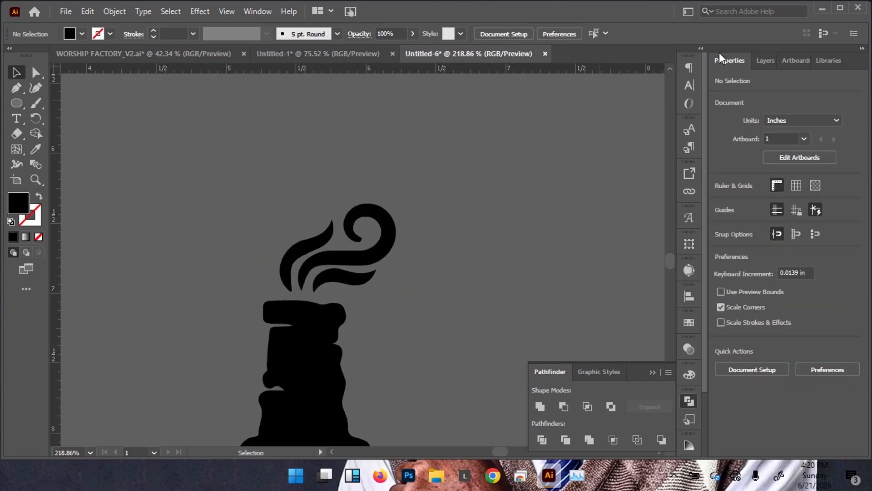
left_click(361, 277)
key("z")
left_click_drag(361, 278, 452, 217)
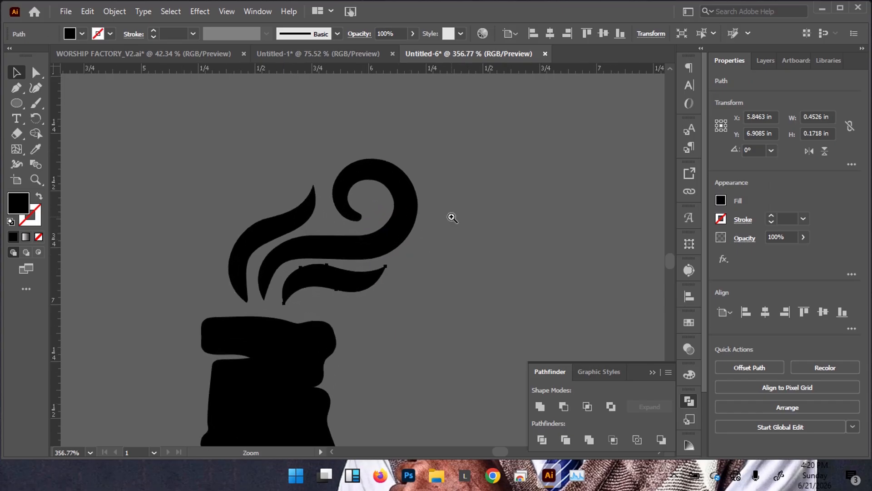
key("p")
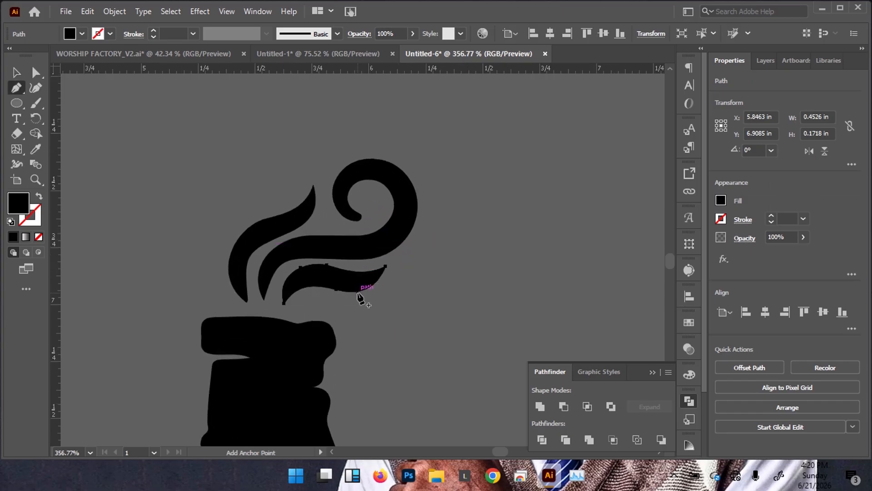
left_click(359, 292)
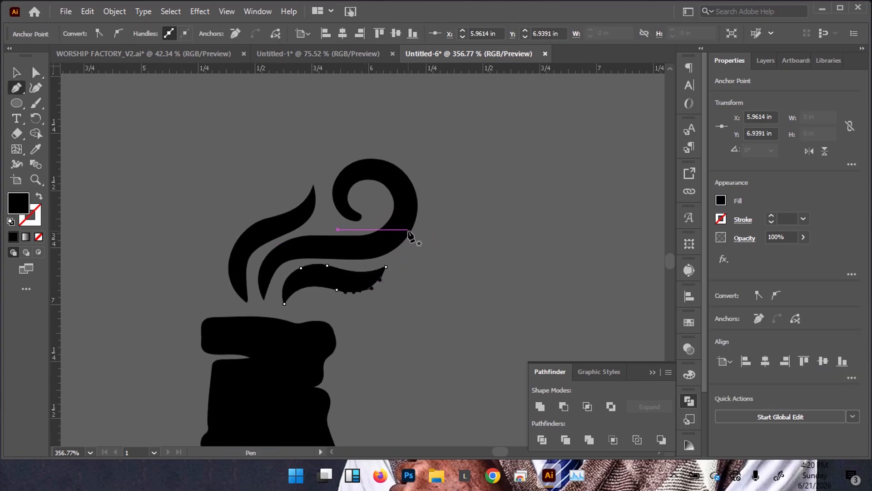
key("ctrl+z")
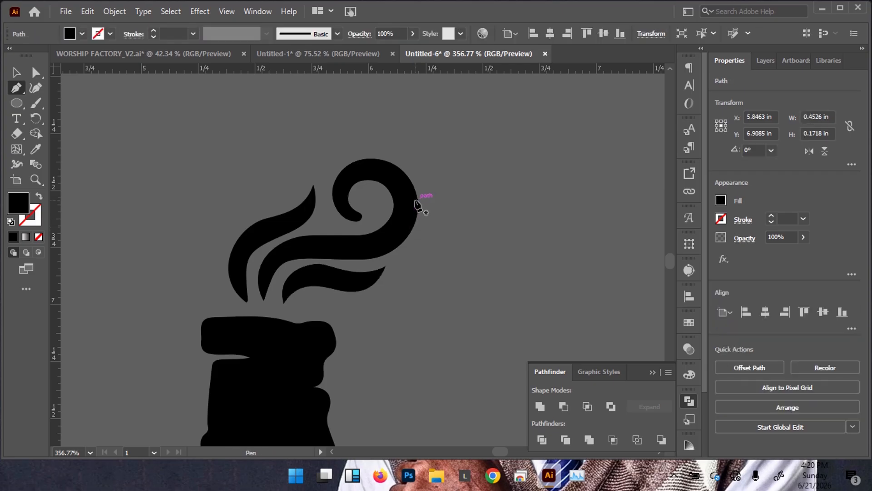
Draw a closed black Pen shape filling the gap between the curled smoke wisp and the lowest wisp, merging them visually
left_click(417, 200)
left_click_drag(360, 291, 302, 314)
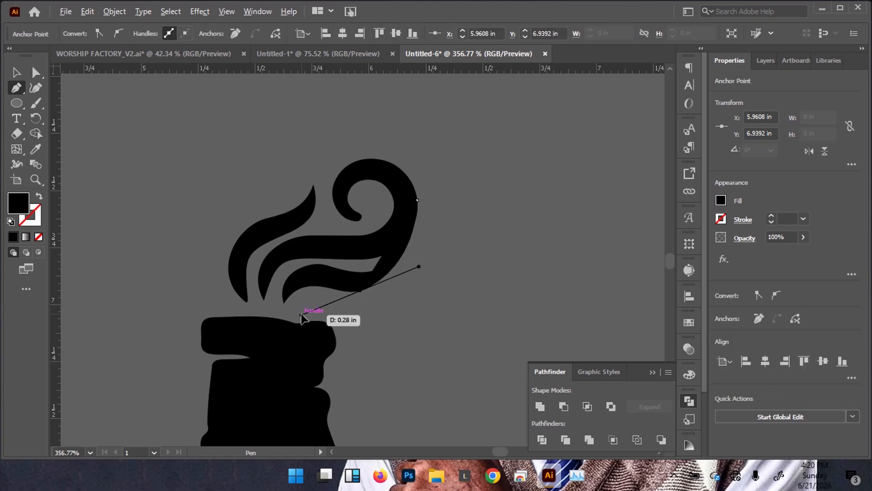
left_click(361, 291)
left_click_drag(323, 283, 403, 198)
left_click(262, 297)
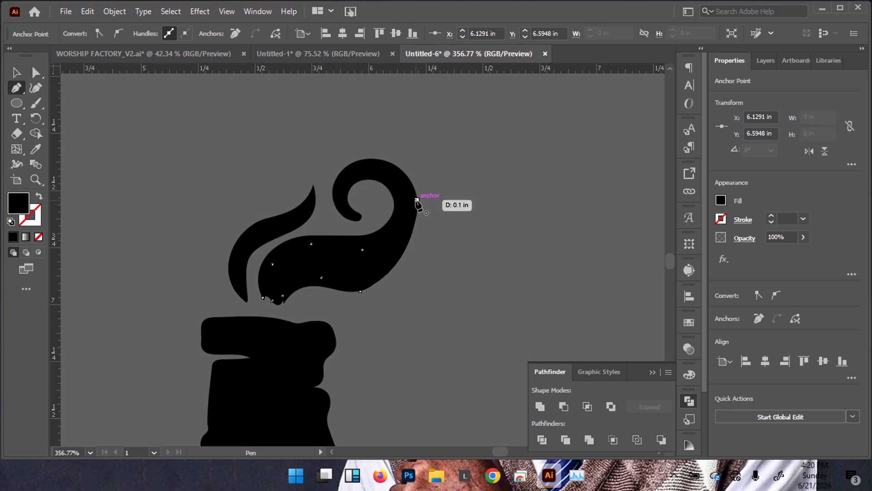
key("v")
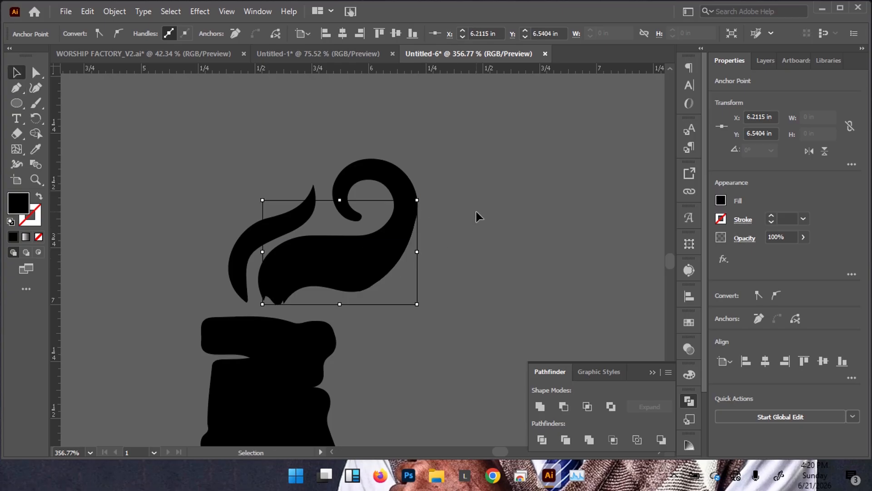
left_click(476, 212)
Select and copy the whole chimney together with its smoke
left_click_drag(455, 216, 332, 254)
left_click_drag(371, 281, 327, 254)
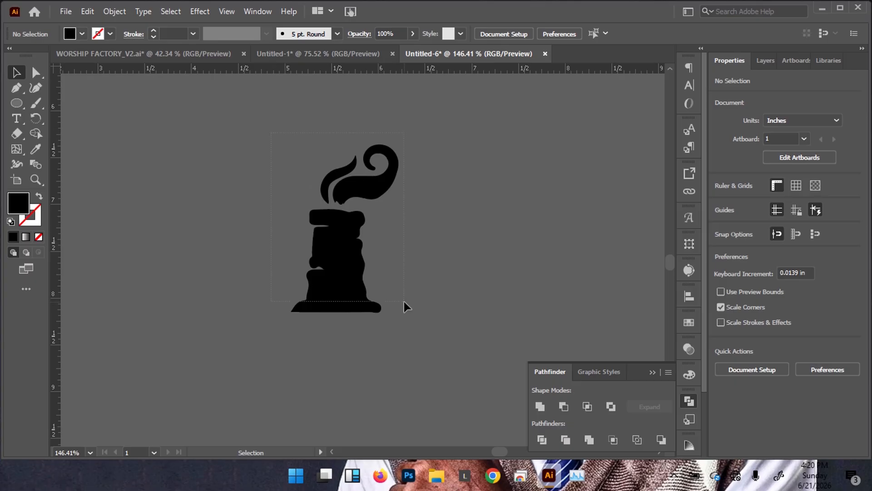
key("ctrl+a")
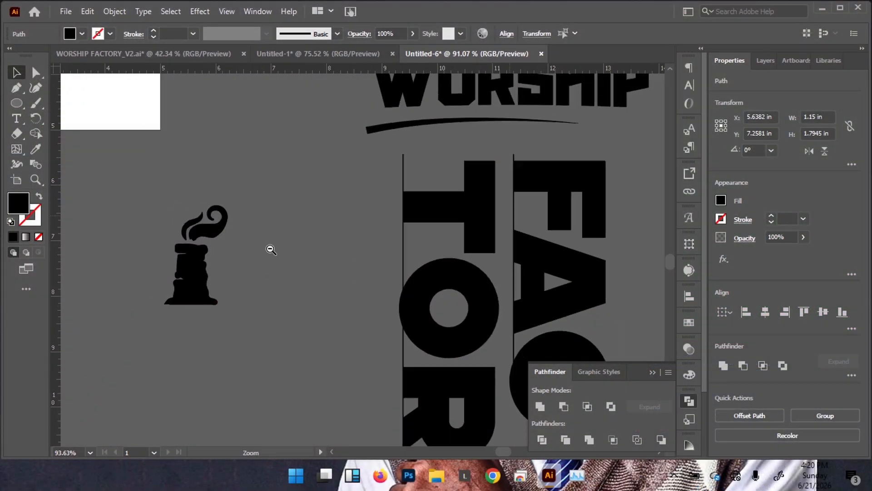
left_click_drag(271, 250, 247, 251)
left_click_drag(577, 102, 399, 214)
left_click_drag(615, 104, 591, 134)
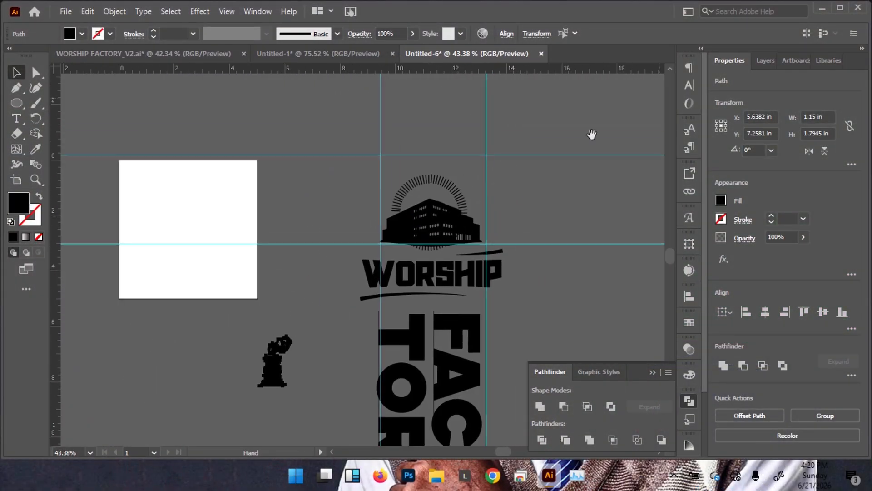
Create a new layer directly above Layer 8, paste the chimney copy into it and place it on the factory roof
left_click(765, 61)
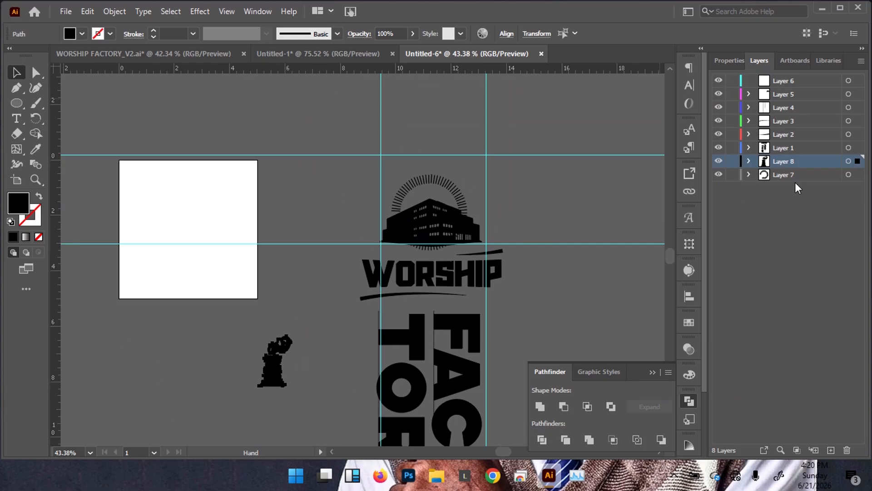
left_click(832, 450)
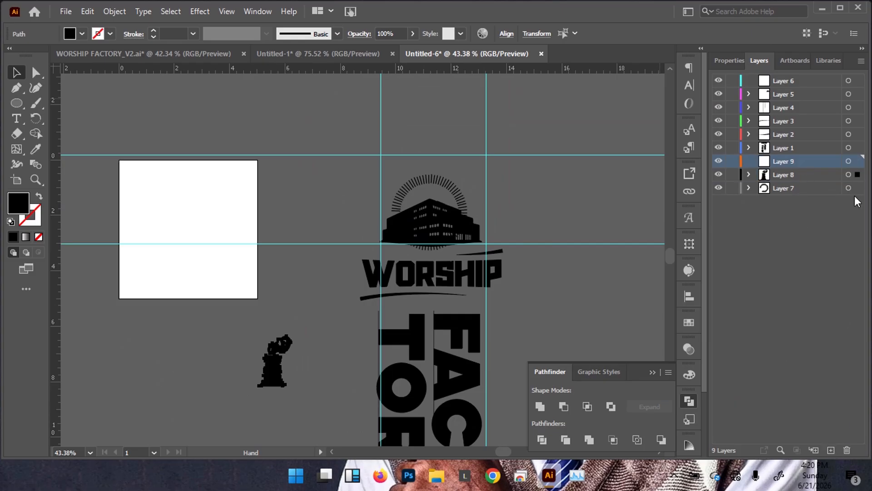
left_click(847, 162)
left_click_drag(435, 171, 485, 156)
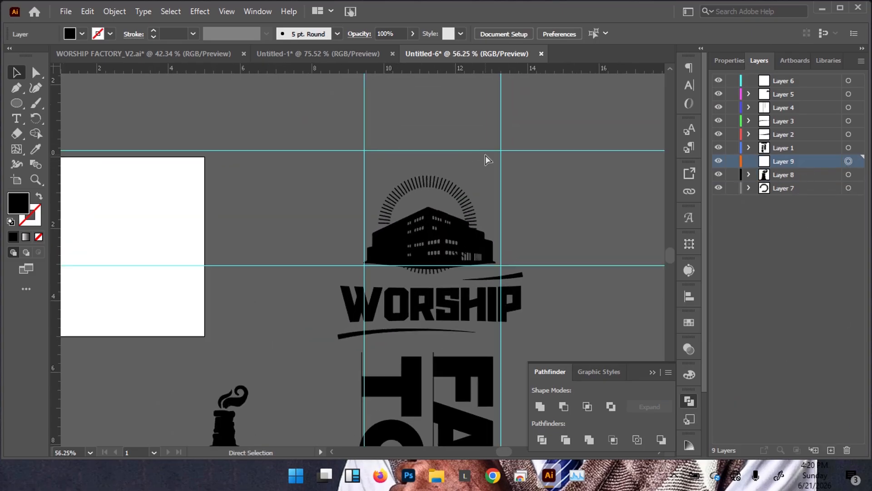
key("ctrl+v")
left_click_drag(359, 272, 417, 218)
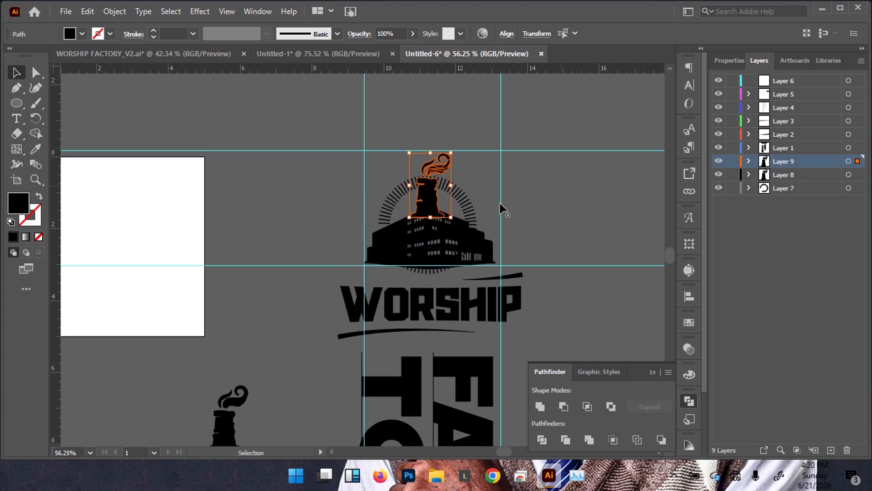
Hide and lock Layer 8, then shift the chimney on Layer 9 slightly down and right onto the factory roof
left_click(717, 176)
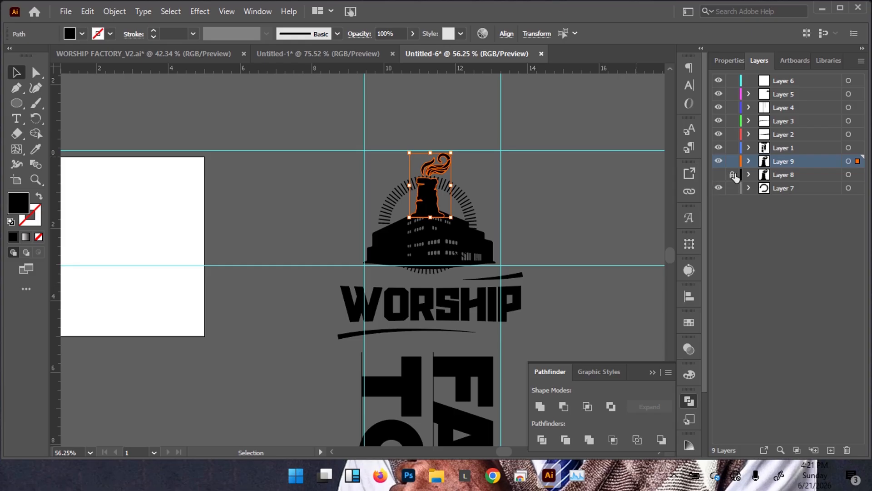
left_click(848, 161)
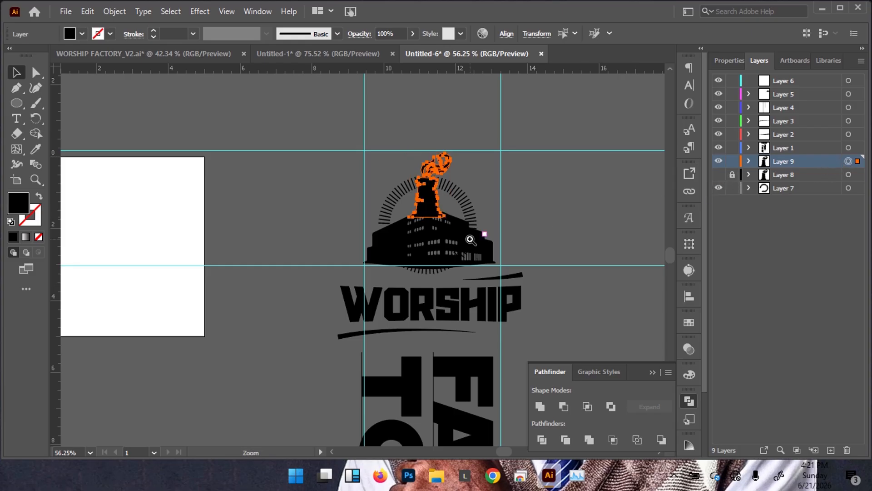
scroll(382, 230, "up", 3)
left_click_drag(394, 235, 399, 243)
scroll(430, 192, "down", 1)
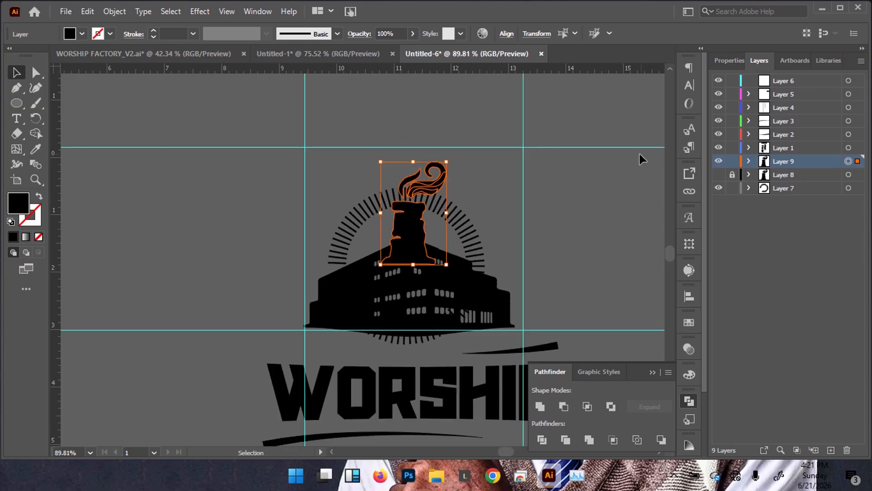
Create and target a new layer between Layer 9 and Layer 8, and sample the grey canvas background as its fill colour
left_click(783, 173)
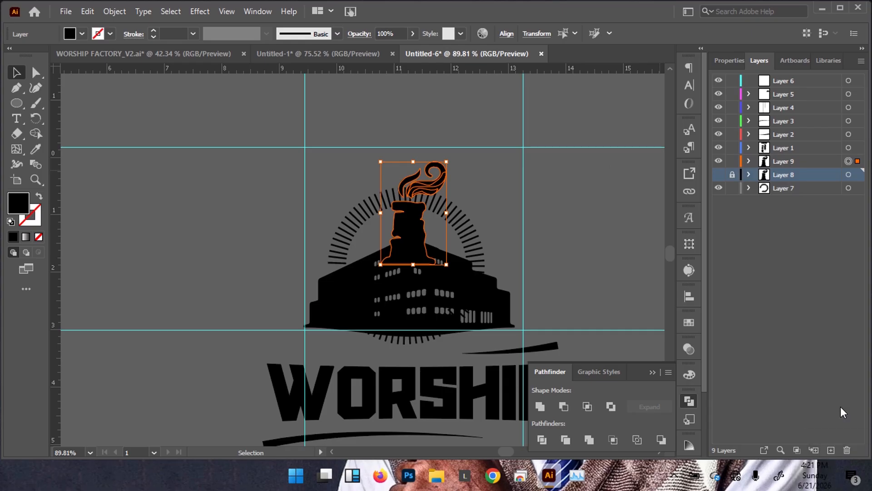
left_click(830, 449)
left_click(848, 175)
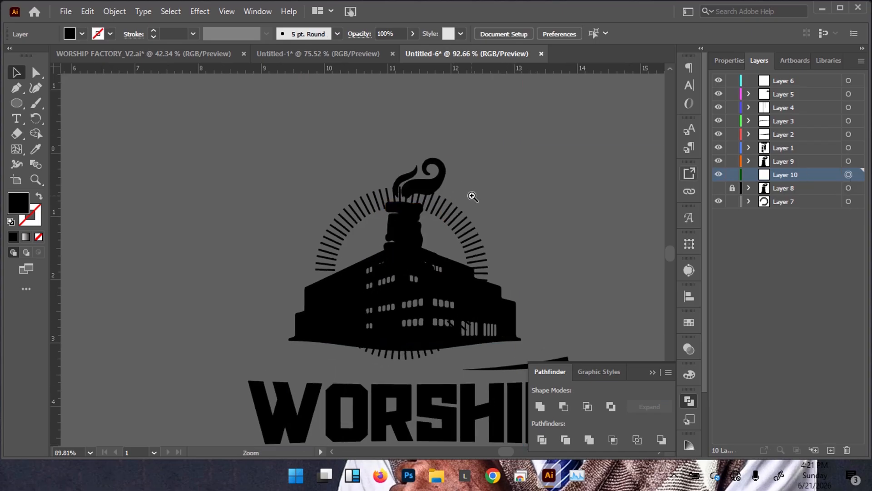
scroll(481, 191, "up", 2)
key("i")
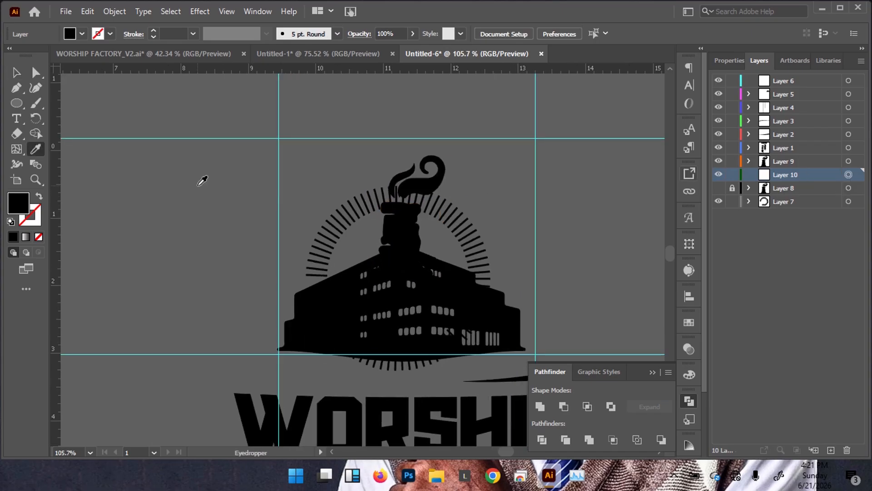
left_click(174, 207)
Draw a closed grey Pen shape around the smoke, chimney and factory to mask the nearby rays, leaving a group on each side
key("p")
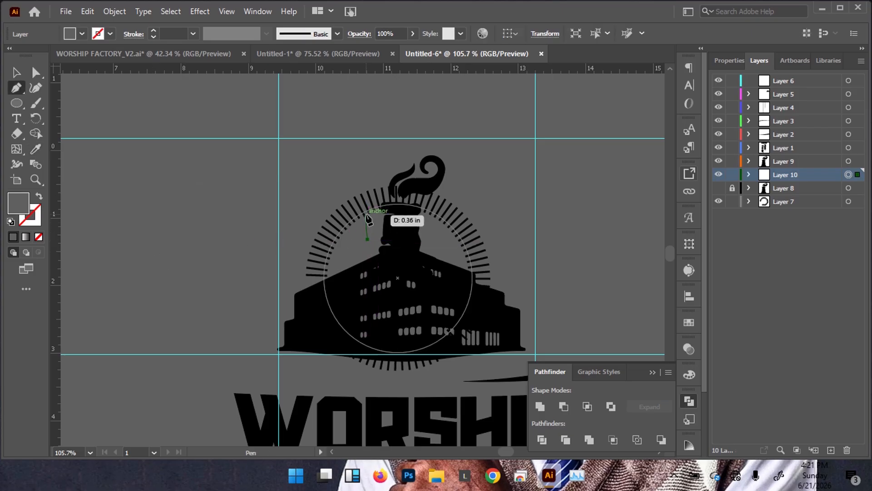
left_click(376, 167)
left_click_drag(419, 138, 429, 140)
left_click(478, 155)
left_click(455, 188)
left_click(437, 230)
left_click(443, 245)
left_click(460, 261)
left_click(504, 263)
left_click(513, 281)
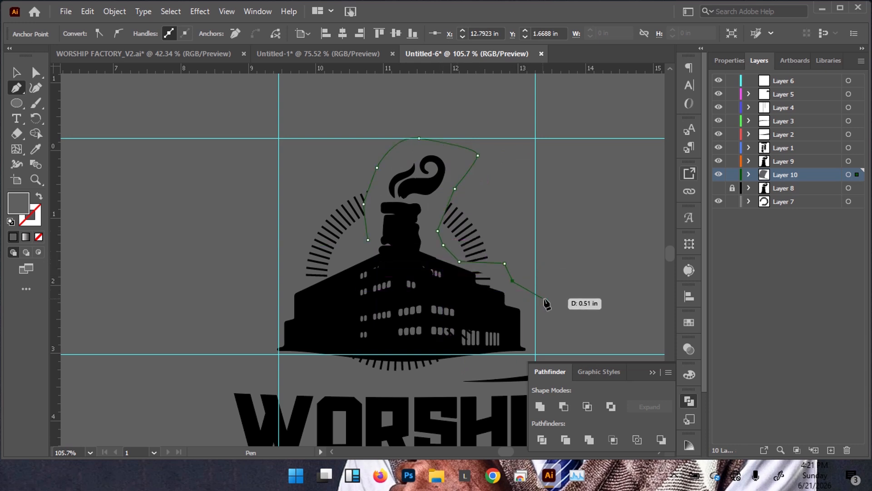
left_click(566, 311)
left_click(566, 335)
left_click(490, 372)
left_click(392, 389)
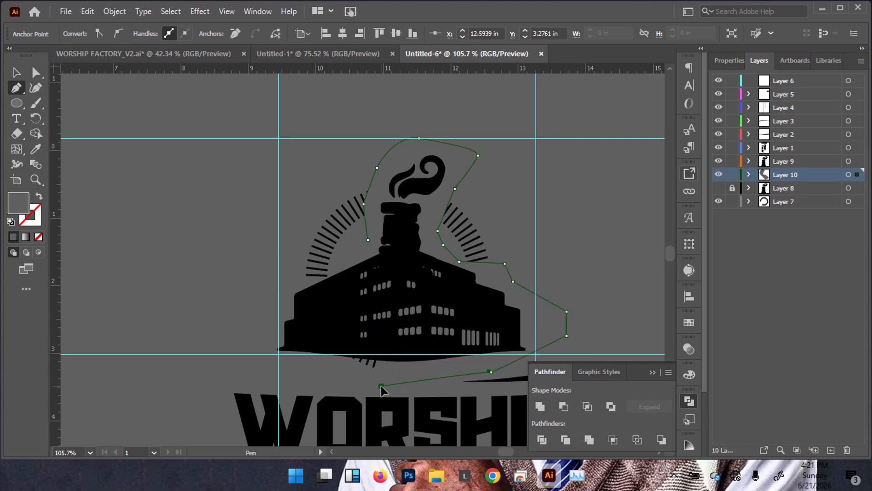
left_click(244, 365)
left_click(219, 315)
left_click(255, 234)
left_click(297, 255)
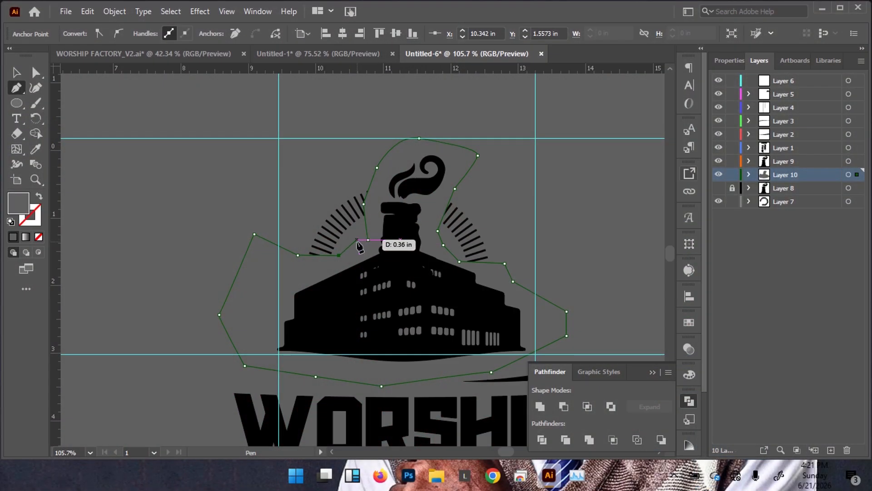
left_click(357, 239)
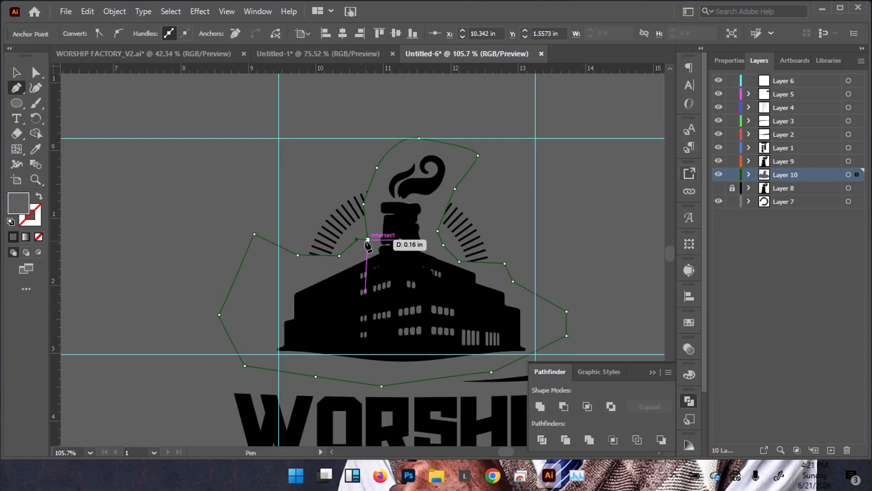
key("v")
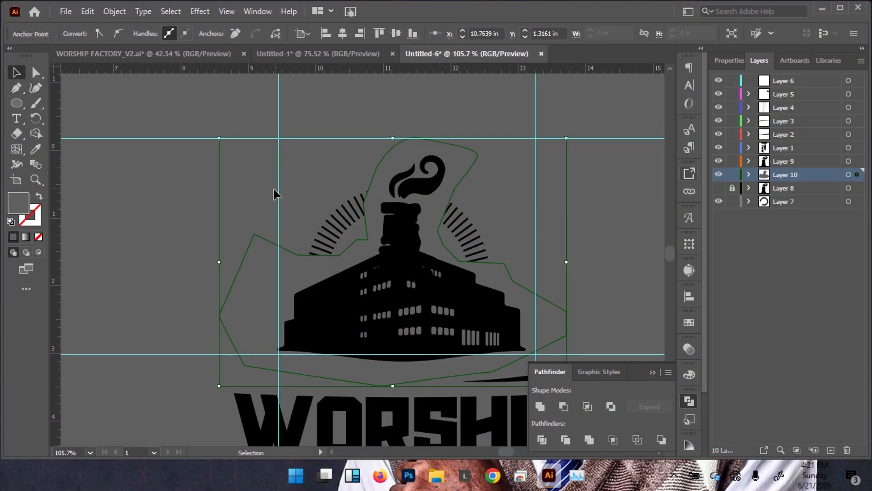
left_click(157, 199)
Pull the grey mask's two anchor points left of the smoke and chimney outward to cover more of the left rays
left_click_drag(464, 231, 434, 206)
left_click(390, 178)
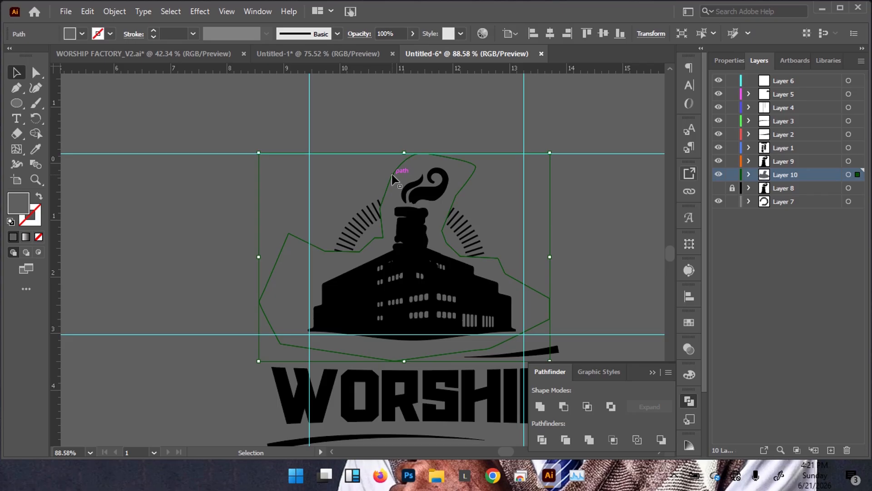
key("a")
left_click_drag(394, 178, 323, 199)
left_click_drag(379, 208, 534, 248)
key("v")
left_click(301, 215)
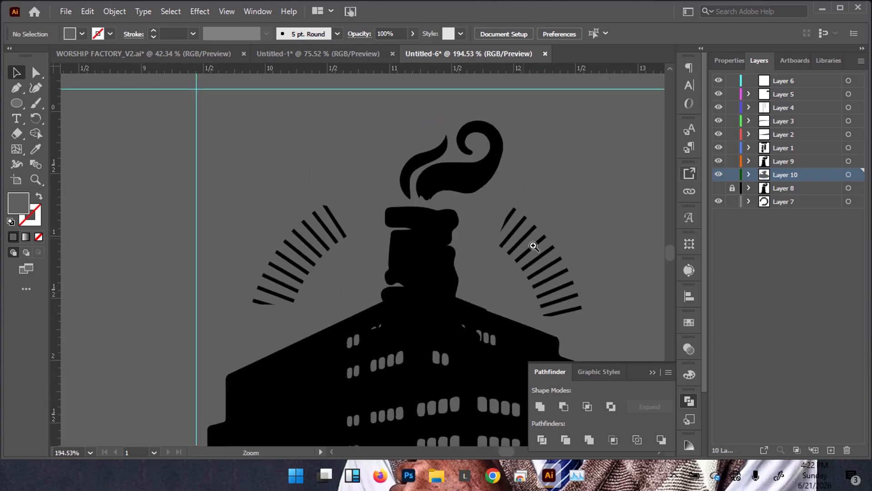
Scale the ring of rays down slightly about its centre and move the mask's two chimney-side anchors right to uncover more left rays
left_click(535, 248)
left_click_drag(512, 183, 496, 182)
left_click(343, 180)
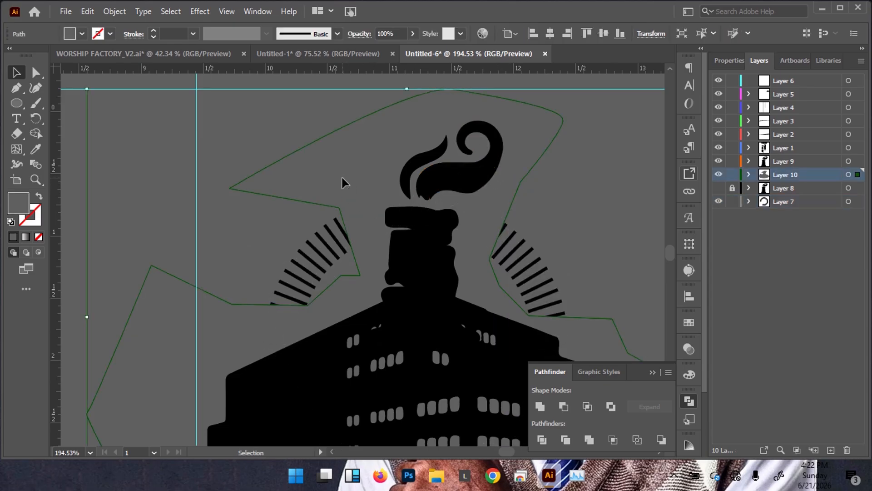
key("a")
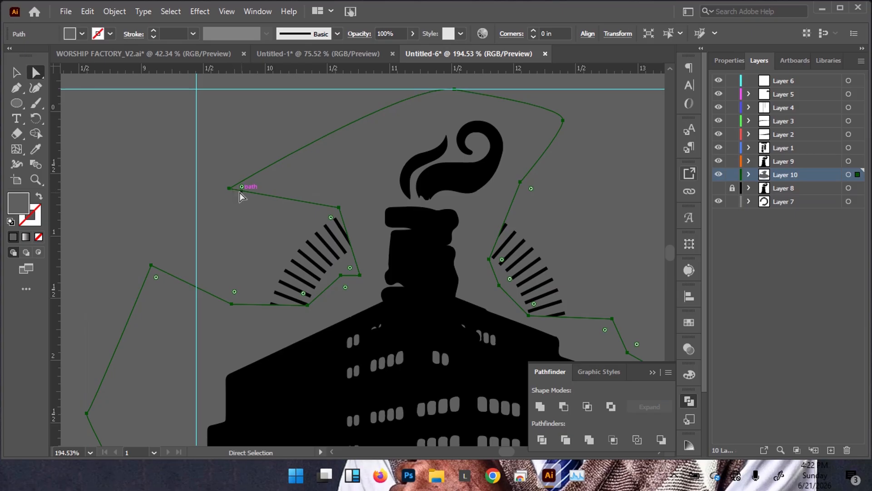
left_click_drag(340, 208, 353, 199)
left_click_drag(358, 277, 372, 266)
left_click(372, 266)
key("v")
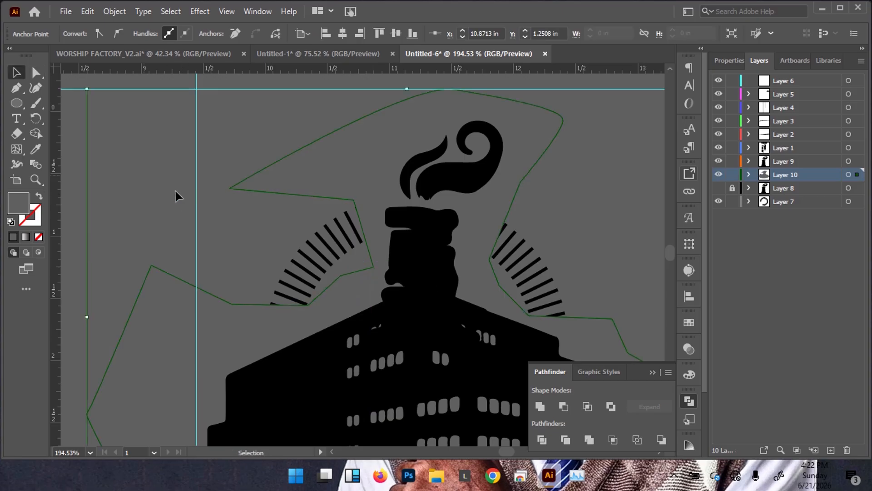
left_click(175, 191)
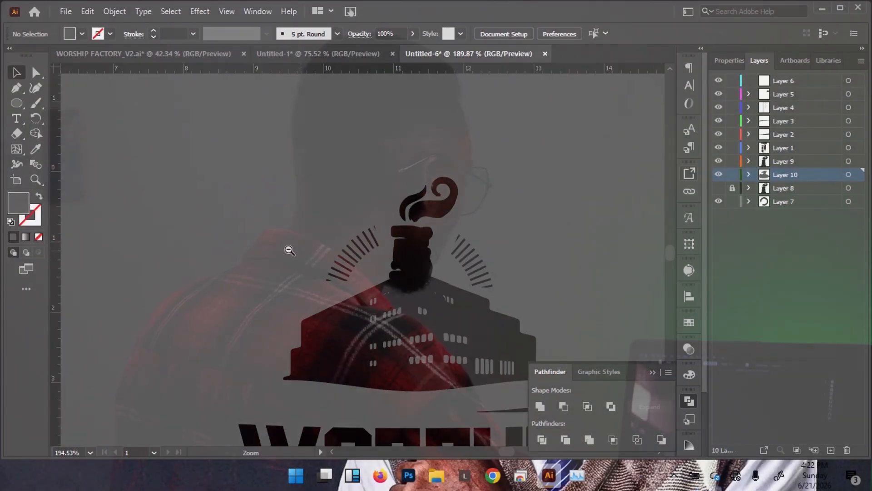
Review the factory emblem with its chimney, smoke and masked rays together with the lettering below
left_click_drag(390, 272, 260, 290)
mouse_move(464, 329)
left_mouse_down()
mouse_move(380, 317)
mouse_move(455, 317)
left_mouse_up()
key("ctrl+;")
left_click_drag(412, 366, 430, 228)
left_click_drag(419, 184, 576, 130)
left_click_drag(480, 133, 479, 297)
mouse_move(441, 271)
left_mouse_down()
mouse_move(453, 270)
mouse_move(426, 269)
left_mouse_up()
left_click_drag(427, 270, 473, 175)
left_click_drag(474, 175, 479, 241)
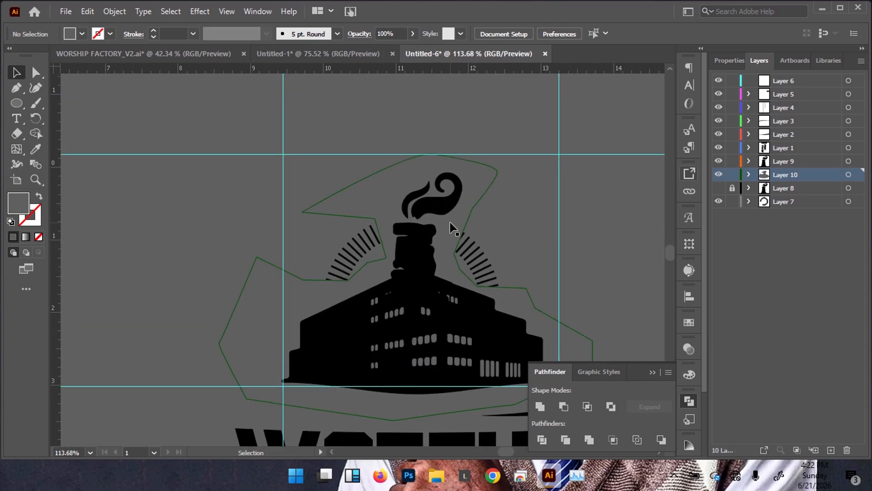
Convert the ring-of-rays text around the chimney to outlines
left_click(472, 261)
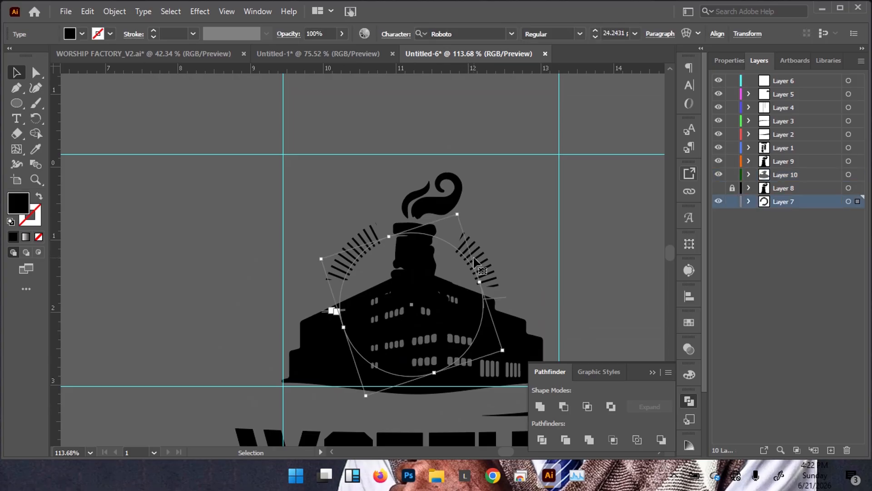
right_click(475, 266)
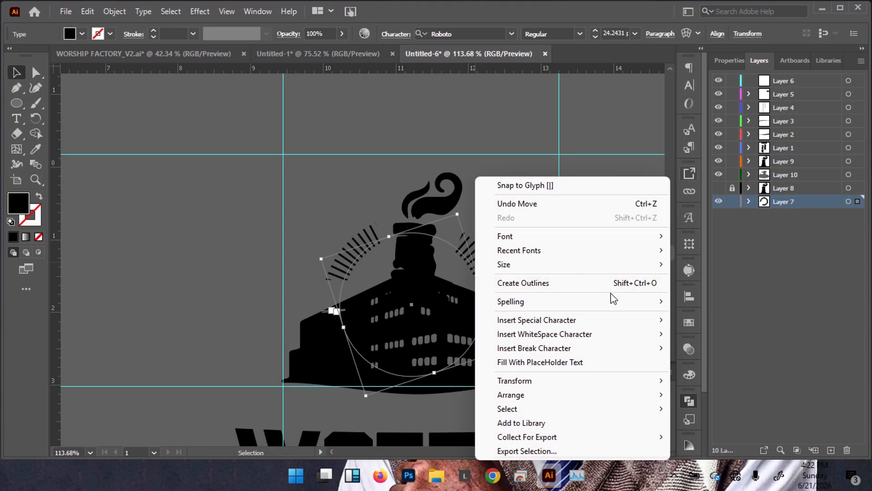
left_click(564, 282)
left_click(519, 153)
left_click(495, 272)
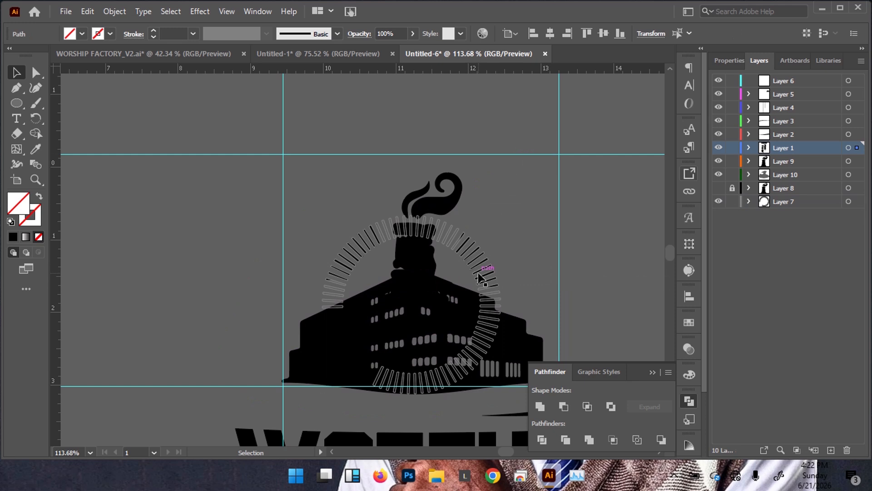
Try to divide the outlined rays with the grey mask using Pathfinder Divide, and undo the mask's deletion
left_click(475, 192)
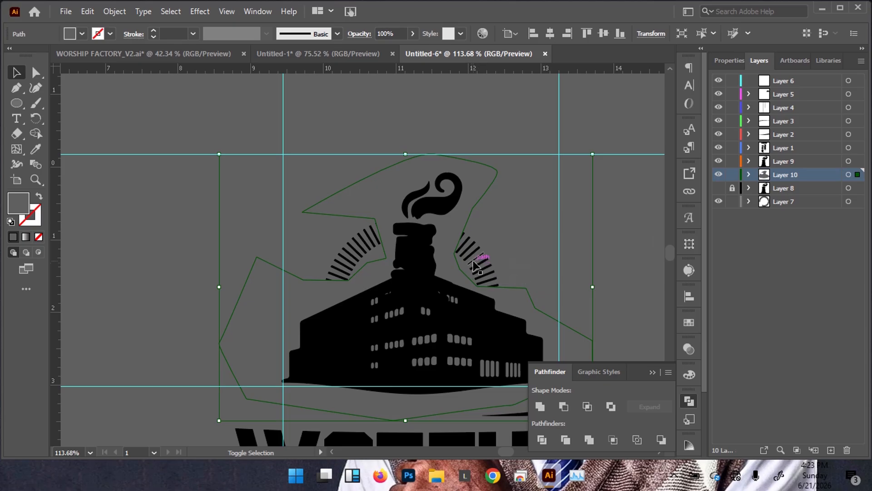
left_click(810, 203, "ctrl")
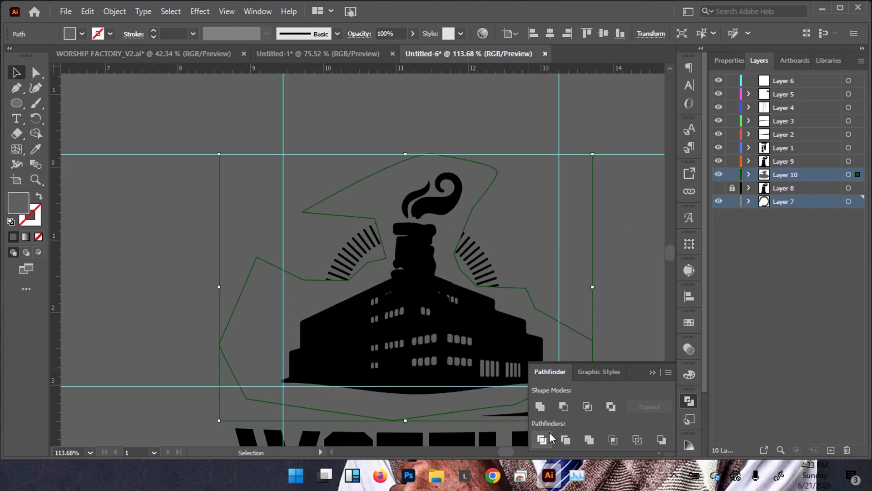
left_click(542, 443)
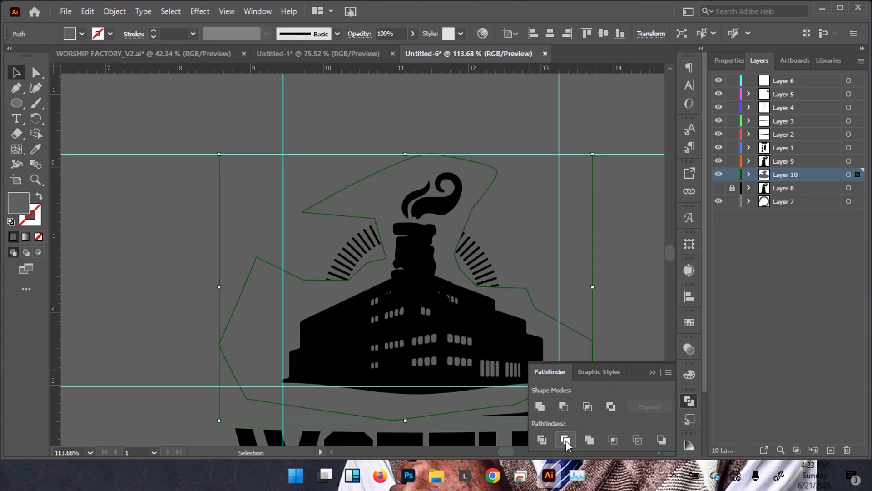
left_click(732, 59)
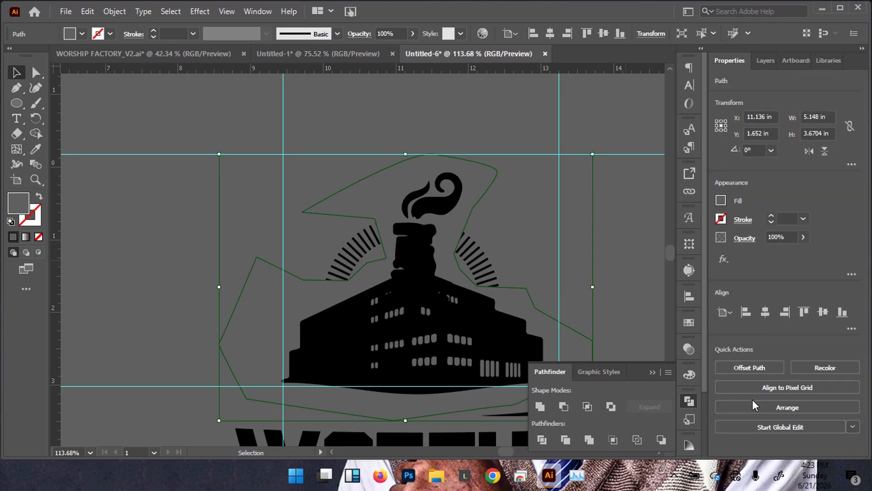
left_click(609, 208)
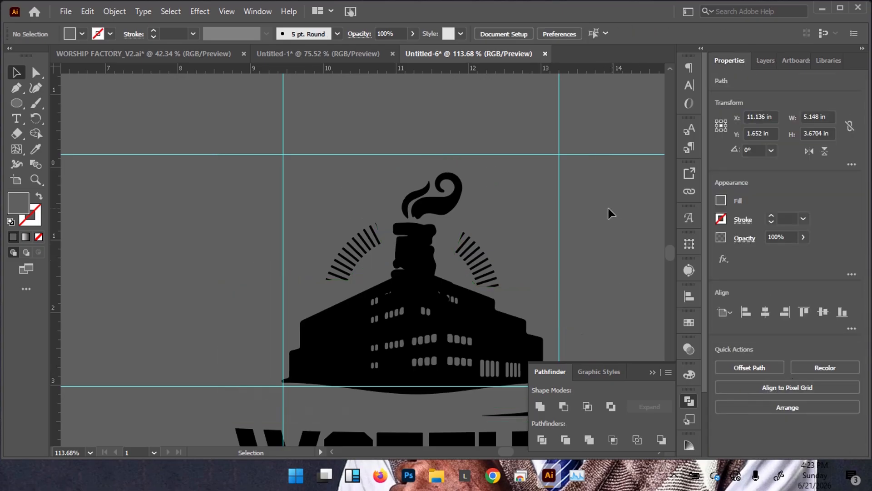
left_click(460, 224)
key("Delete")
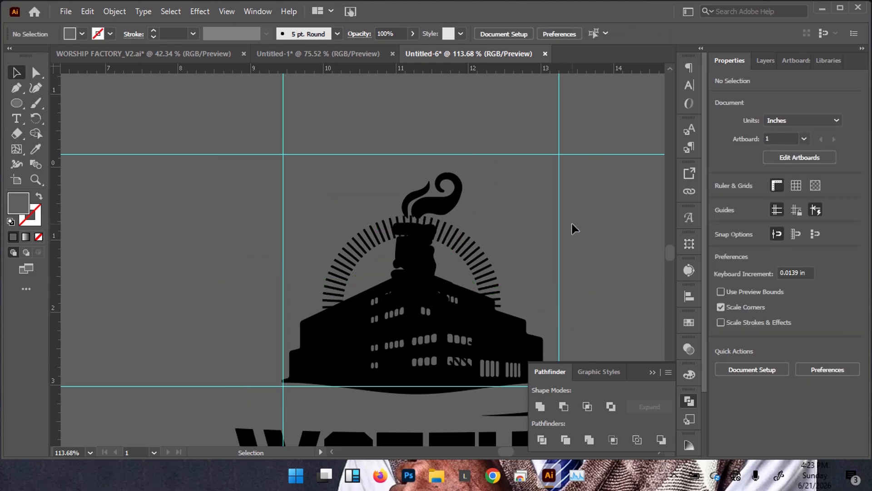
key("ctrl+z")
Divide the ring of rays with the grey mask using Pathfinder Divide and release the resulting pieces
left_click(763, 61)
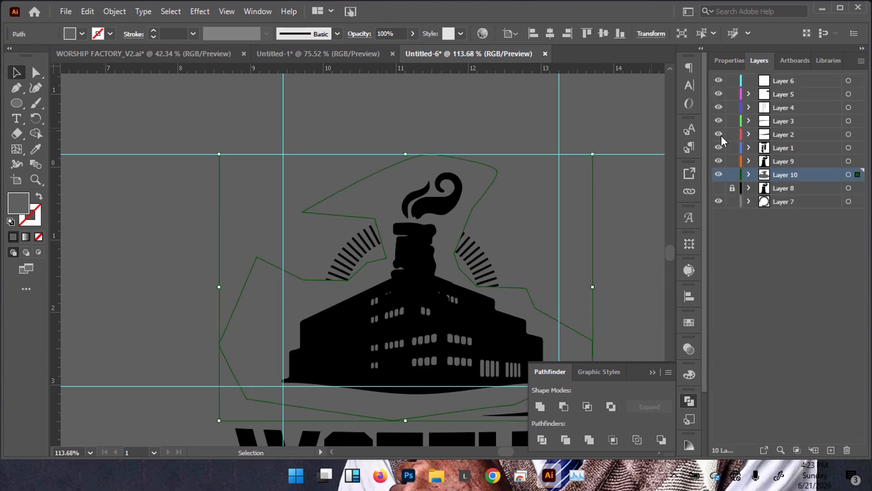
left_click(848, 201, "shift")
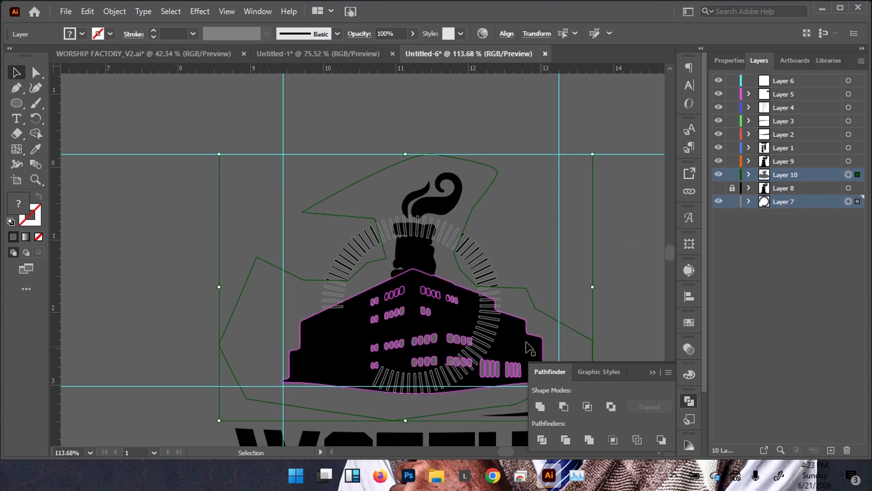
left_click(544, 441)
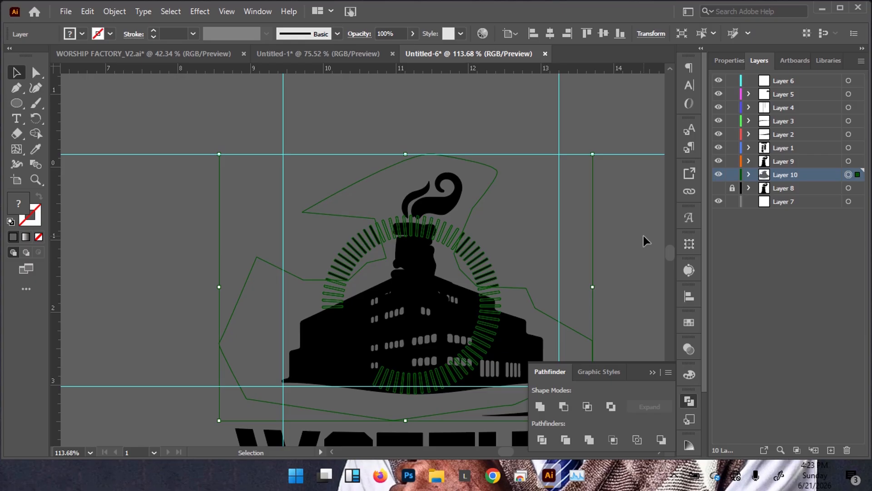
left_click(728, 61)
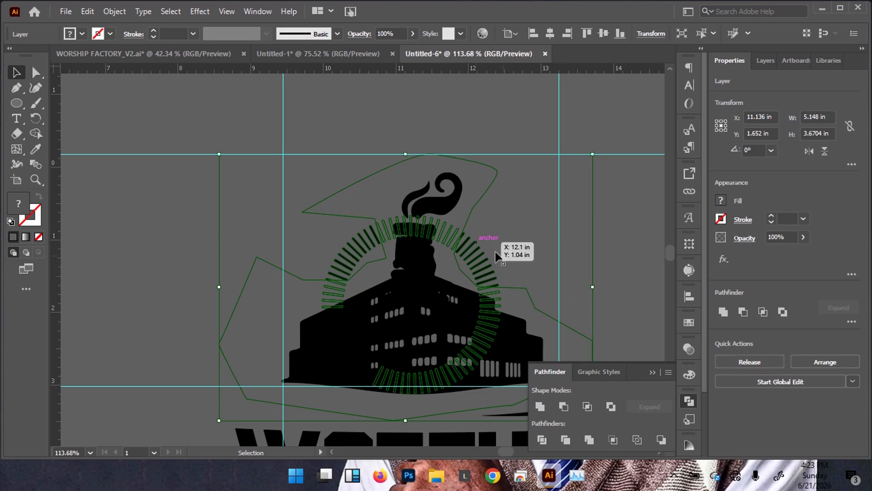
left_click(741, 361)
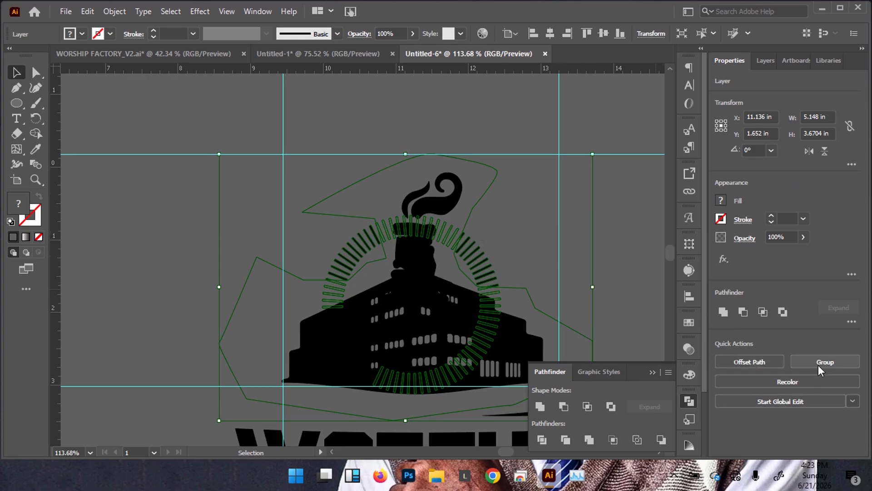
left_click(618, 274)
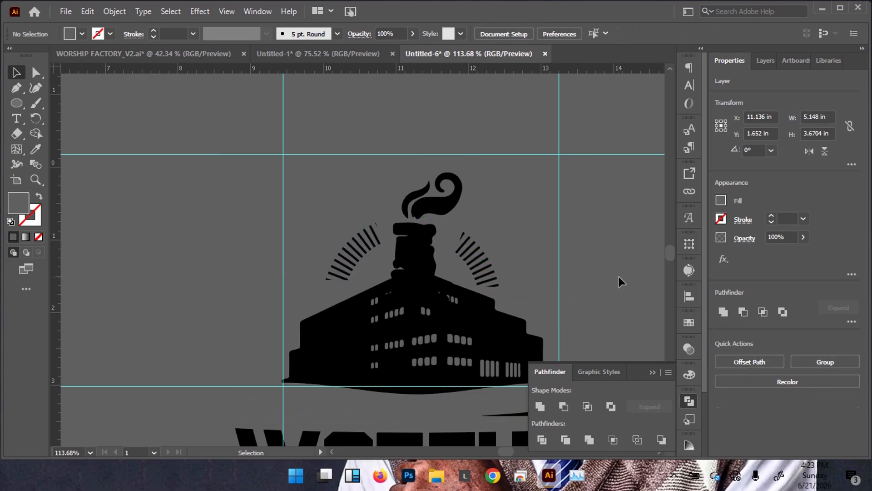
Delete the large grey mask piece left around the smoke, chimney and factory
left_click(448, 231)
left_click(825, 415)
left_click_drag(535, 220, 619, 210)
left_click(619, 211)
left_click_drag(467, 300, 535, 273)
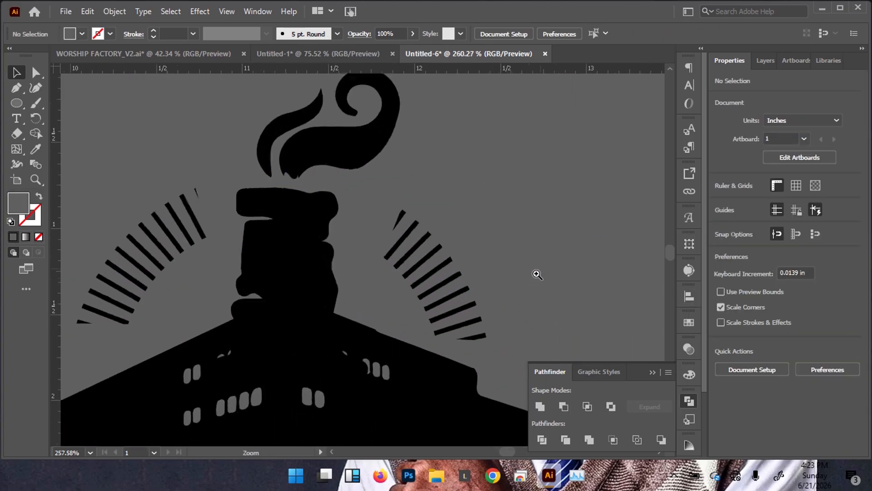
left_click_drag(348, 237, 368, 233)
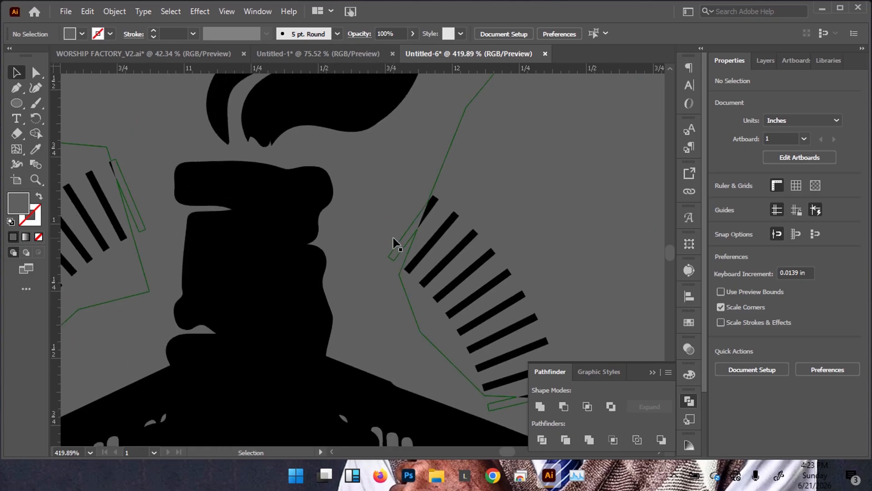
left_click(393, 238)
key("Delete")
Delete the grey ray pieces between the chimney and the right group of rays, keeping the black fragment
left_click(404, 234)
key("Delete")
left_click(394, 220)
key("Delete")
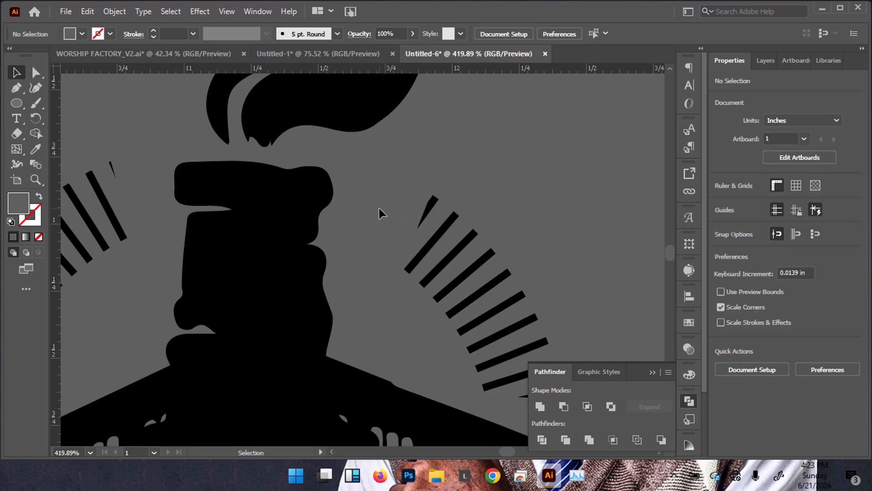
left_click(359, 233)
key("Delete")
left_click_drag(426, 214, 350, 160)
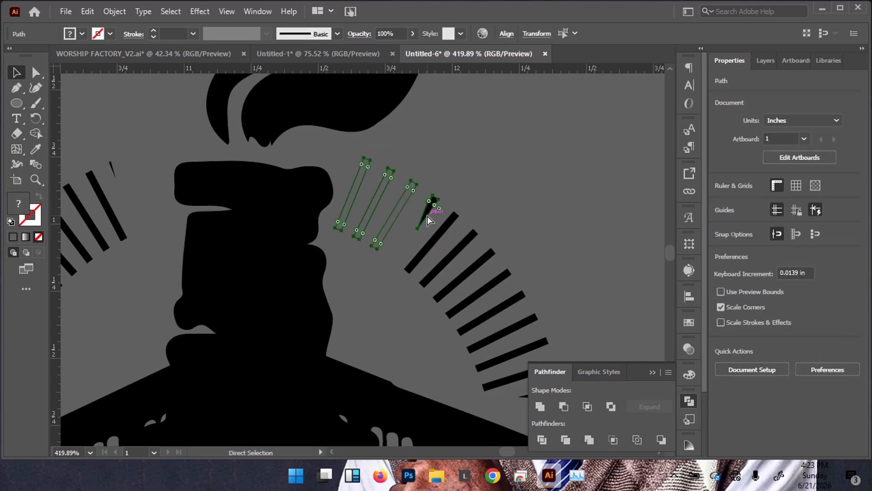
left_click_drag(398, 255, 399, 254)
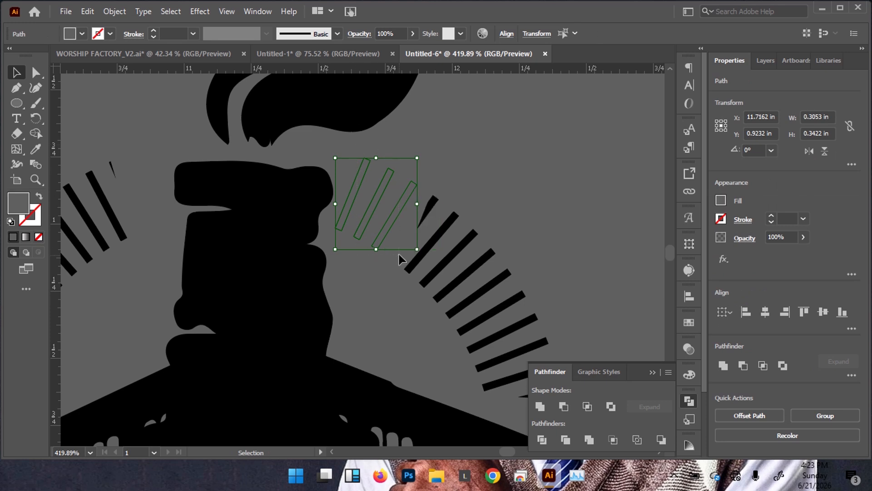
key("Delete")
Delete the grey ray pieces between the left group of rays and the chimney
left_click_drag(174, 197, 259, 209)
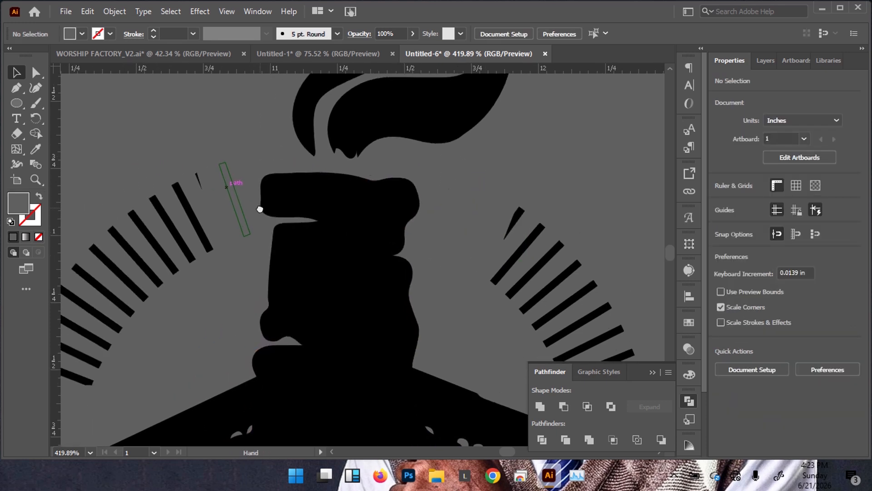
left_click_drag(253, 241, 250, 231)
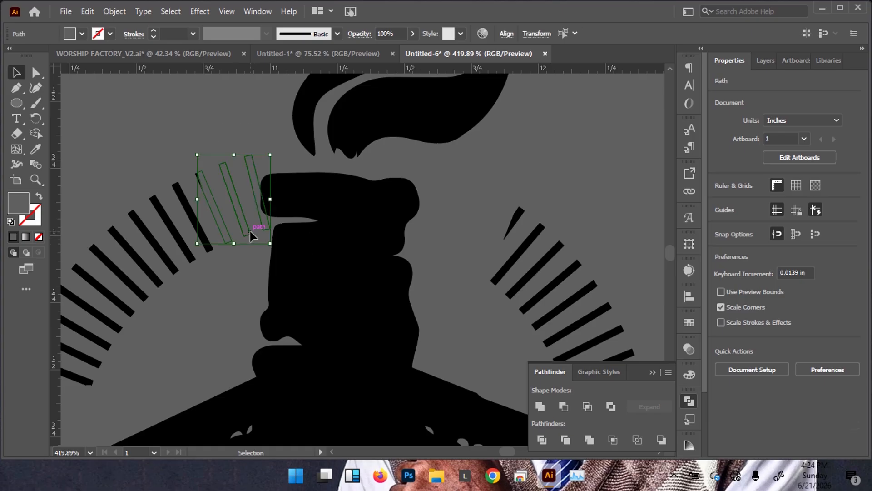
key("Delete")
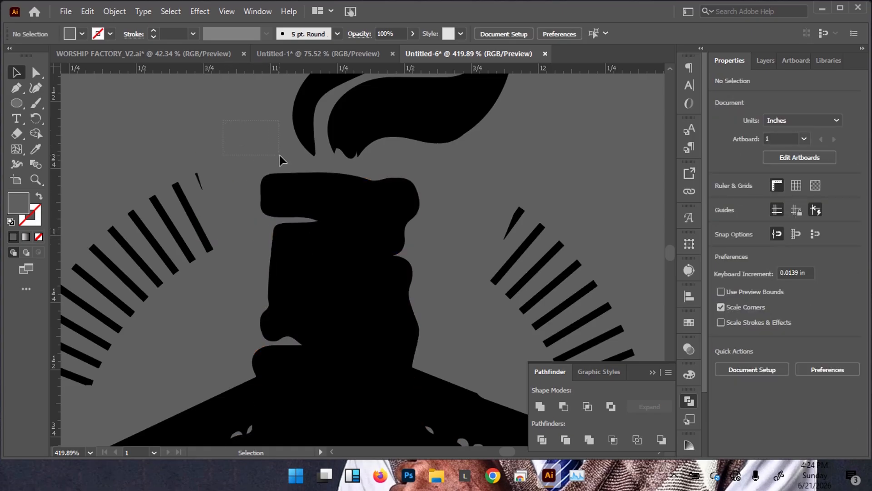
left_click_drag(223, 121, 282, 156)
key("Delete")
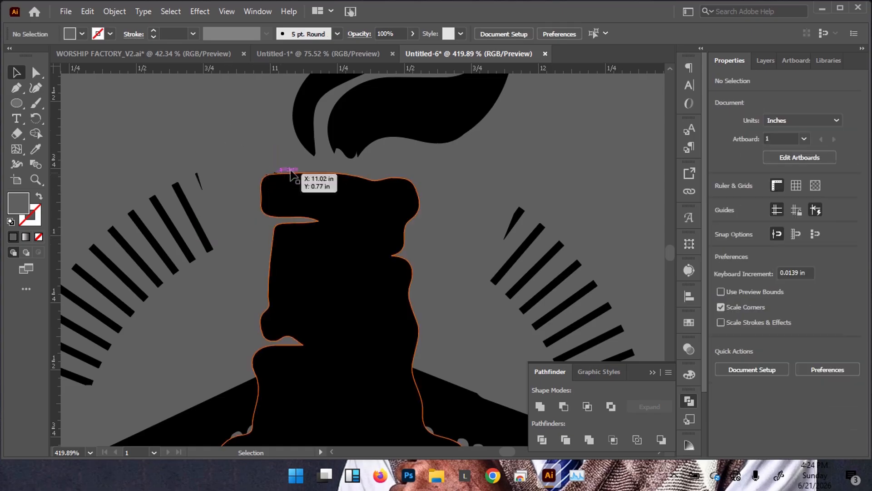
Delete the hidden grey ray pieces along the top edge of the chimney
left_click_drag(301, 172, 363, 182)
key("Delete")
key("Delete")
key("Delete")
left_click(387, 172)
key("Delete")
left_click(400, 169)
key("Delete")
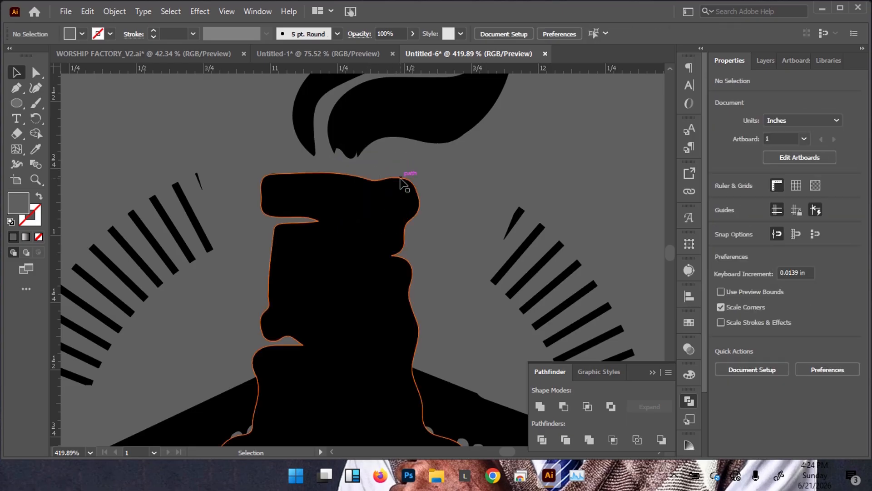
left_click(401, 178)
key("Delete")
Delete the grey ray piece beside the chimney's upper right corner
left_click_drag(469, 160, 330, 184)
left_click(439, 172)
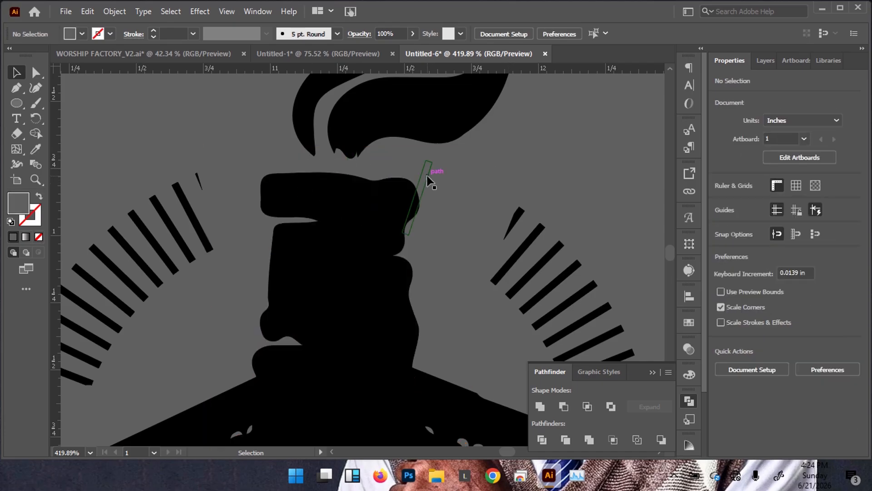
left_click_drag(424, 178, 424, 179)
left_click(483, 150)
left_click(426, 178)
key("Delete")
Delete the selection around the chimney top and smoke, and undo that deletion
left_click_drag(264, 155, 369, 180)
key("Delete")
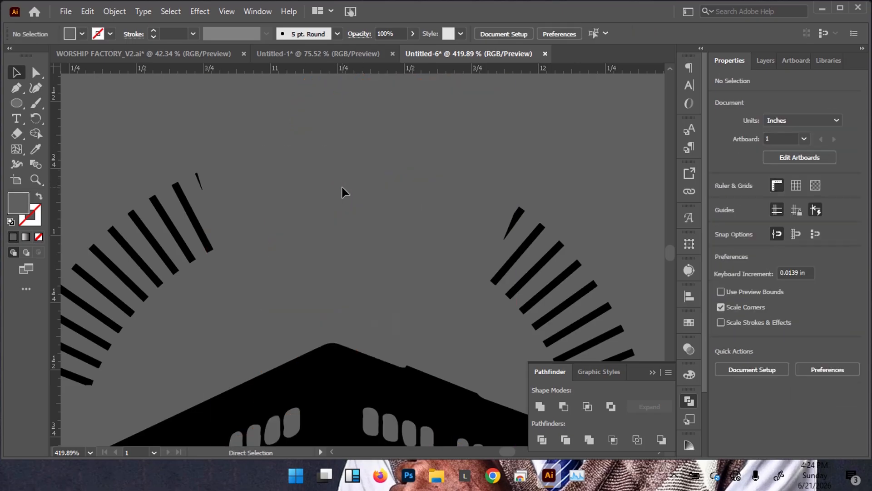
key("ctrl+z")
Delete the remaining grey ray pieces in the gap between the smoke and the chimney top
left_click(287, 164)
left_click(307, 166)
left_click(311, 160)
left_click(326, 170)
key("Delete")
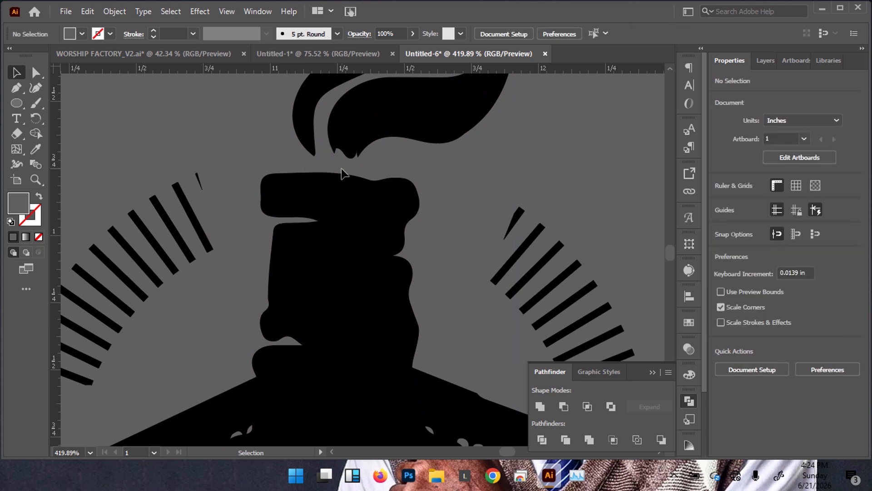
left_click(354, 167)
key("Delete")
left_click(375, 172)
key("Delete")
left_click_drag(521, 162, 555, 215)
left_click(598, 147)
Raise the bottom-centre anchor point of the chimney shape straight up to Y 1.5416 in to uncover the factory windows
left_click_drag(476, 178, 348, 190)
left_click_drag(480, 225, 633, 149)
left_click(419, 153)
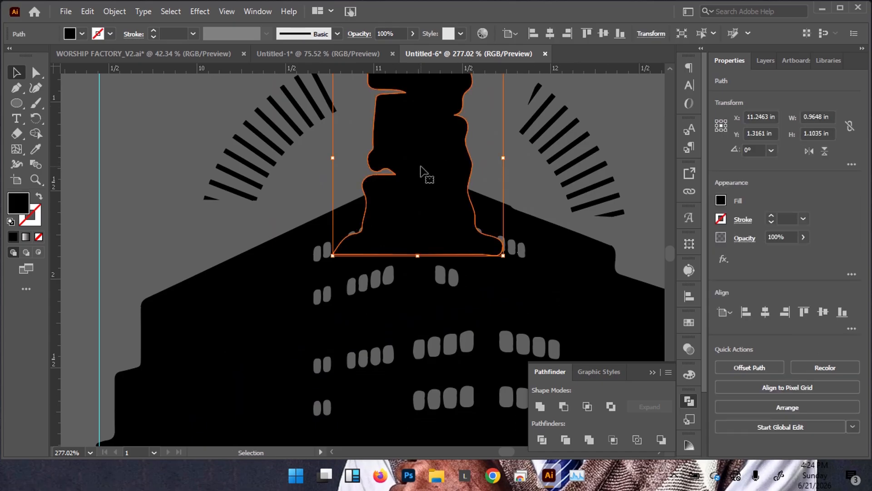
key("p")
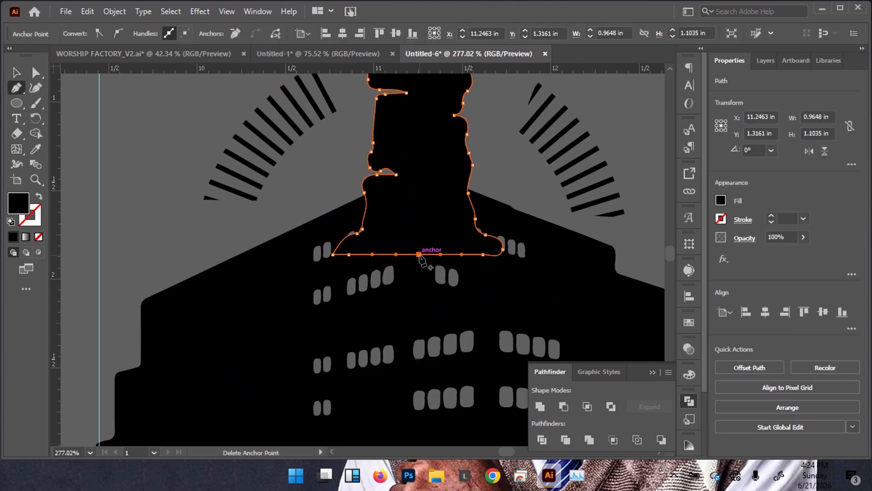
key("a")
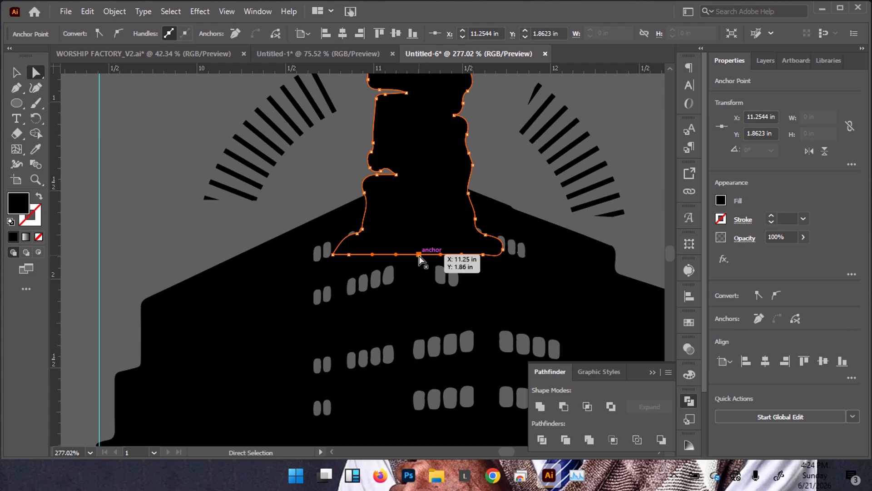
left_click_drag(419, 254, 419, 198)
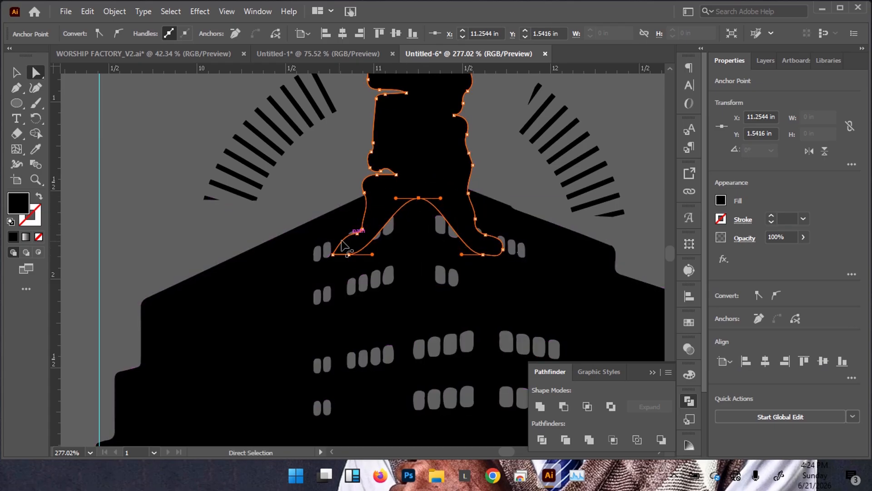
Move the anchor points of the chimney base's left foot upward, clear of the factory windows
scroll(377, 233, "up", 3)
left_click(361, 232, "shift")
left_click(303, 282)
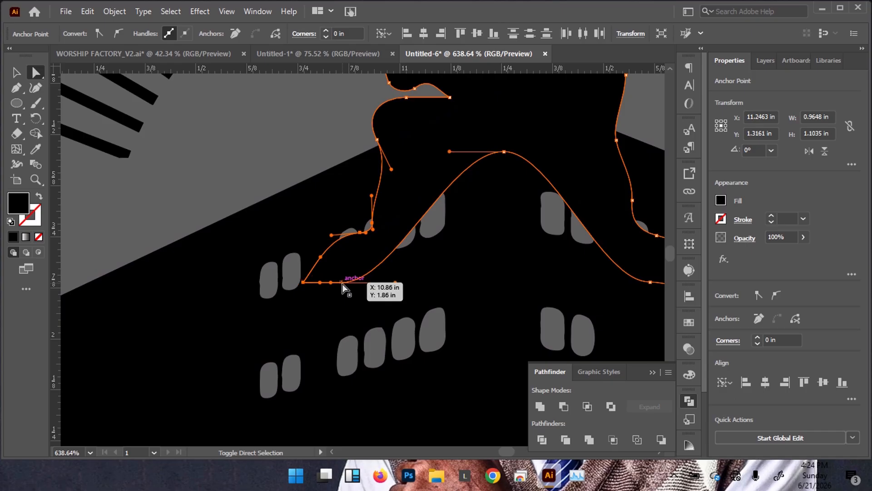
left_click_drag(342, 282, 330, 219)
left_click(360, 160)
left_click_drag(360, 160, 363, 182)
Move the anchor points of the chimney base's right foot up and slightly outward, clear of the factory windows
left_click_drag(452, 193, 302, 248)
left_click(481, 253)
left_click(505, 290, "shift")
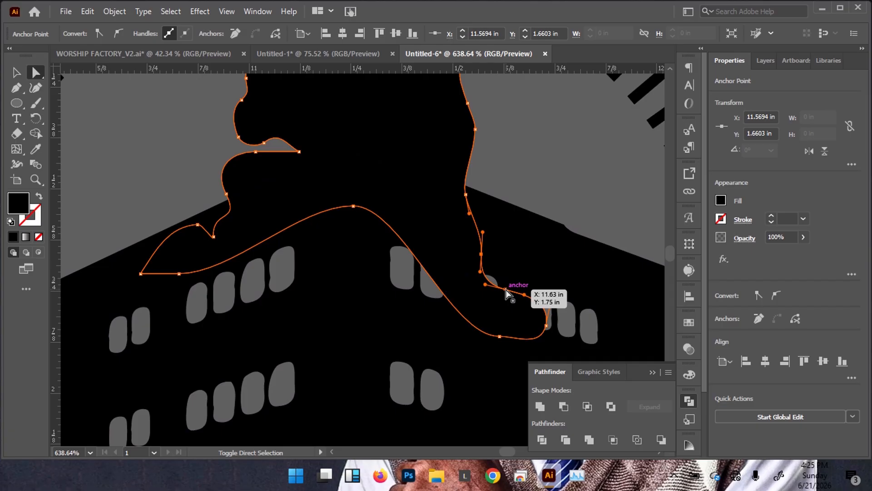
left_click(546, 326, "shift")
left_click_drag(500, 337, 532, 273)
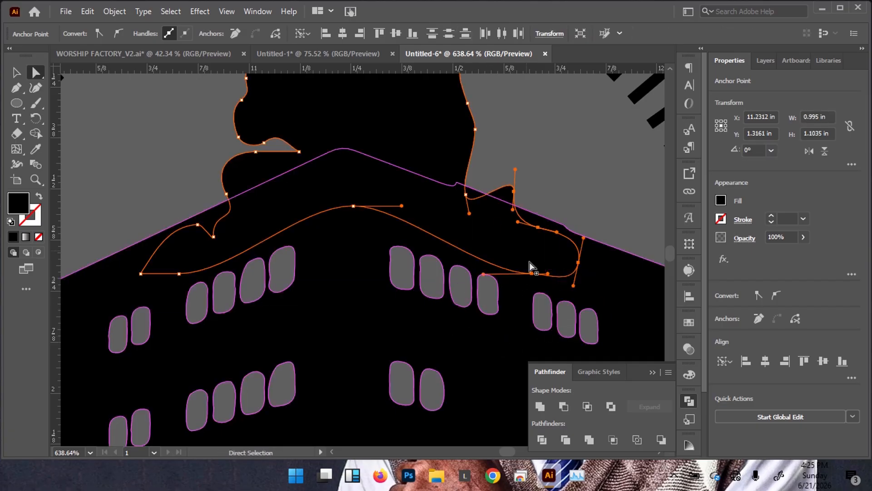
left_click(514, 191)
left_click_drag(514, 191, 168, 238)
key("v")
left_click(231, 221)
Scale the vertical FACTORY lettering, its lines and EST 2019 down to about 3.67 x 6.75 in and centre them beneath WORSHIP
left_click_drag(428, 217, 197, 254)
left_click_drag(343, 274, 273, 282)
left_click_drag(336, 304, 321, 259)
left_click_drag(384, 250, 512, 219)
left_click_drag(407, 280, 333, 221)
left_click_drag(468, 387, 467, 401)
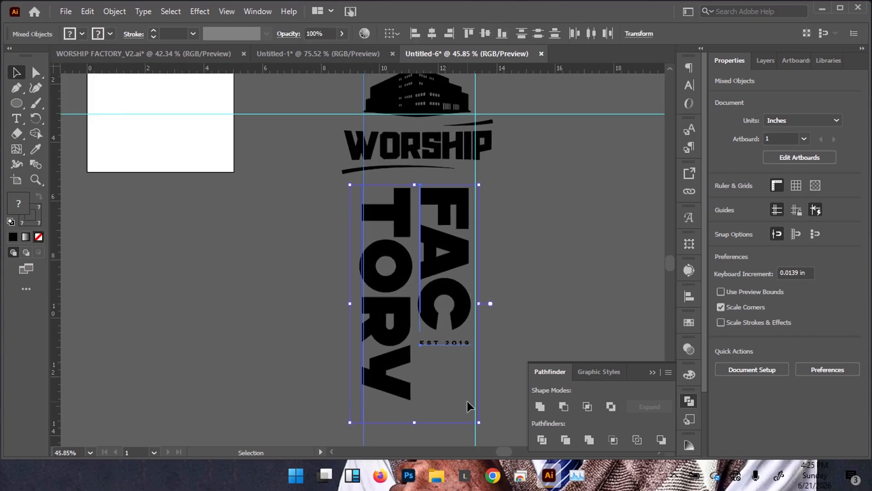
scroll(364, 423, "down", 3)
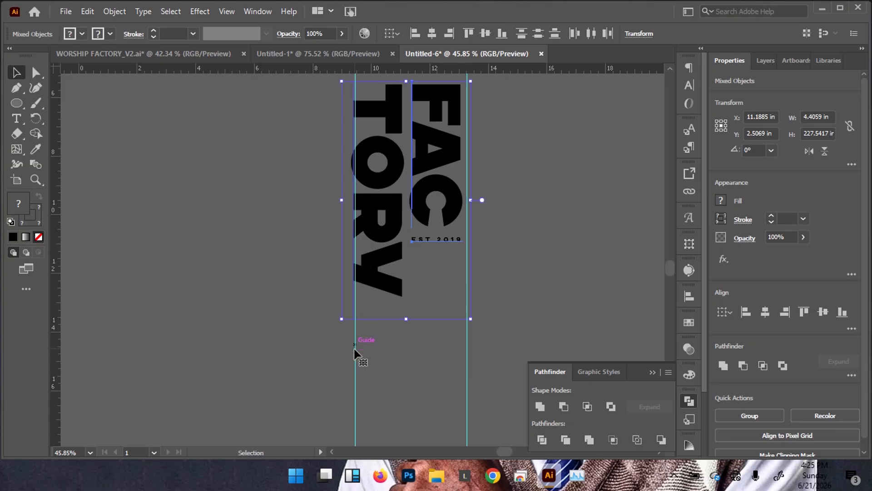
left_click(355, 399, "shift")
left_click_drag(452, 270, 347, 296)
left_click_drag(389, 225, 354, 287)
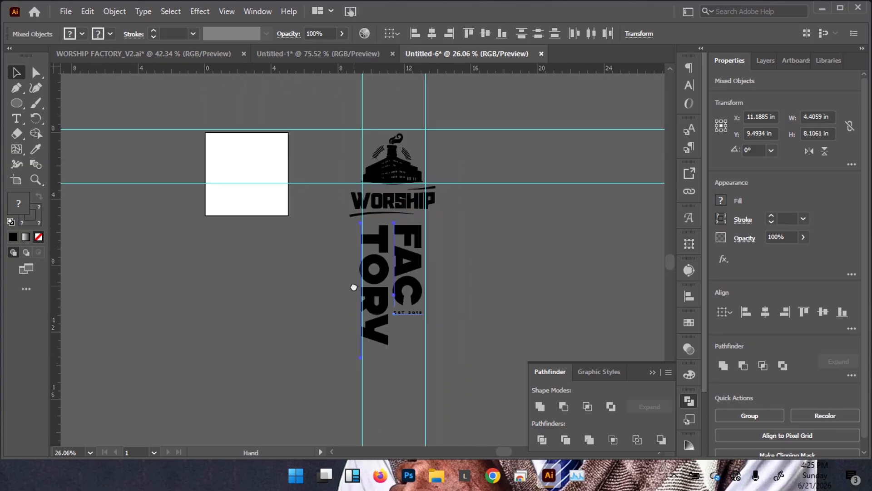
left_click_drag(375, 253, 432, 224)
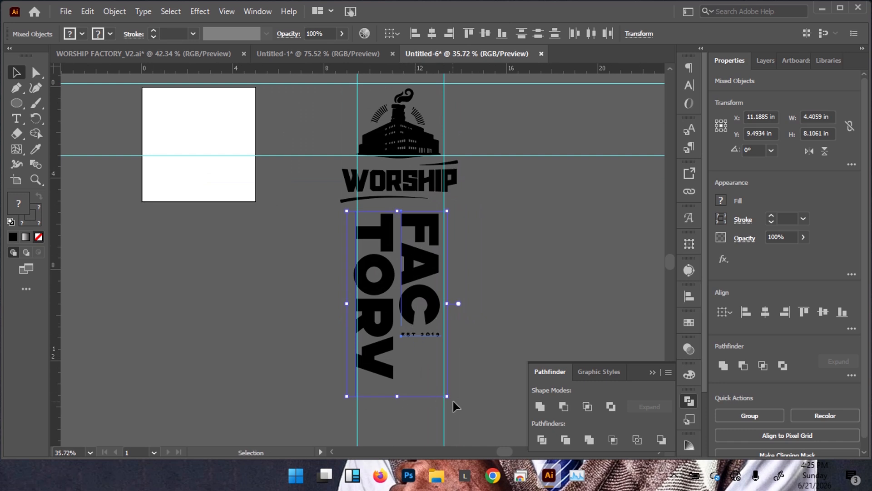
left_click_drag(405, 335, 440, 319)
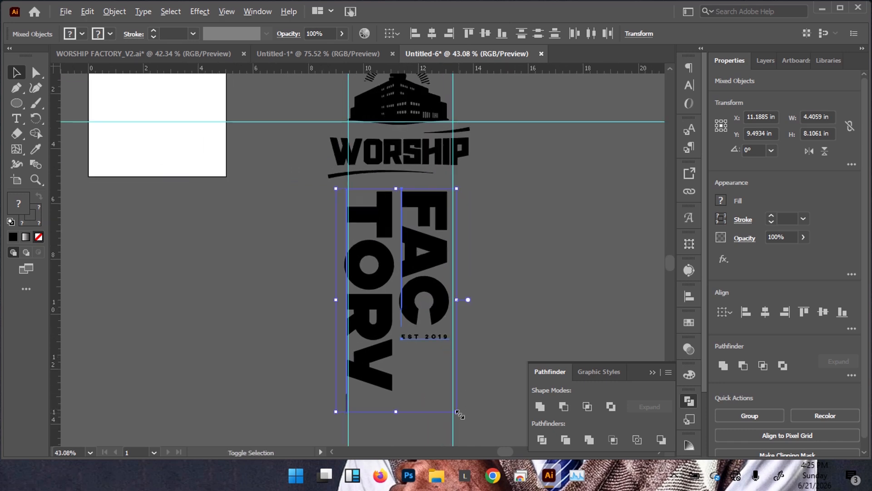
left_click_drag(457, 411, 445, 396)
left_click_drag(410, 271, 414, 253)
left_click_drag(413, 247, 412, 247)
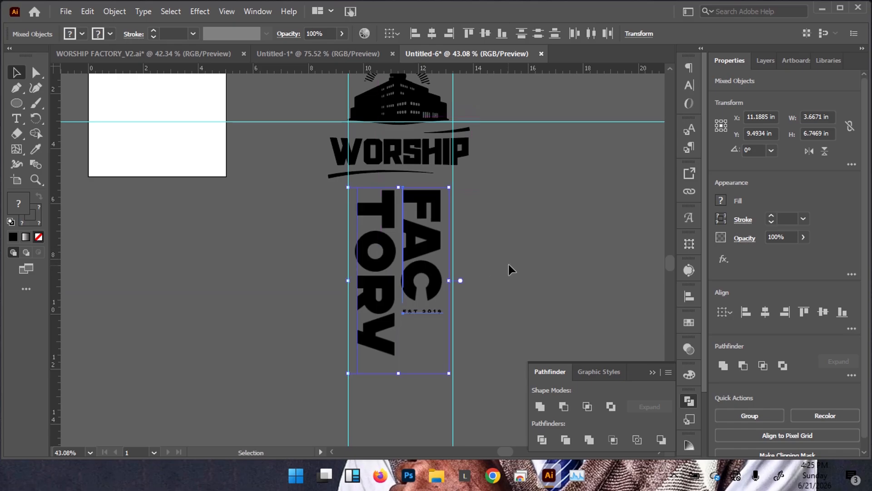
left_click(509, 260)
Duplicate the whole logo into the empty area below the artboard
left_click_drag(437, 189, 300, 220)
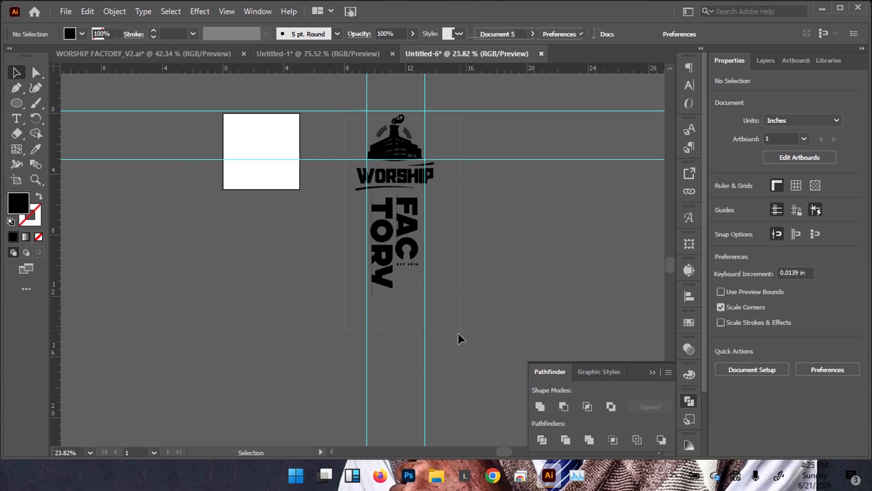
key("ctrl+a")
left_click_drag(398, 218, 274, 315)
key("ctrl+z")
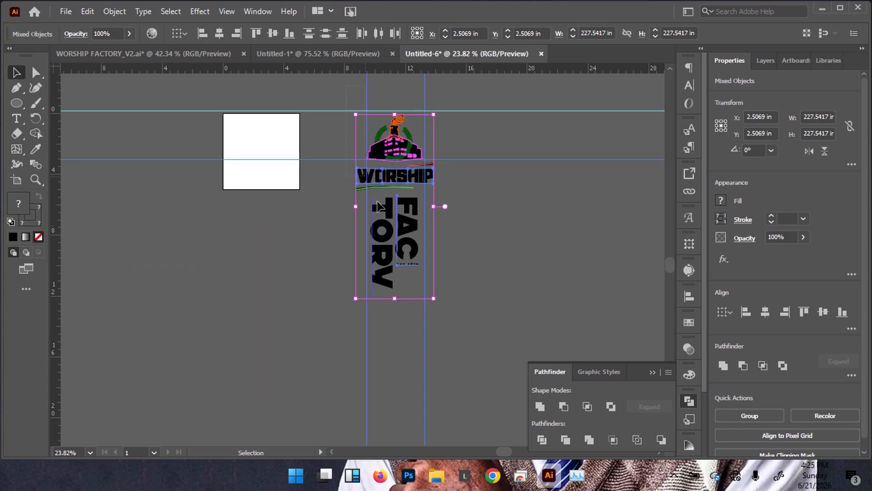
left_click_drag(407, 221, 277, 339)
left_click(257, 286)
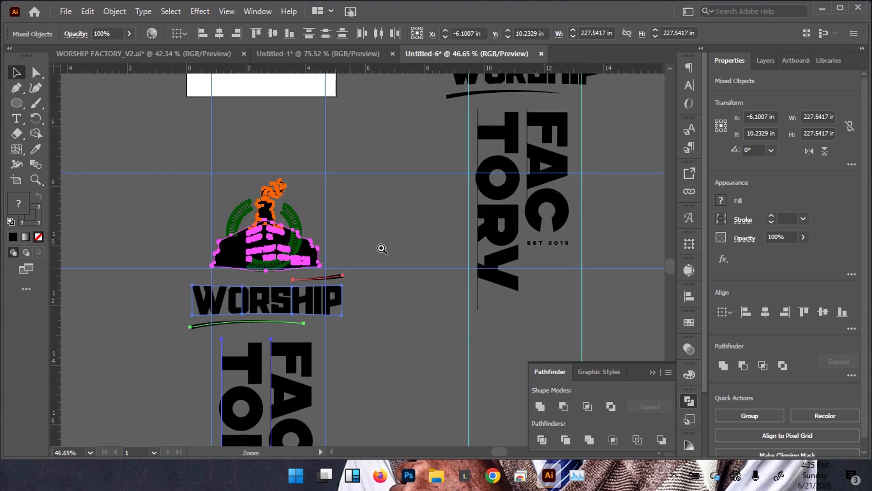
left_click(184, 365)
Outline the strokes of the two curved swooshes above and below WORSHIP in the duplicated logo
left_click(240, 324)
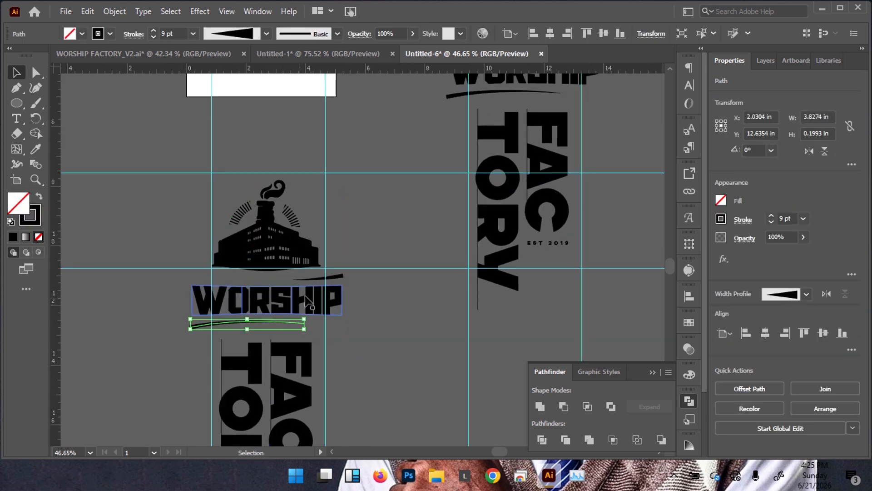
left_click(331, 277, "shift")
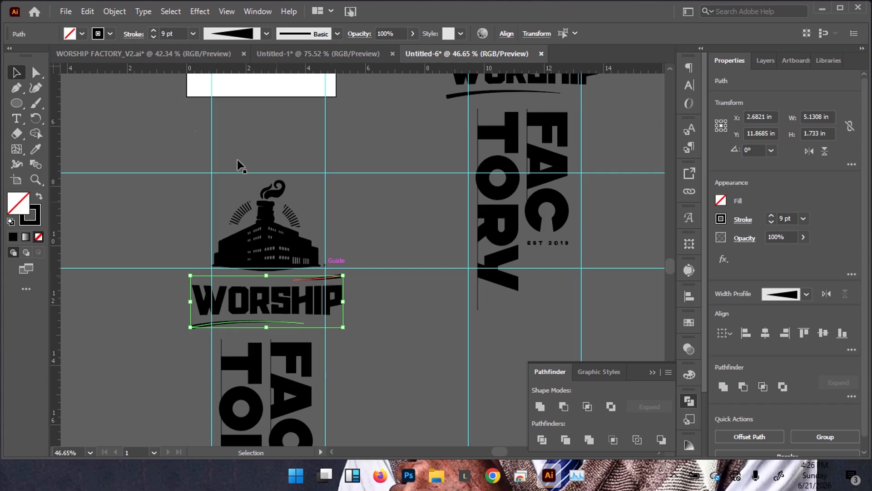
left_click(114, 11)
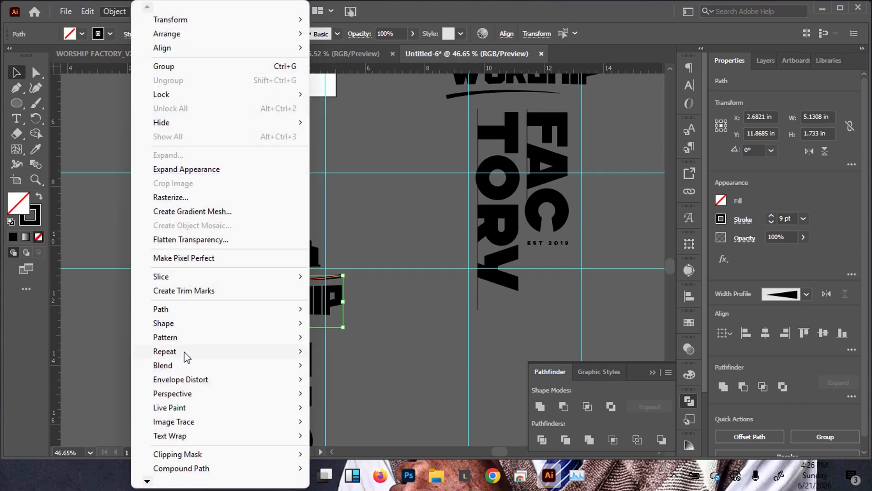
mouse_move(240, 326)
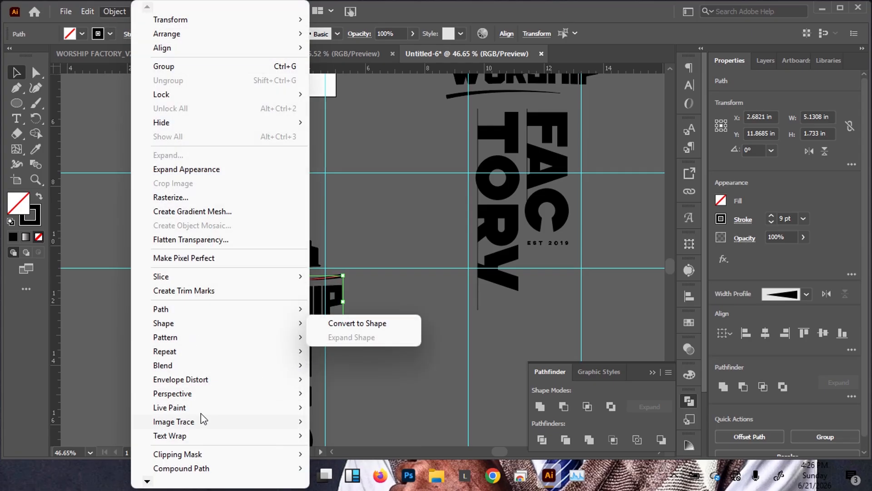
mouse_move(211, 311)
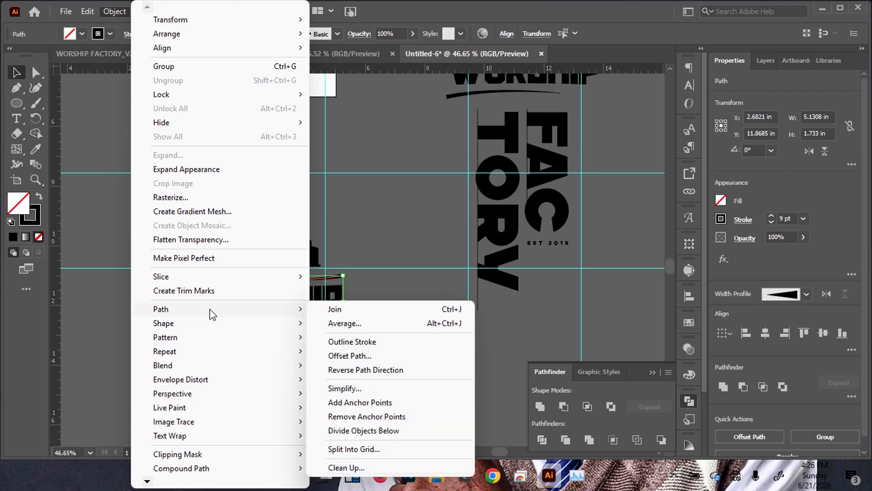
left_click(379, 345)
left_click(390, 312)
Outline the strokes of the two vertical lines beside the FAC and TORY lettering in the duplicate
left_click_drag(252, 350, 366, 309)
left_click_drag(235, 376, 276, 223)
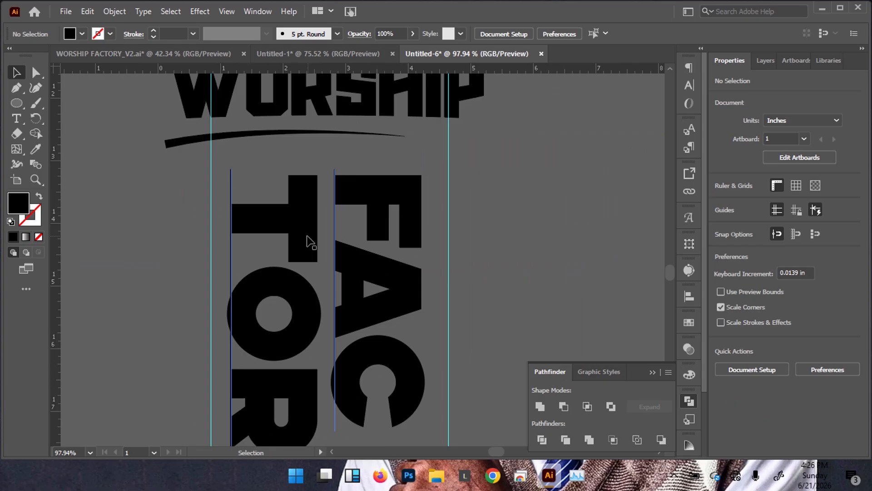
left_click(337, 236)
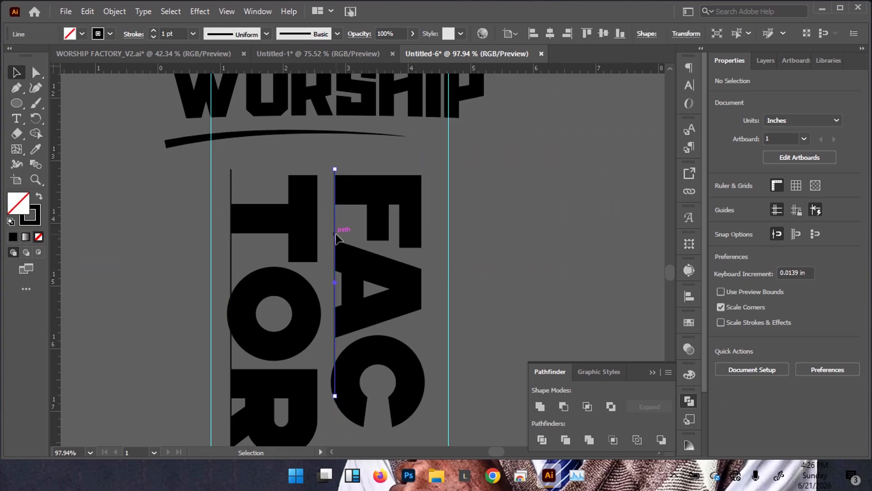
left_click(231, 272, "shift")
left_click(121, 12)
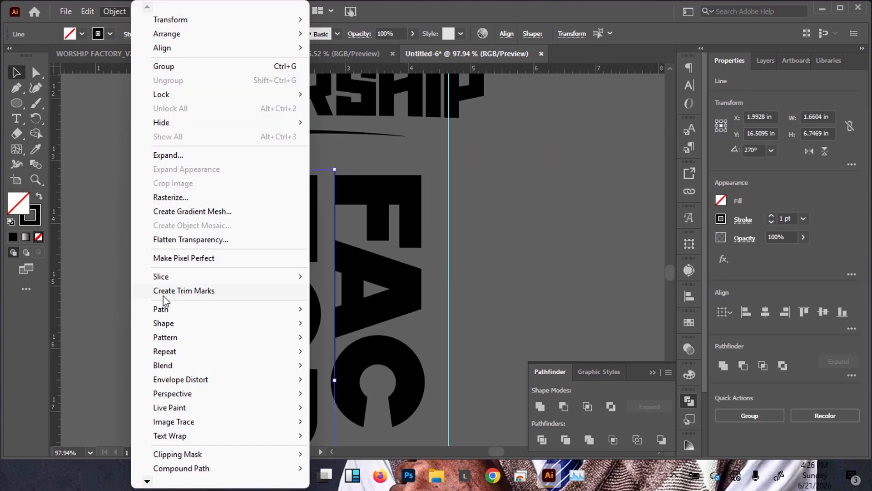
mouse_move(186, 310)
left_click(362, 342)
mouse_move(383, 230)
left_mouse_down()
mouse_move(163, 276)
mouse_move(285, 274)
left_mouse_up()
left_click(425, 245)
Delete the tiny stray shapes beside the factory in the duplicated logo
left_click_drag(390, 200, 318, 207)
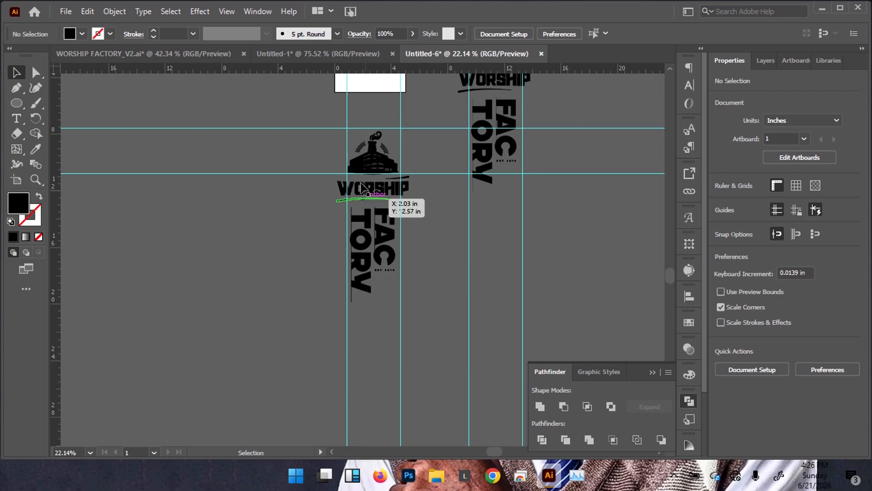
left_click_drag(403, 317, 404, 319)
left_click_drag(364, 224, 364, 317)
left_click_drag(363, 259, 475, 205)
left_click_drag(396, 250, 389, 335)
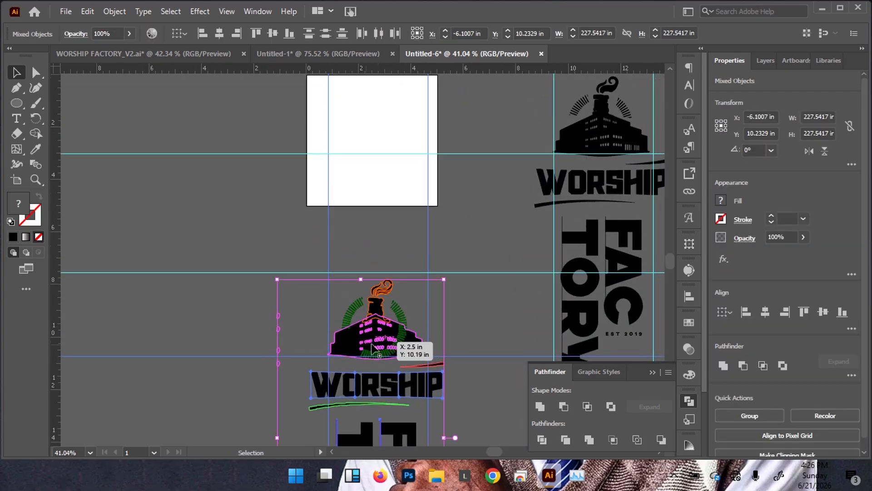
left_click(261, 325)
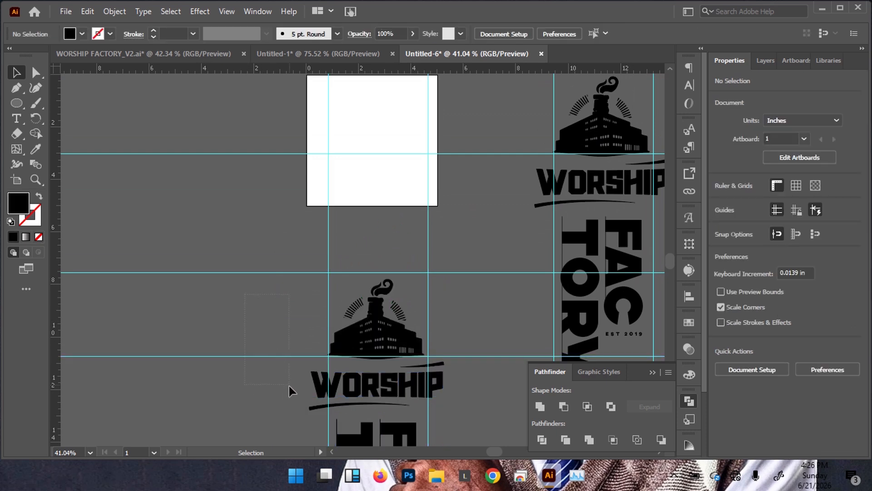
left_click_drag(289, 385, 293, 396)
key("Delete")
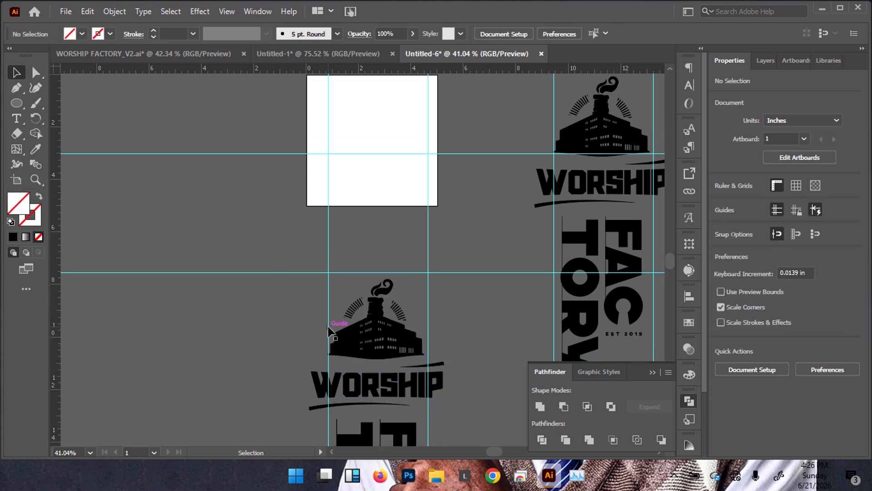
Scale the duplicated logo down proportionally to about the width between its vertical guides and move it up onto the artboard
left_click_drag(382, 310, 187, 320)
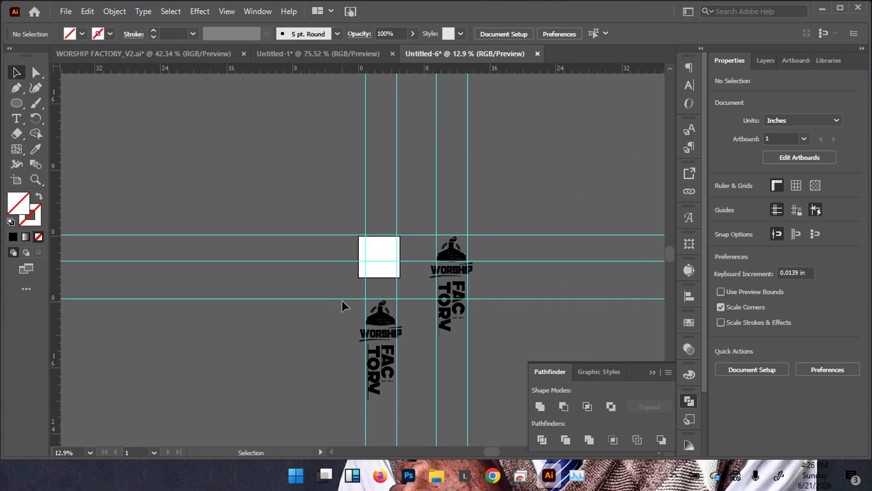
left_click_drag(413, 433, 415, 419)
left_click_drag(397, 351, 523, 290)
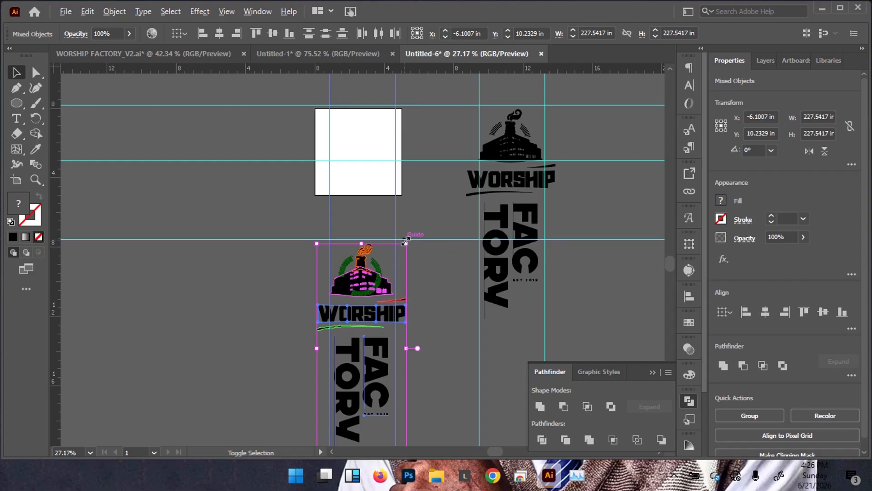
left_click_drag(415, 238, 398, 252)
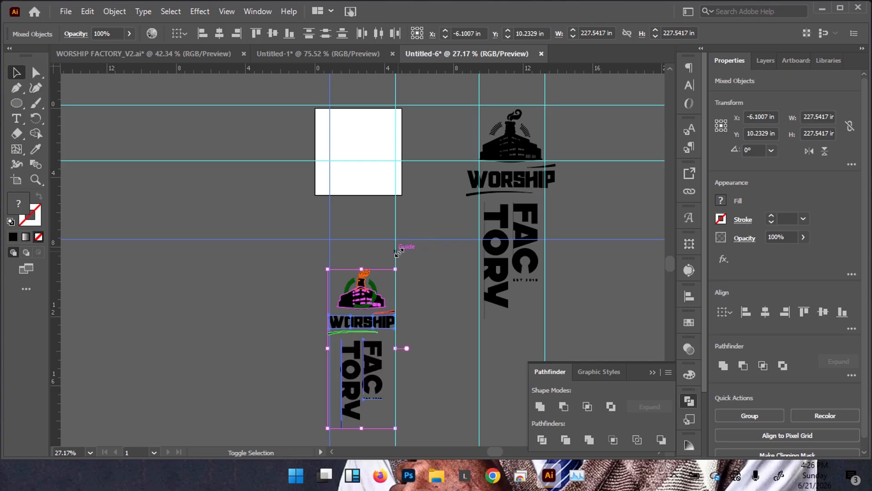
left_click_drag(364, 296, 362, 130)
Shrink the duplicated logo further to fit inside the artboard and position it near the artboard's centre
left_click_drag(319, 155, 331, 279)
left_click_drag(344, 273, 424, 235)
left_click_drag(392, 313, 397, 266)
left_click_drag(428, 211, 420, 222)
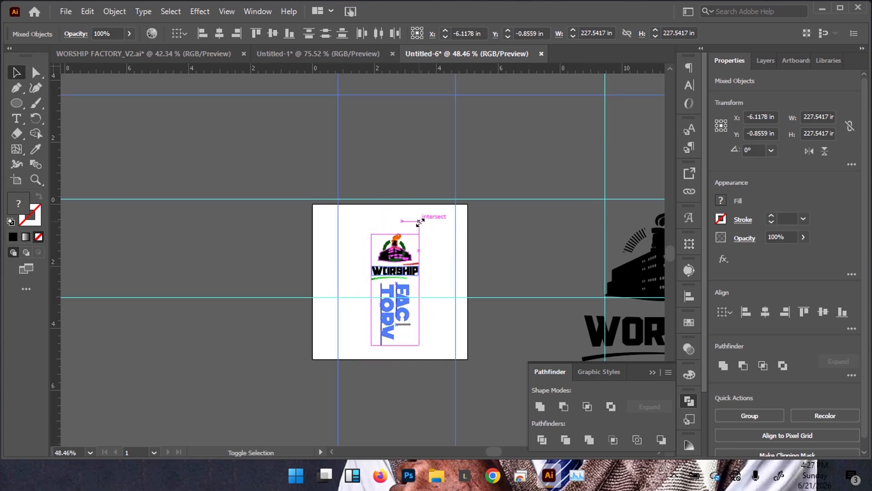
left_click_drag(394, 272, 386, 272)
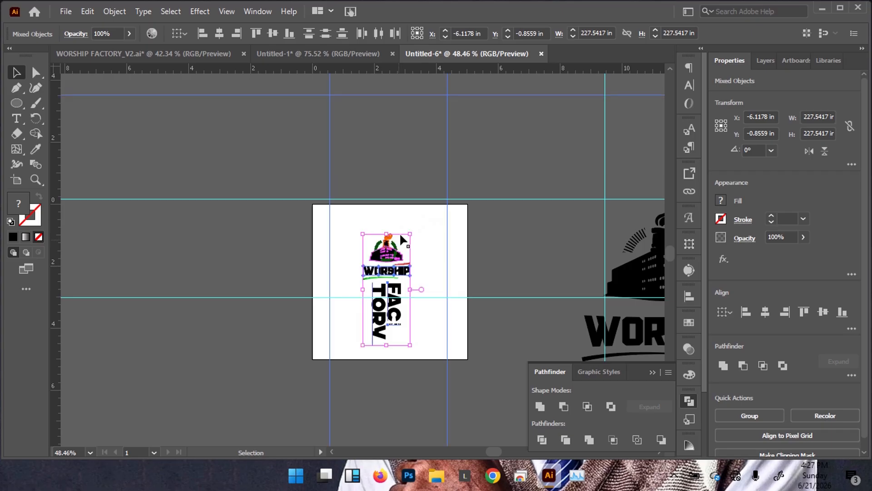
Expand the envelope distortion of the WORSHIP lettering on the artboard
left_click_drag(388, 330, 525, 208)
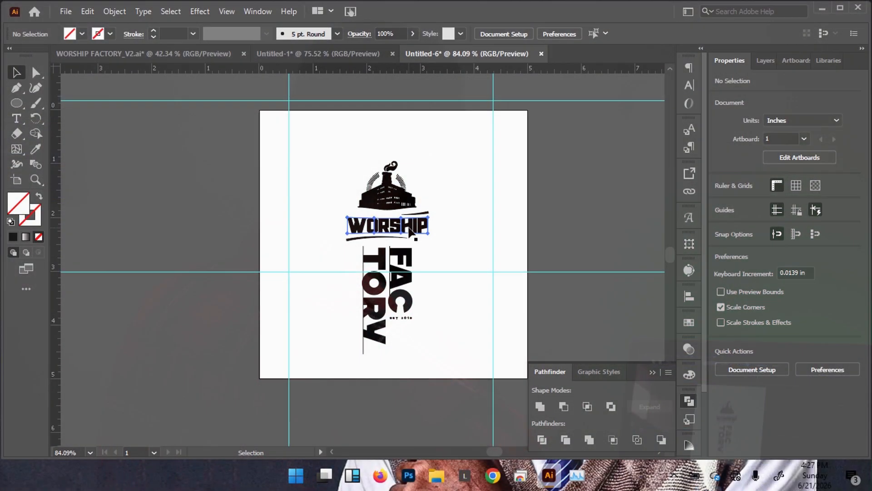
left_click(387, 225)
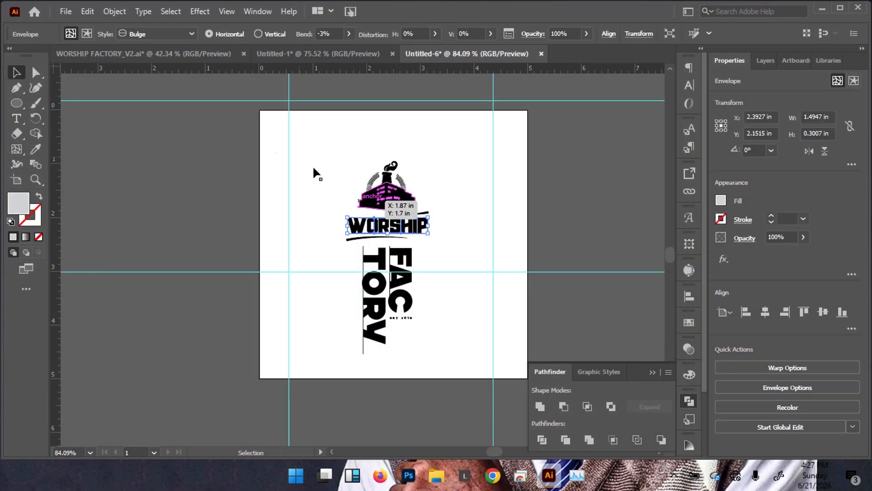
left_click(115, 11)
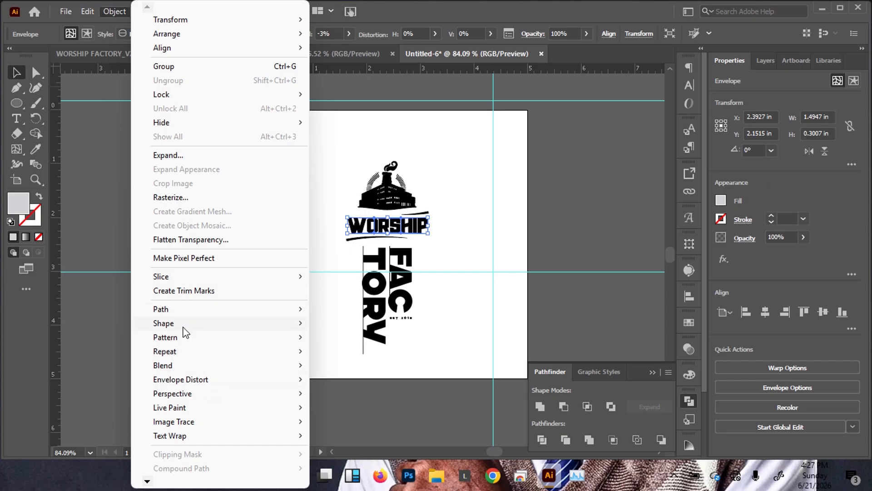
mouse_move(184, 330)
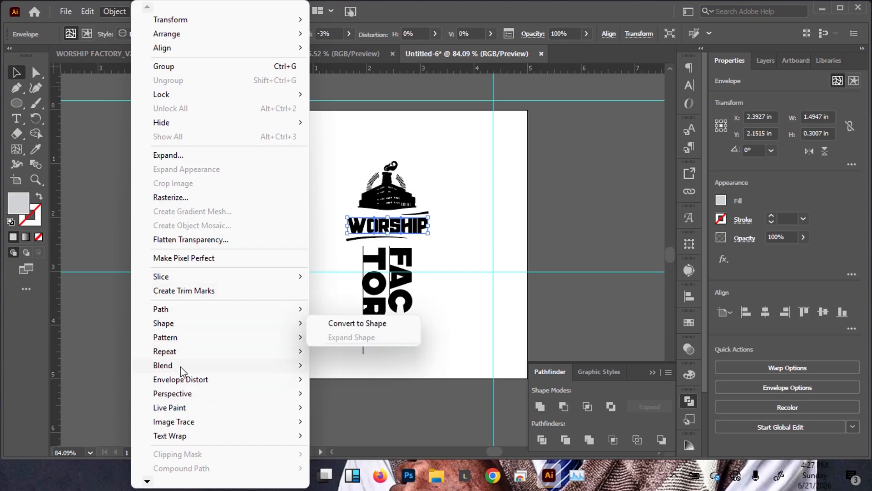
mouse_move(181, 368)
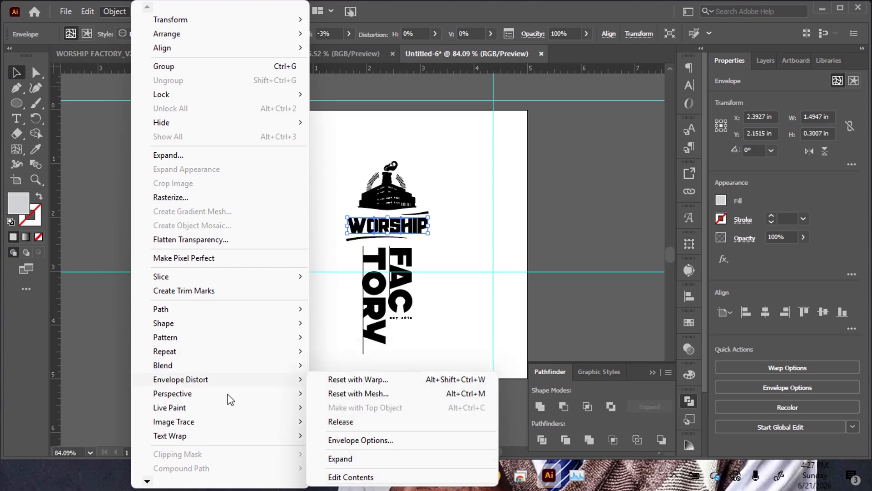
left_click(352, 458)
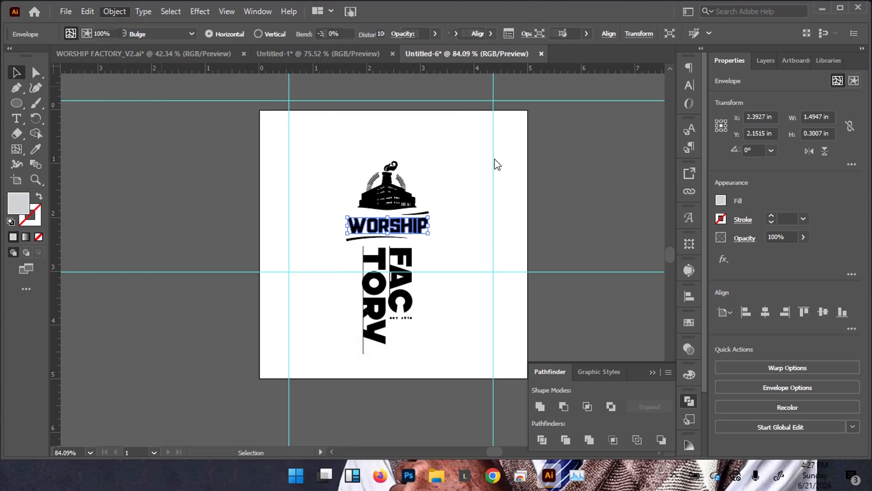
left_click(567, 215)
Shift the whole logo slightly up and sideways to centre it better on the artboard
key("ctrl+space")
left_click_drag(375, 296, 330, 283)
left_click_drag(269, 143, 393, 366)
left_click_drag(341, 304, 347, 296)
left_click(331, 358)
Delete the grey sunburst rays beside the factory building's right-hand roofline, keeping the black rays
key("ctrl+space")
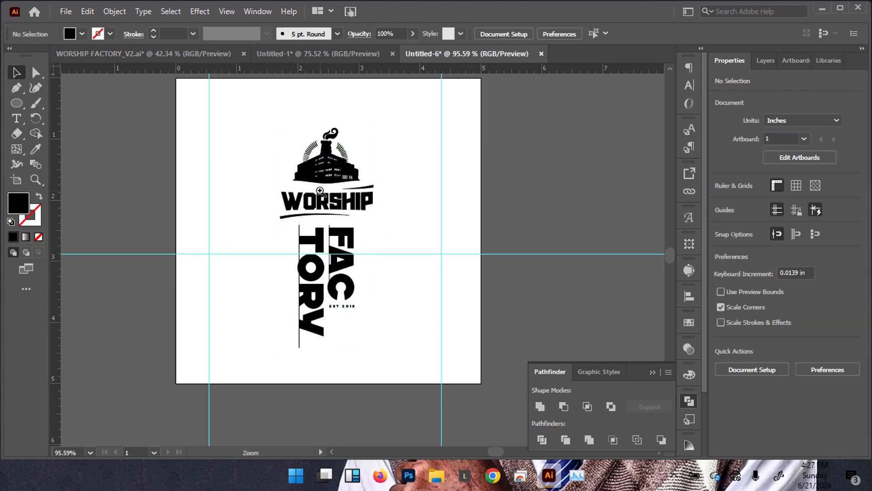
left_click_drag(320, 191, 437, 147)
left_click_drag(347, 151, 332, 251)
left_click_drag(331, 251, 536, 178)
key("ctrl+space")
left_click_drag(374, 207, 524, 278)
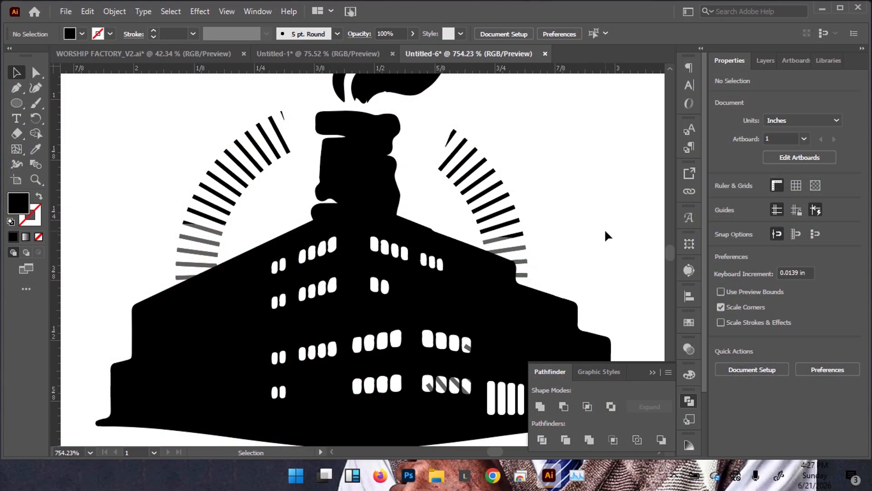
left_click(523, 275)
left_click(554, 274)
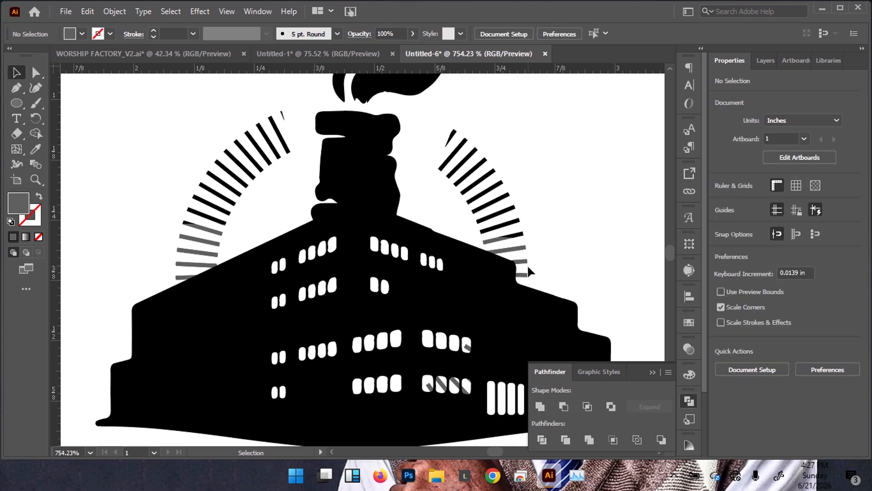
key("Delete")
left_click(525, 248)
key("Delete")
left_click(524, 263)
key("Delete")
left_click(526, 249)
key("Delete")
left_click(496, 242)
key("Delete")
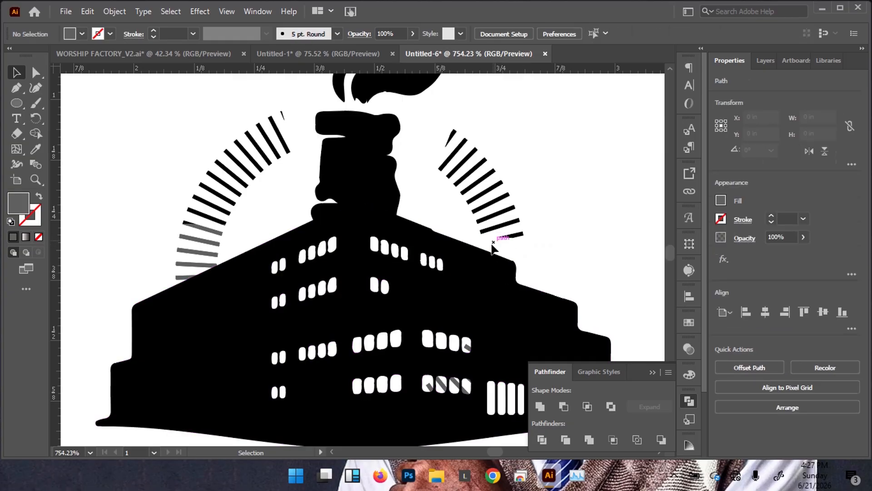
Delete the remaining grey sunburst rays beside the factory building's left-hand roofline
left_click(182, 278)
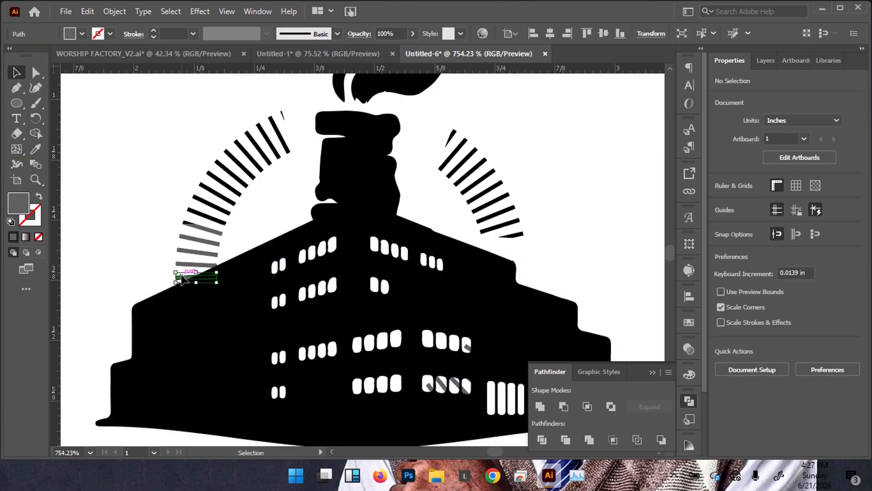
key("Delete")
left_click(190, 253)
key("Delete")
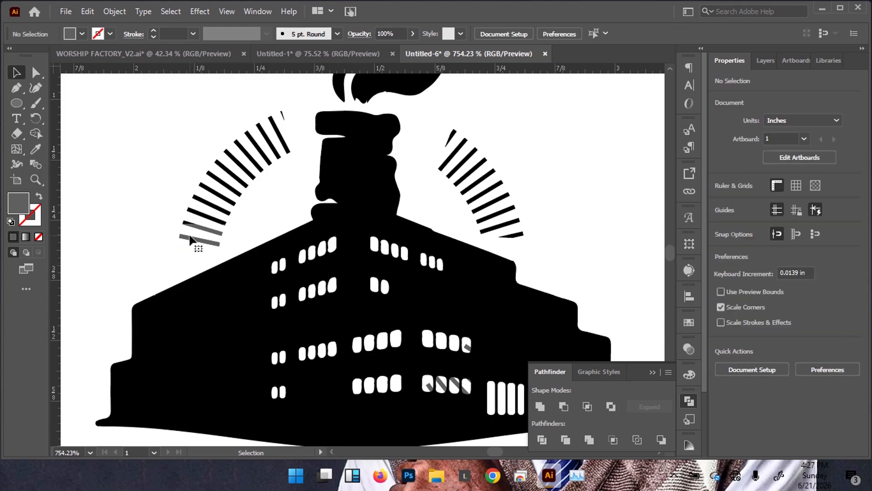
key("Delete")
left_click(197, 243)
key("Delete")
left_click_drag(517, 202, 421, 253)
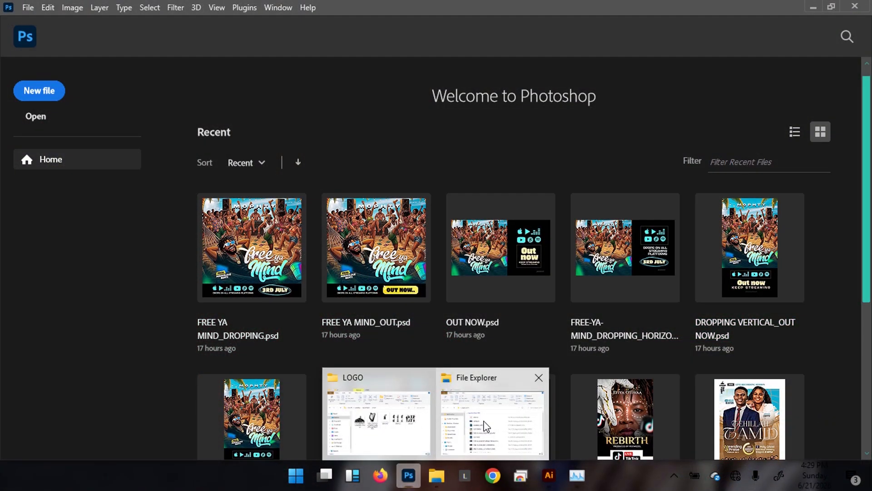
Open the recent HANGED_SHIRT_NEW mockup in Photoshop through File Explorer and open its [YOUR IMAGE HERE] smart object
left_click(485, 426)
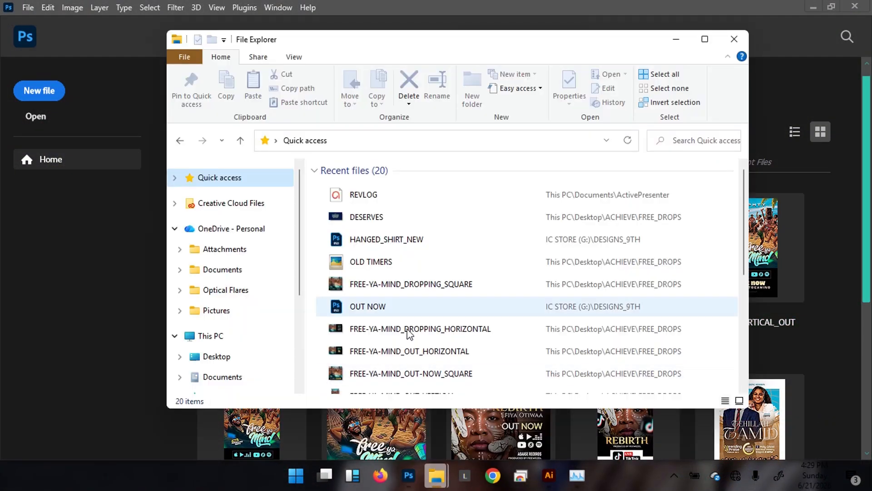
left_click(386, 241)
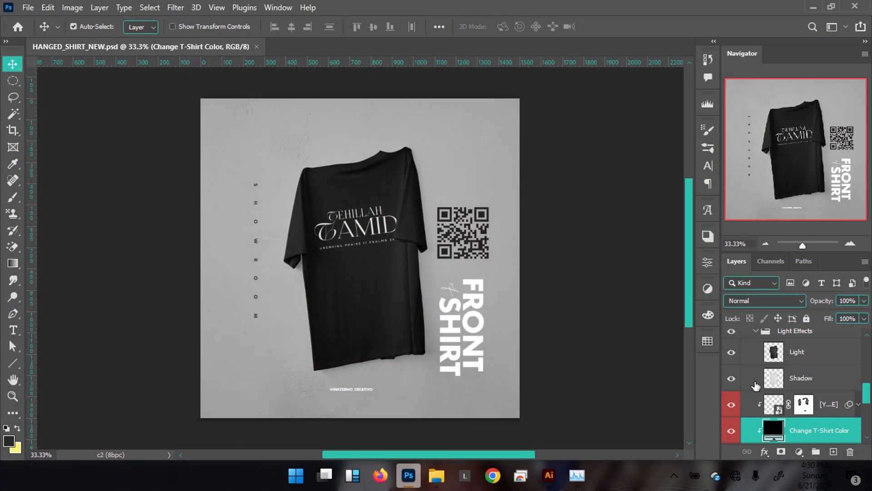
double_click(774, 408)
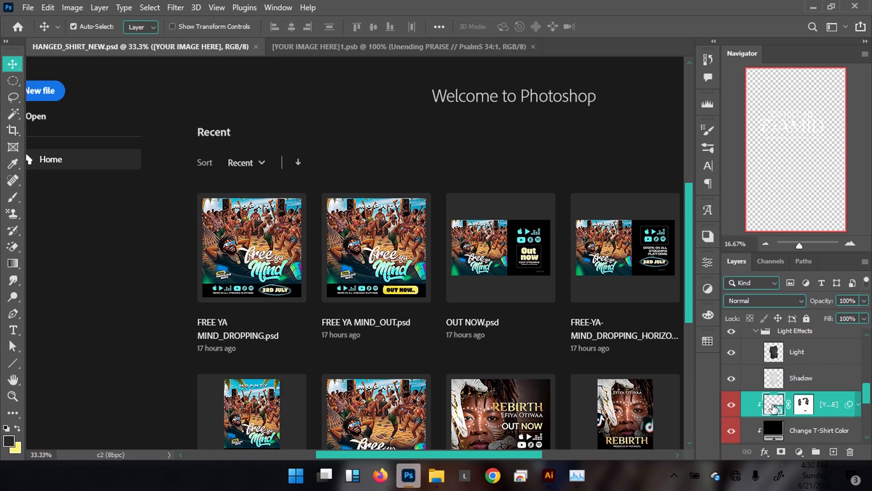
double_click(773, 407)
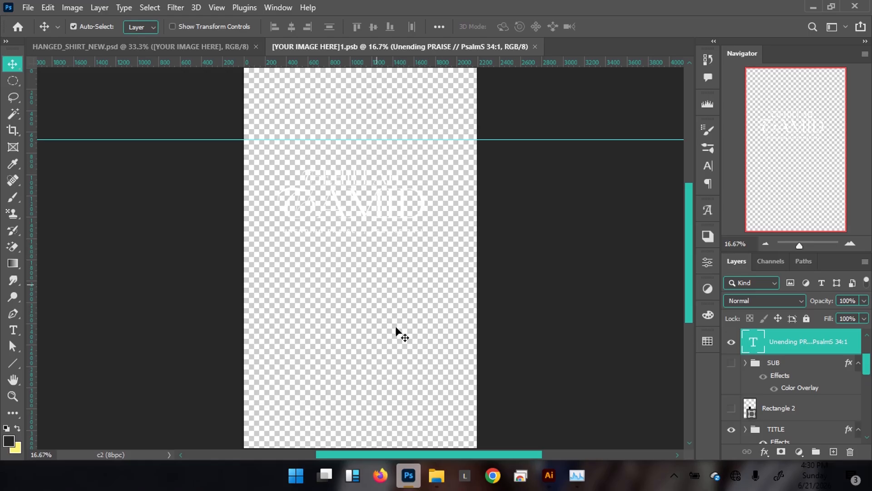
Switch to Illustrator, copy the entire WORSHIP FACTORY logo in the Untitled-6 document, and return to Photoshop
mouse_move(548, 475)
left_click(555, 414)
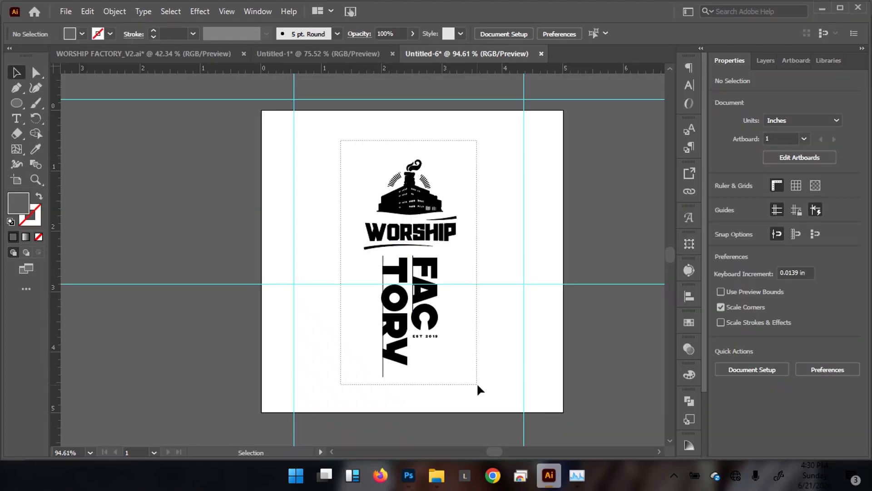
key("ctrl+a")
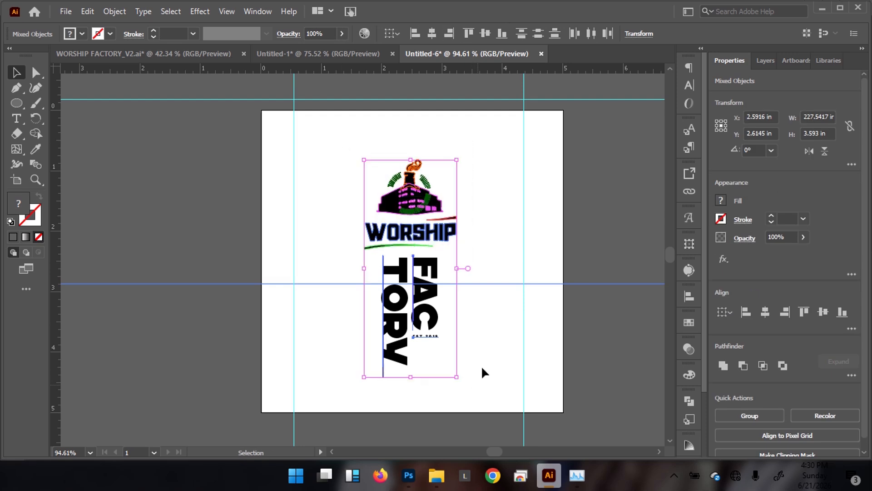
left_click(819, 8)
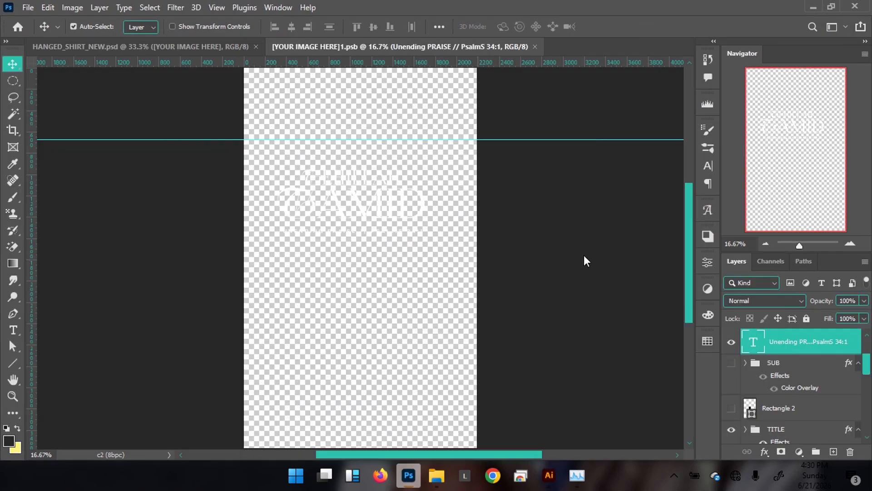
Paste the copied logo into the [YOUR IMAGE HERE] document as a Smart Object
left_click(376, 256)
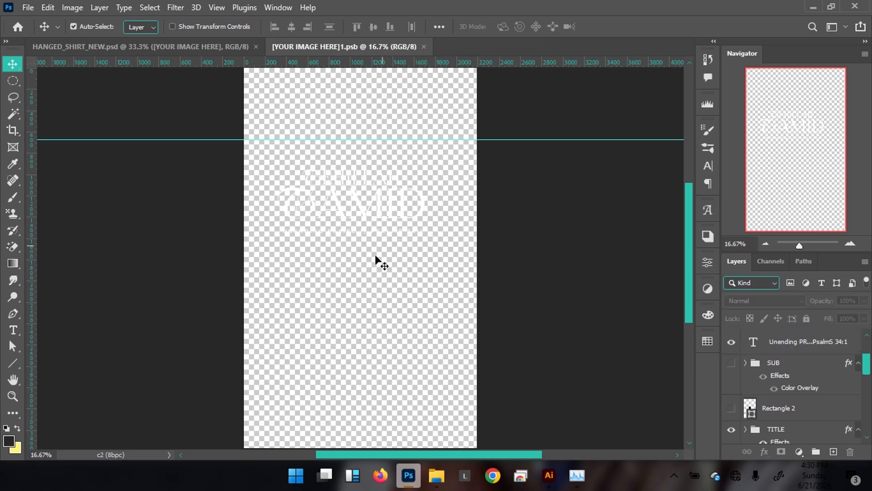
key("ctrl+v")
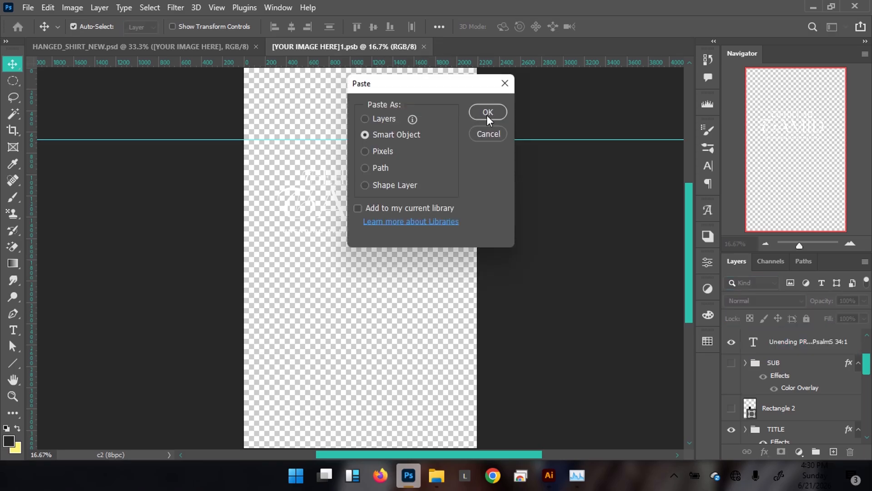
left_click(488, 113)
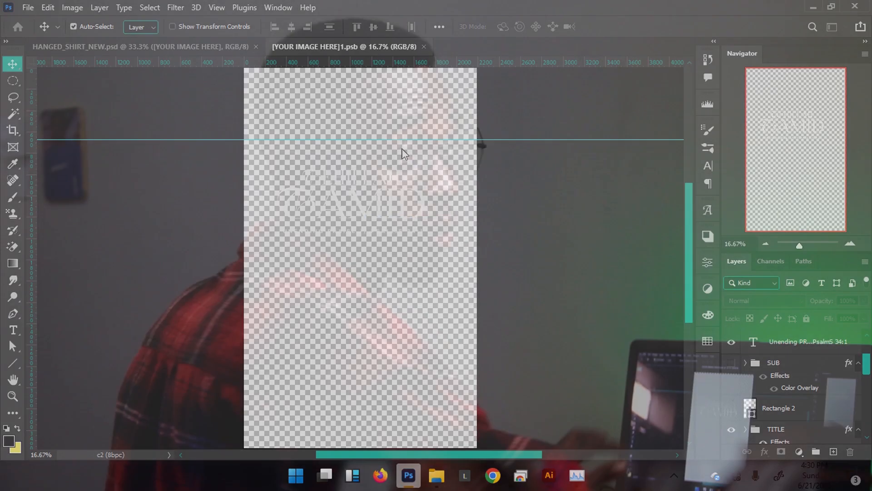